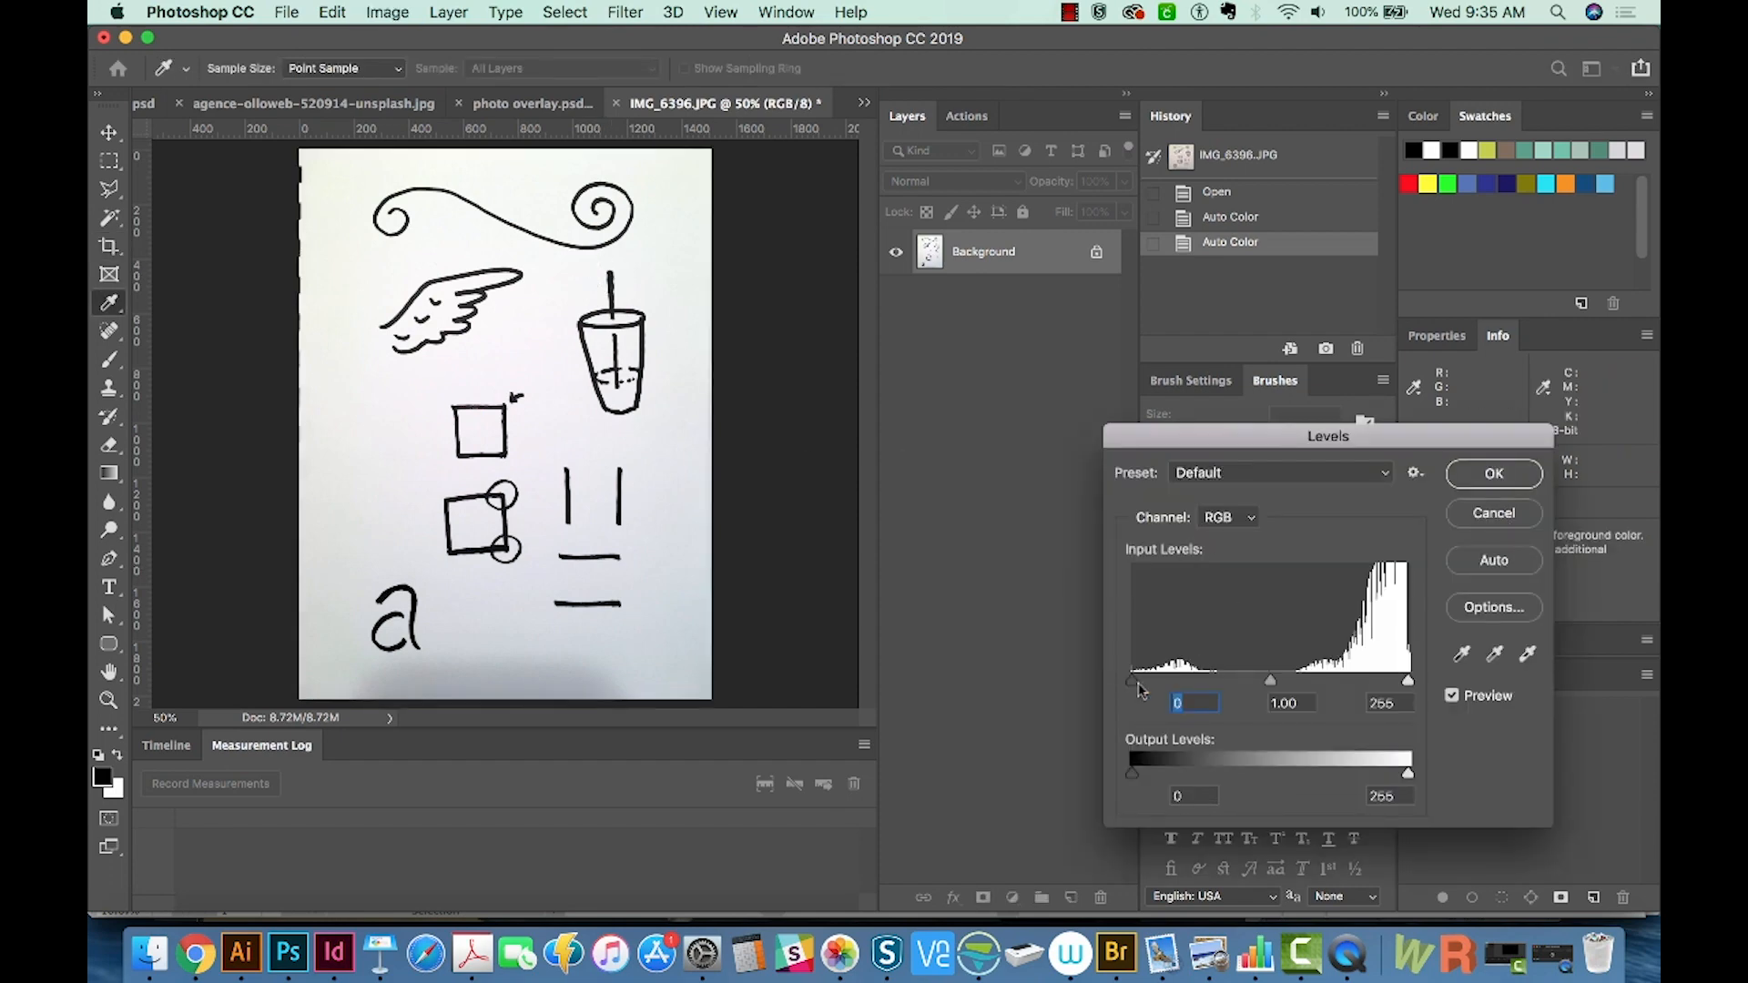
Set the drawing's input levels to 42 for shadows and 229 for highlights, and save IMG_6396.JPG
drag(1131, 682, 1178, 683)
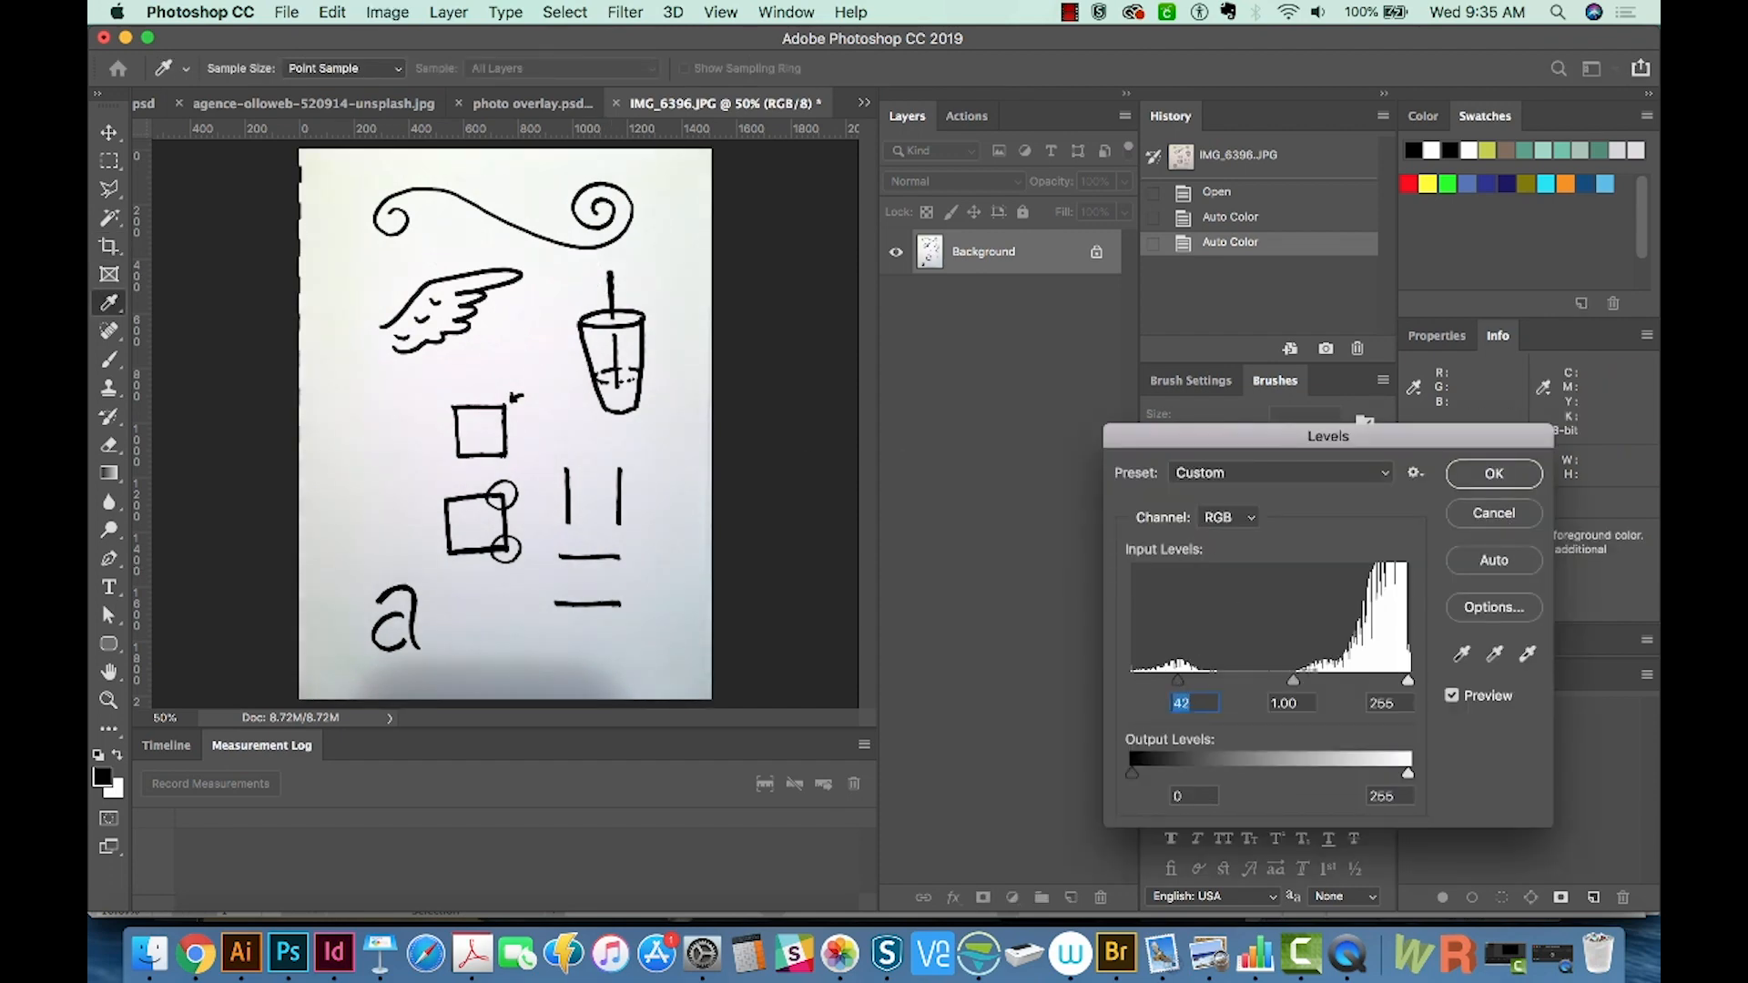
drag(1408, 685, 1377, 678)
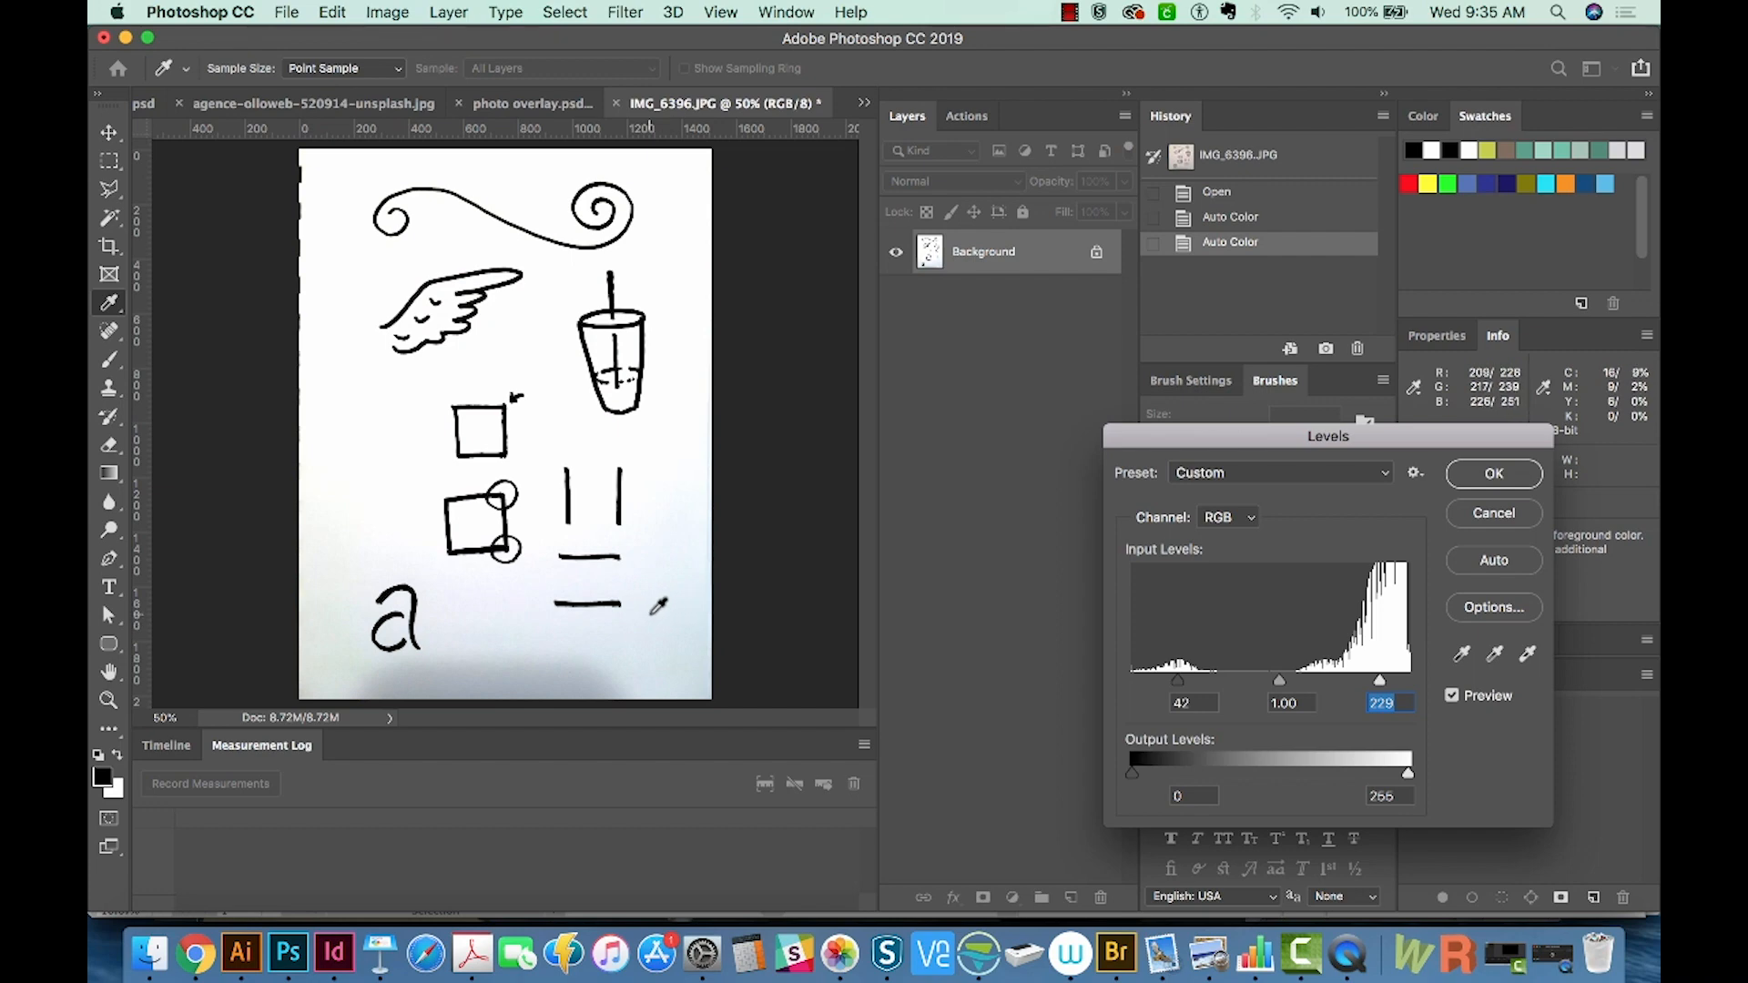
click(1493, 473)
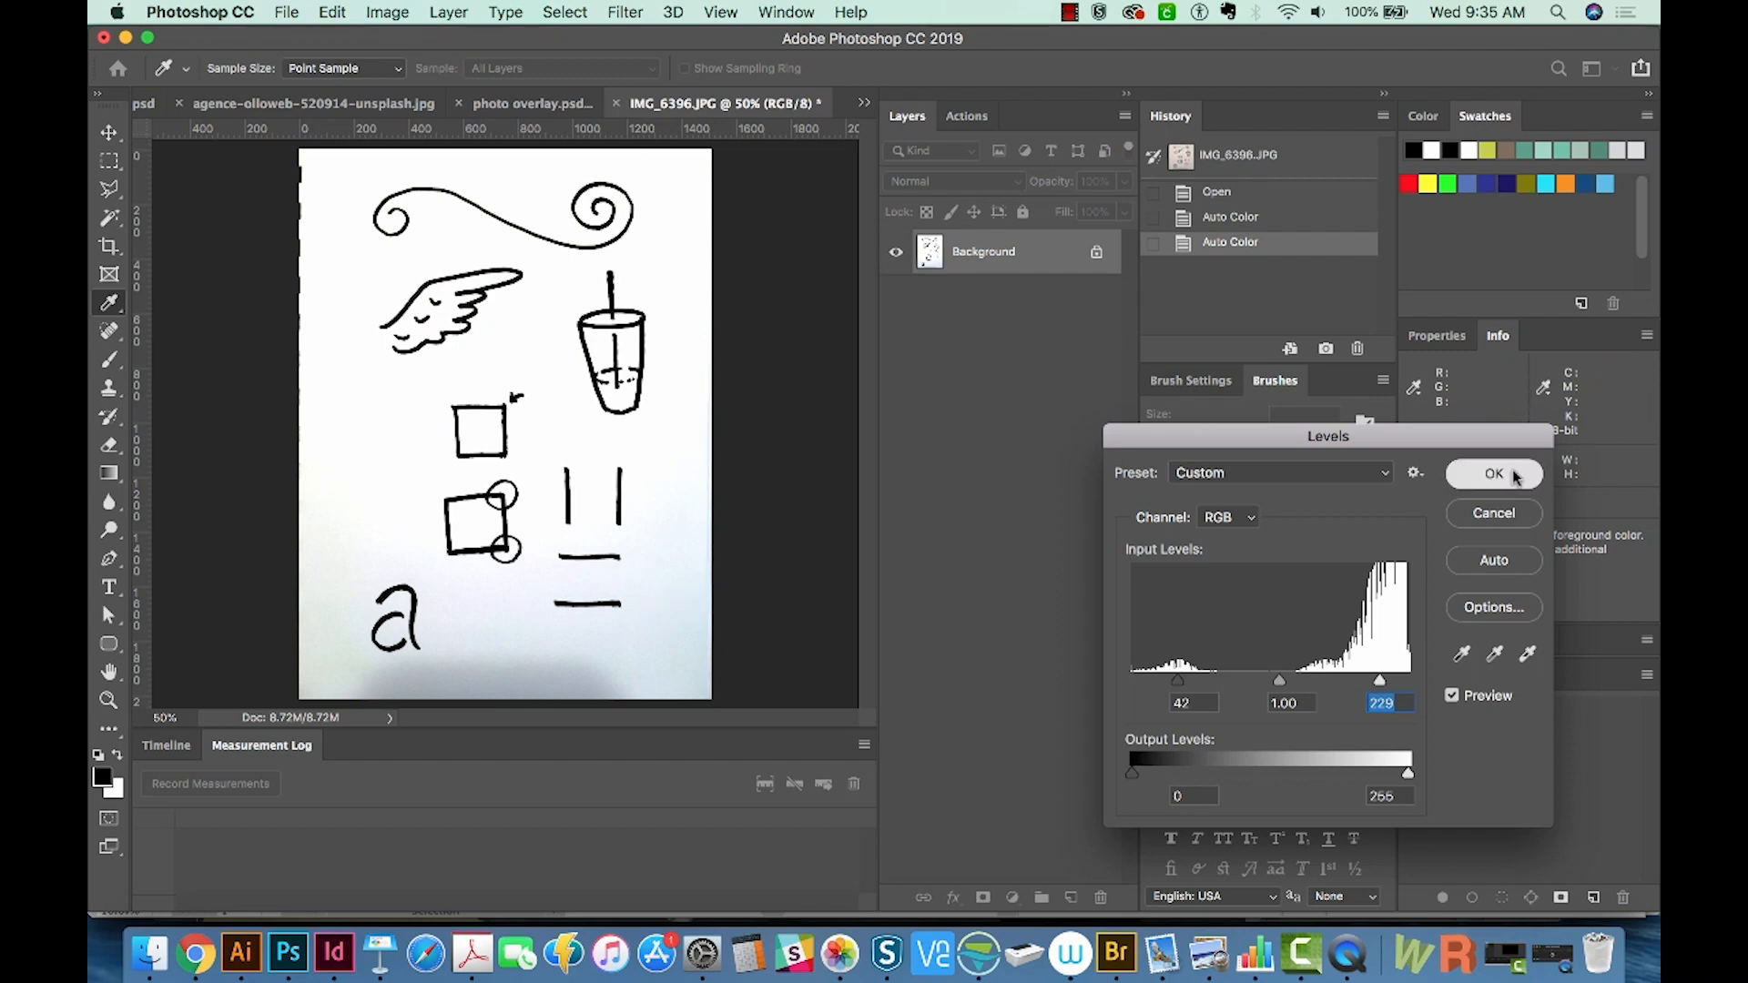
key(c)
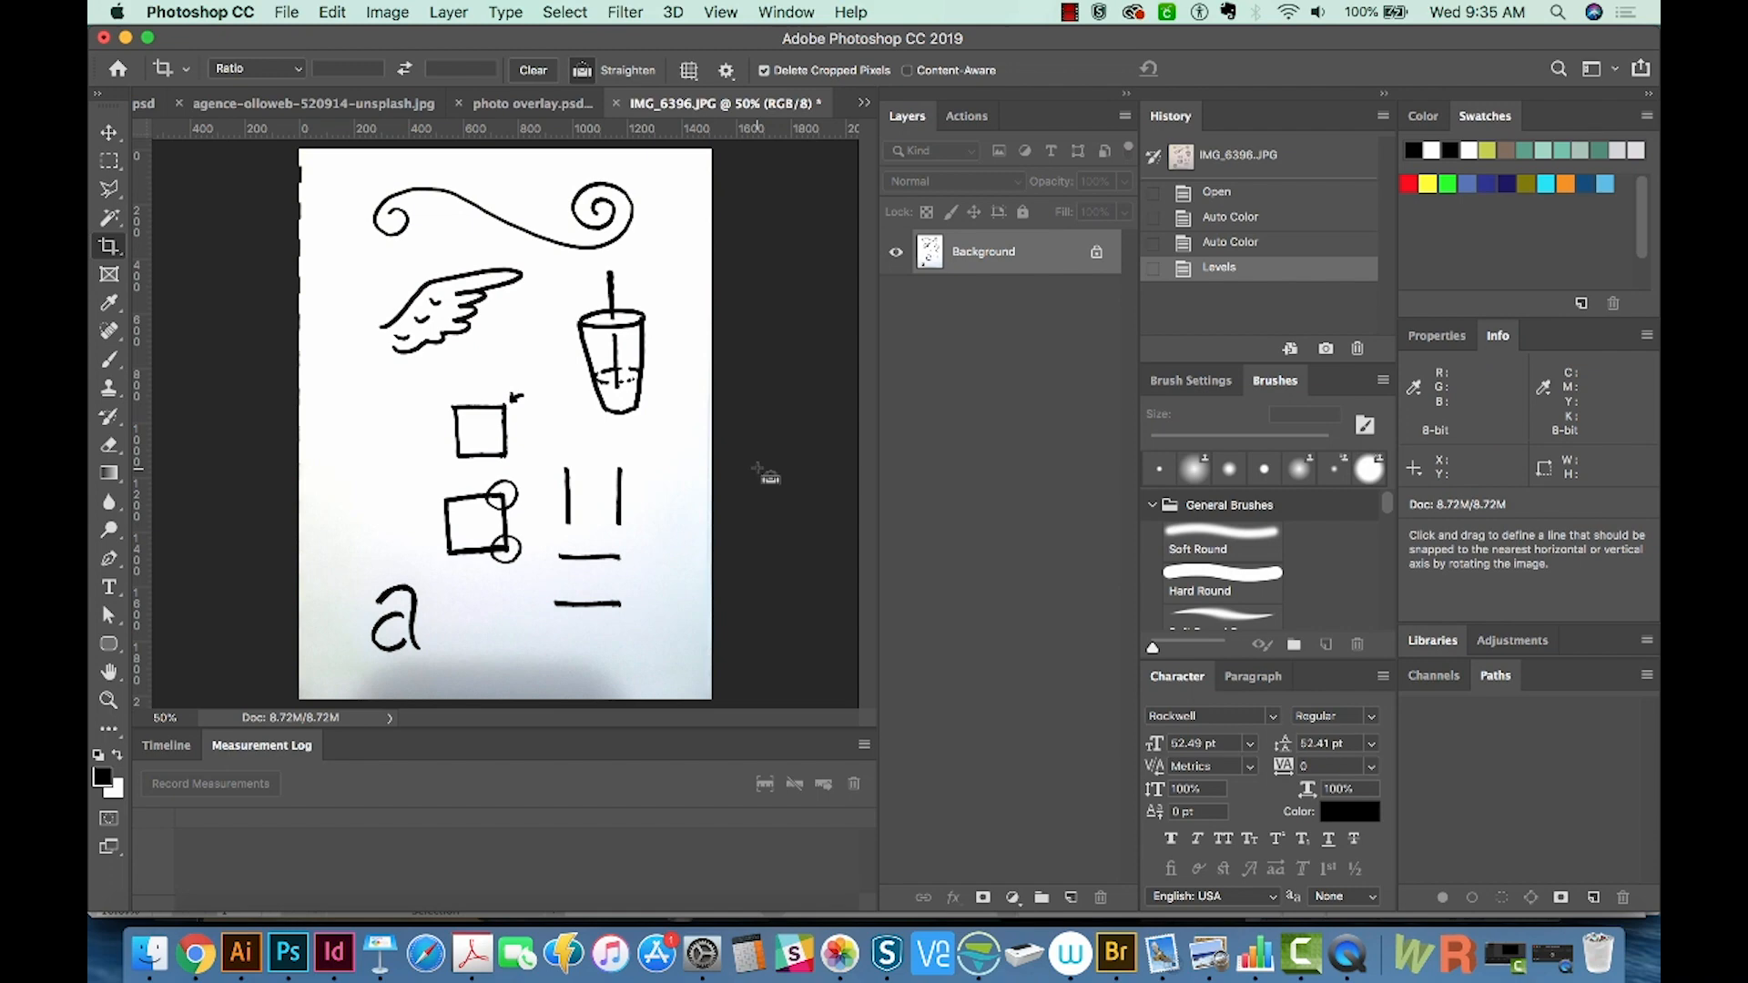
key(super+s)
click(1426, 335)
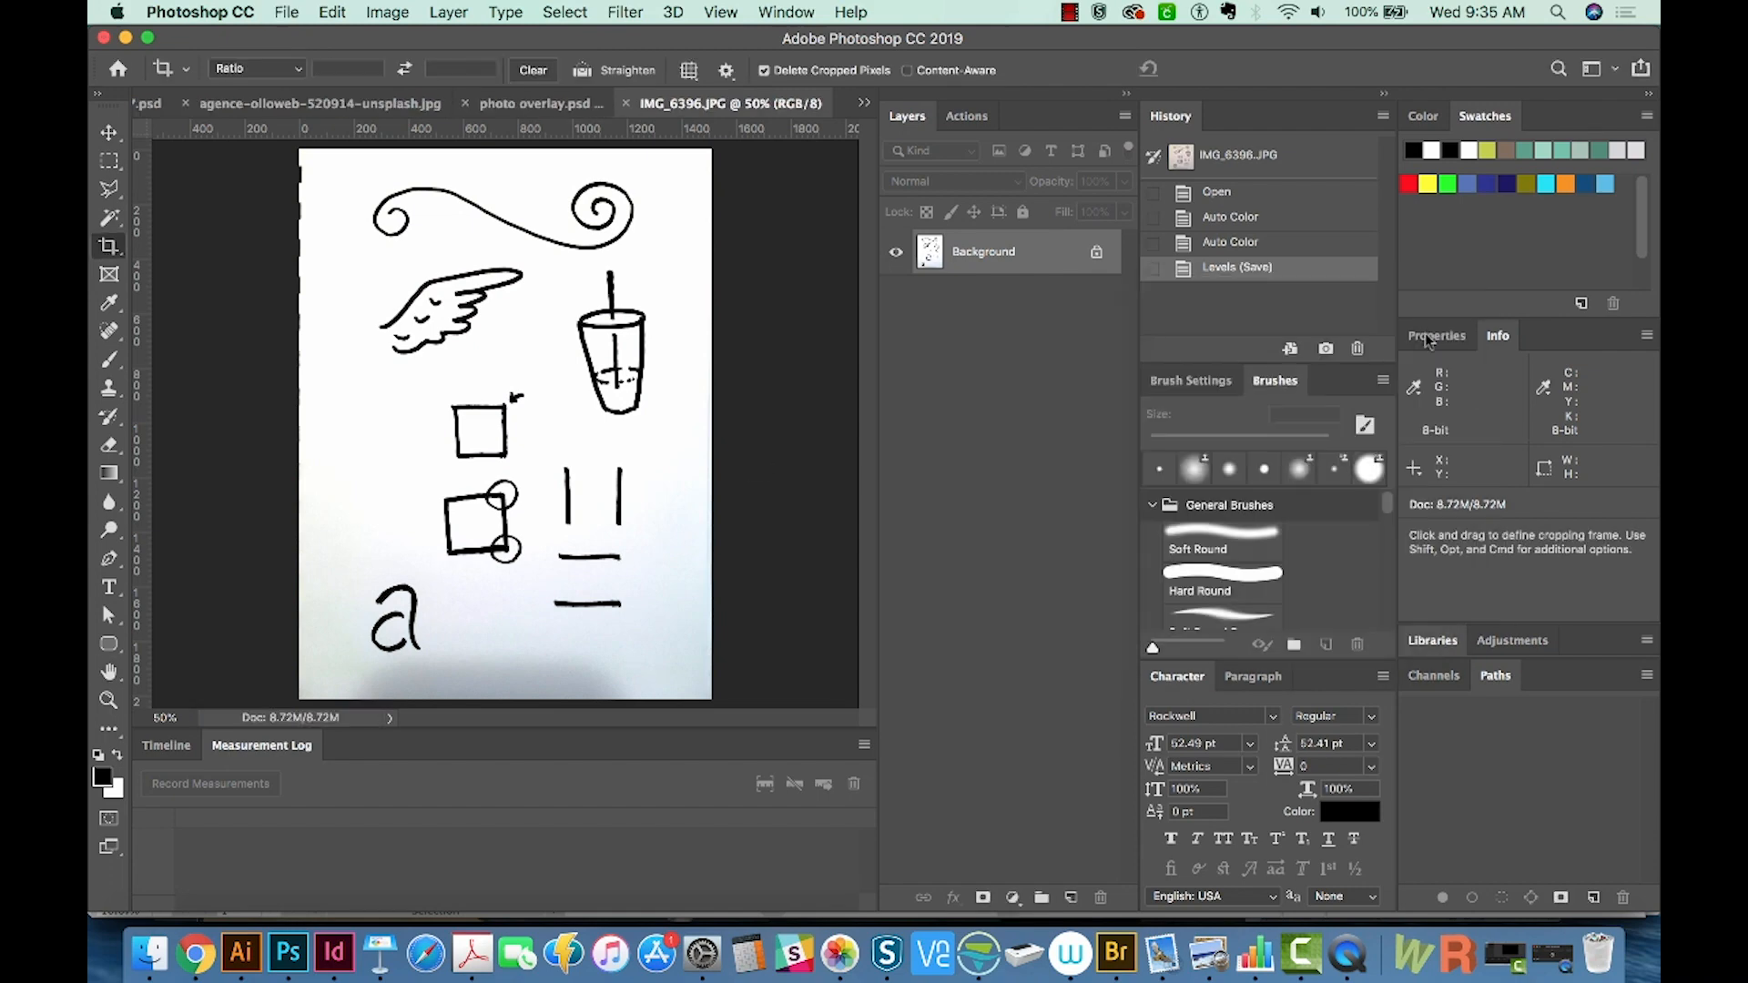
Open IMG_6396.JPG from the Downloads folder in Illustrator
click(143, 959)
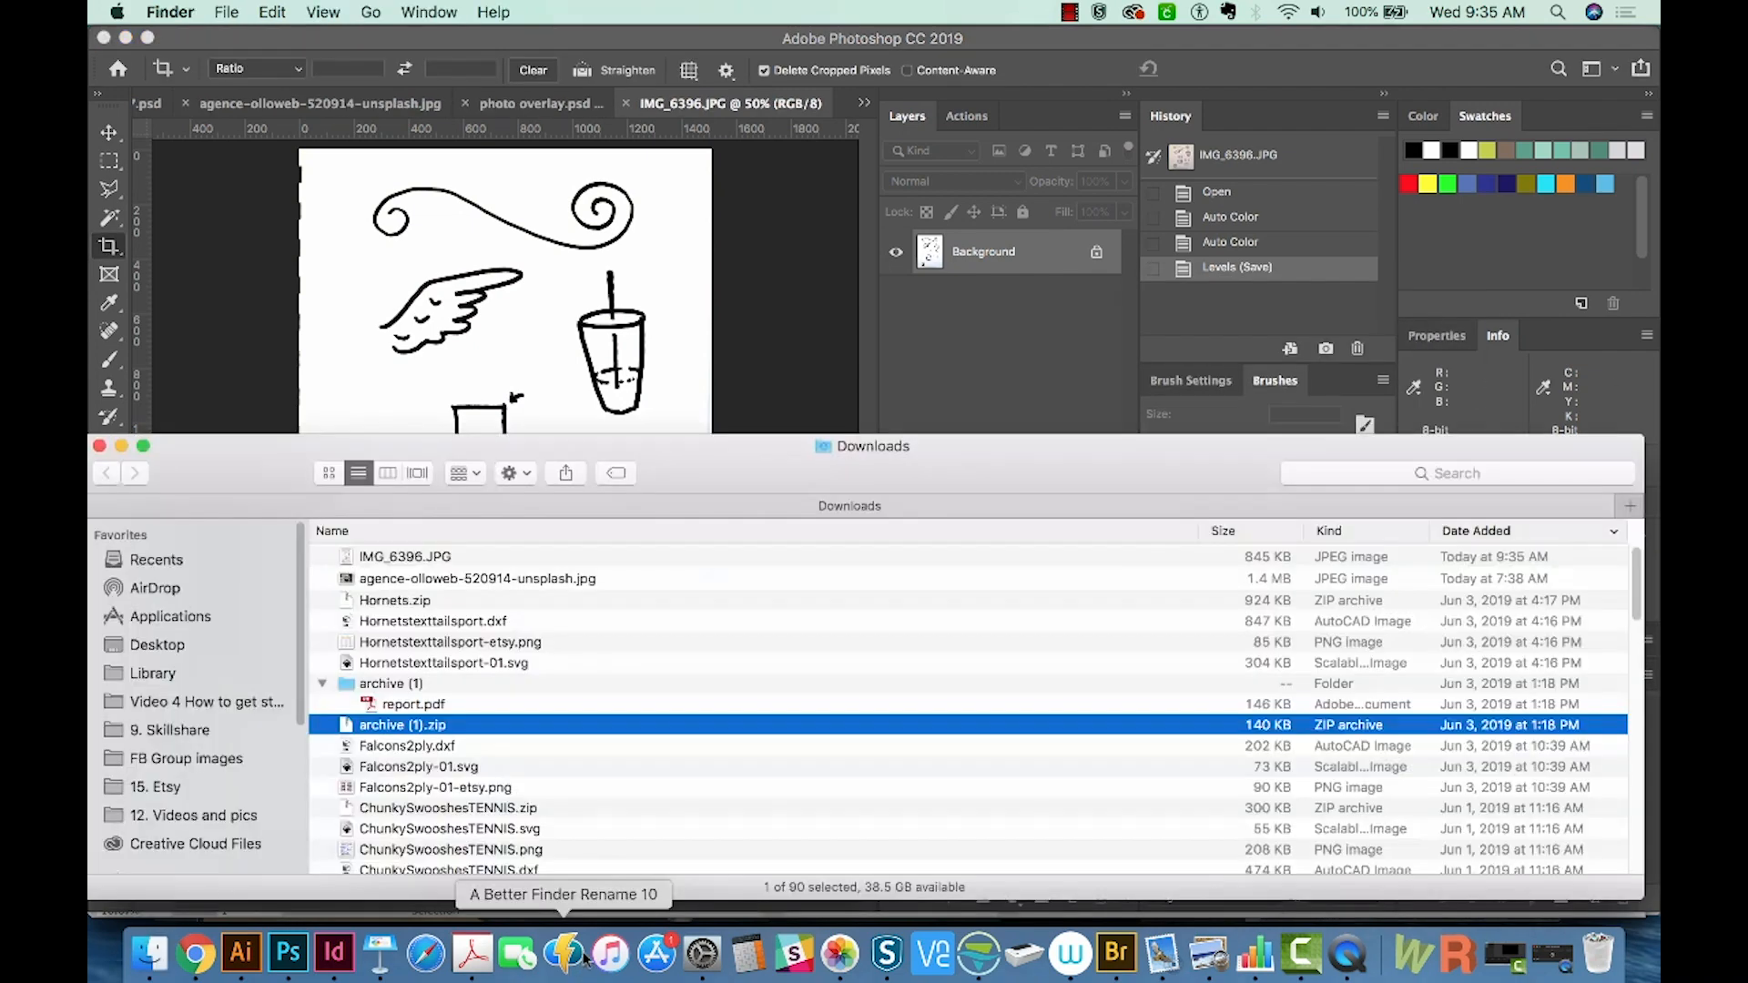
drag(685, 471, 681, 466)
click(428, 552)
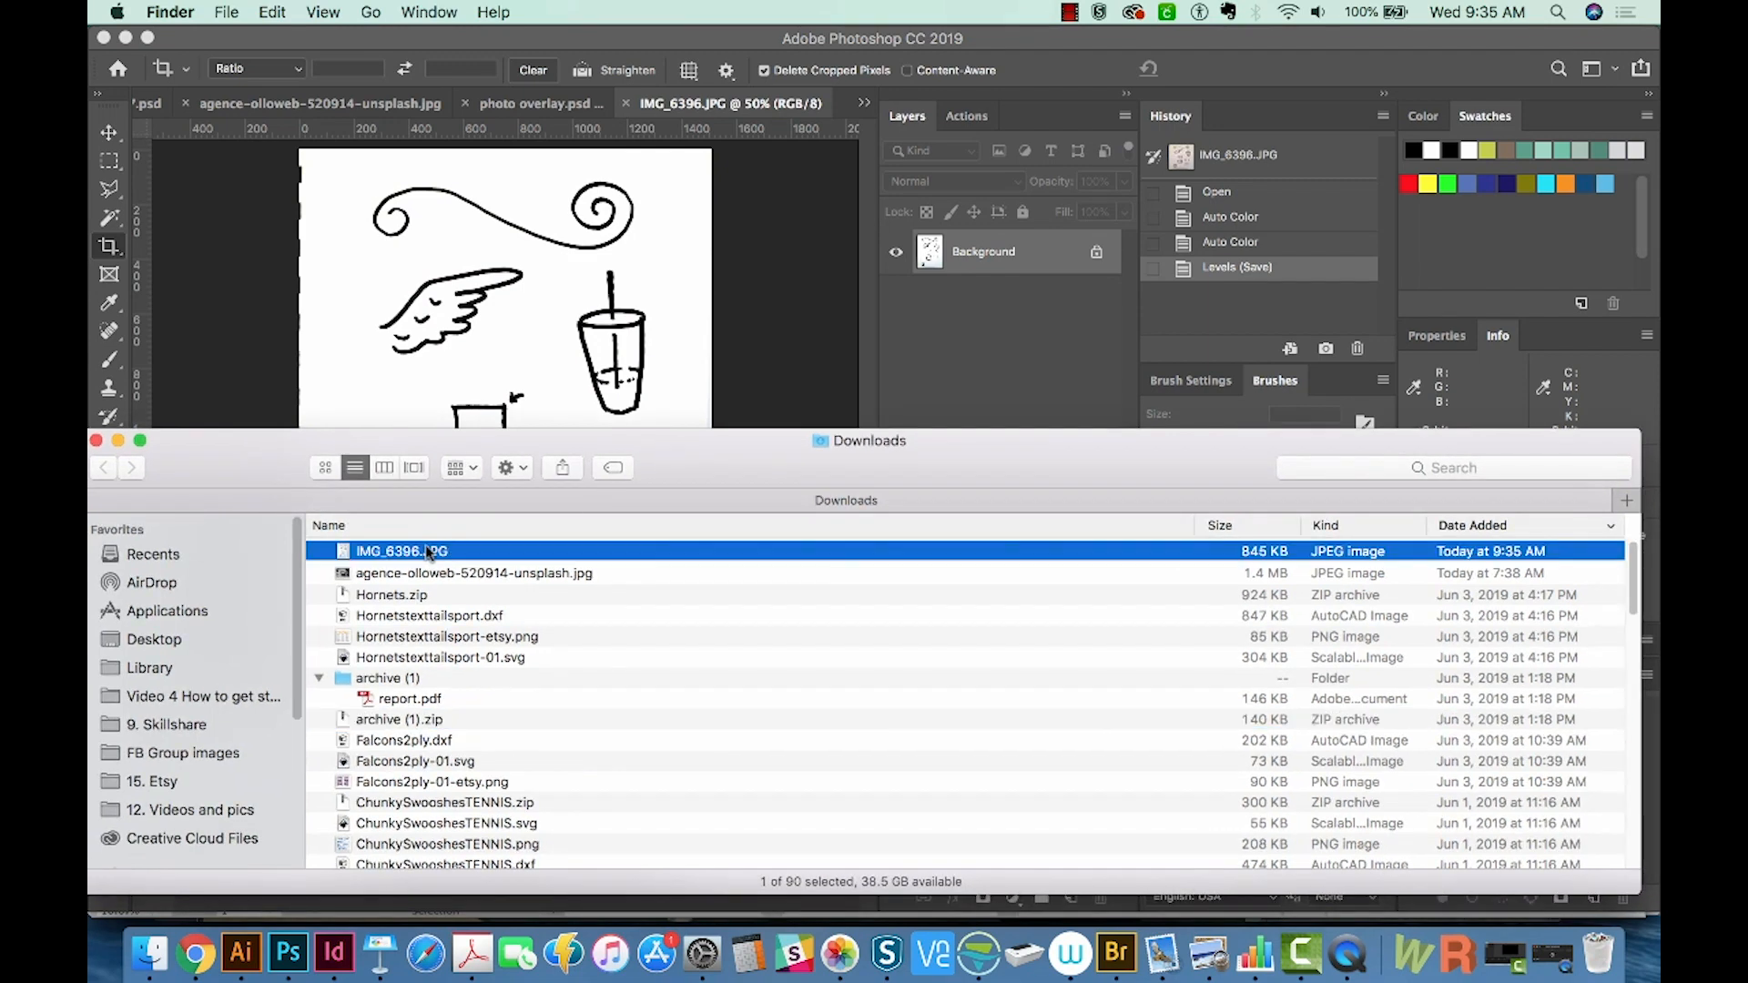
drag(341, 556, 241, 953)
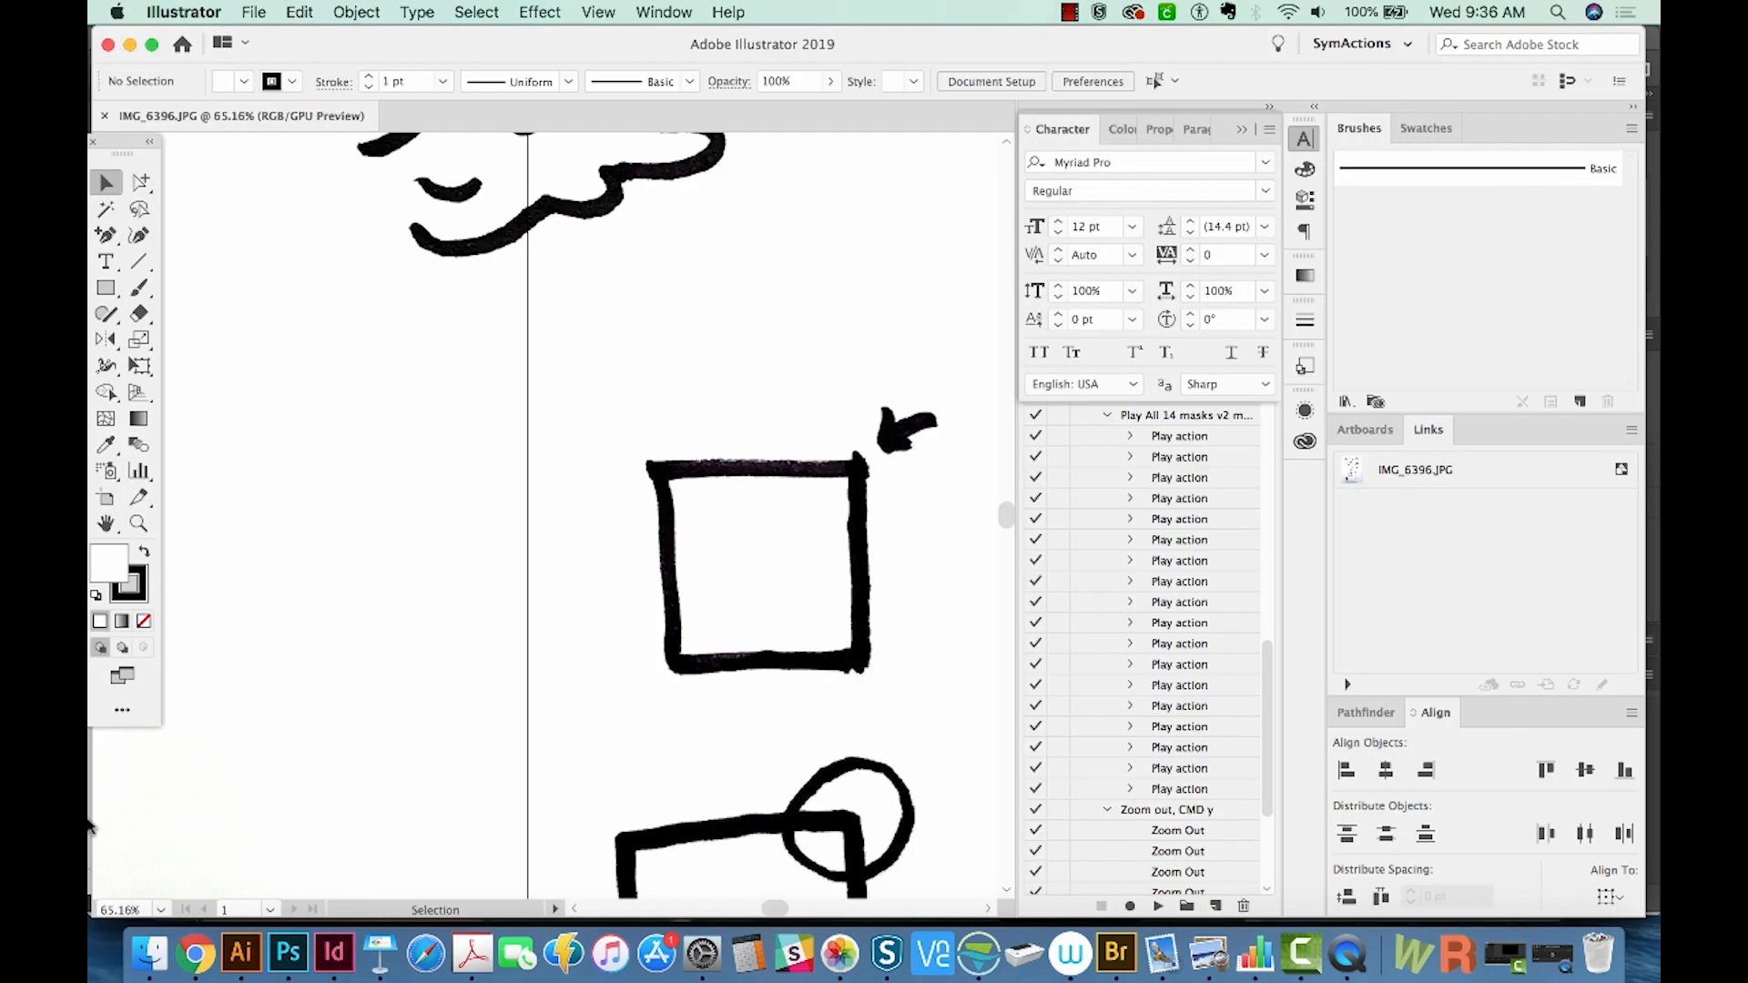
Image trace the whole drawing with the Default preset
key(super+minus)
key(super+minus)
key(super+minus)
key(super+minus)
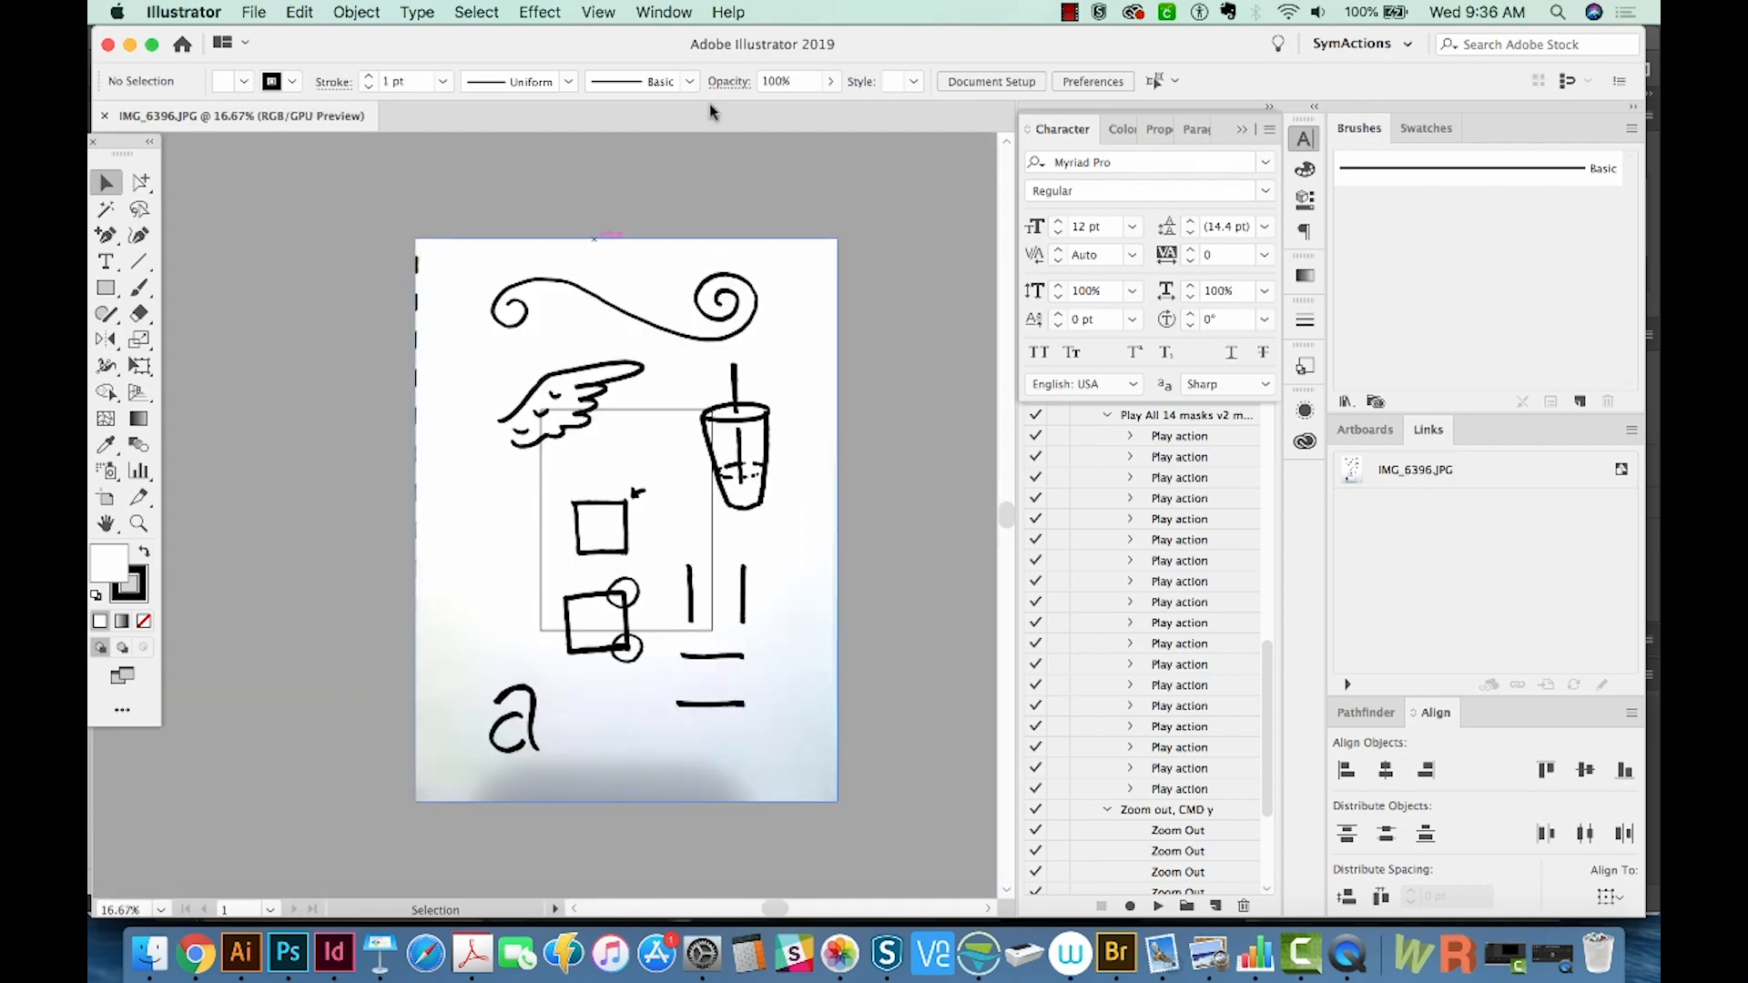
click(792, 371)
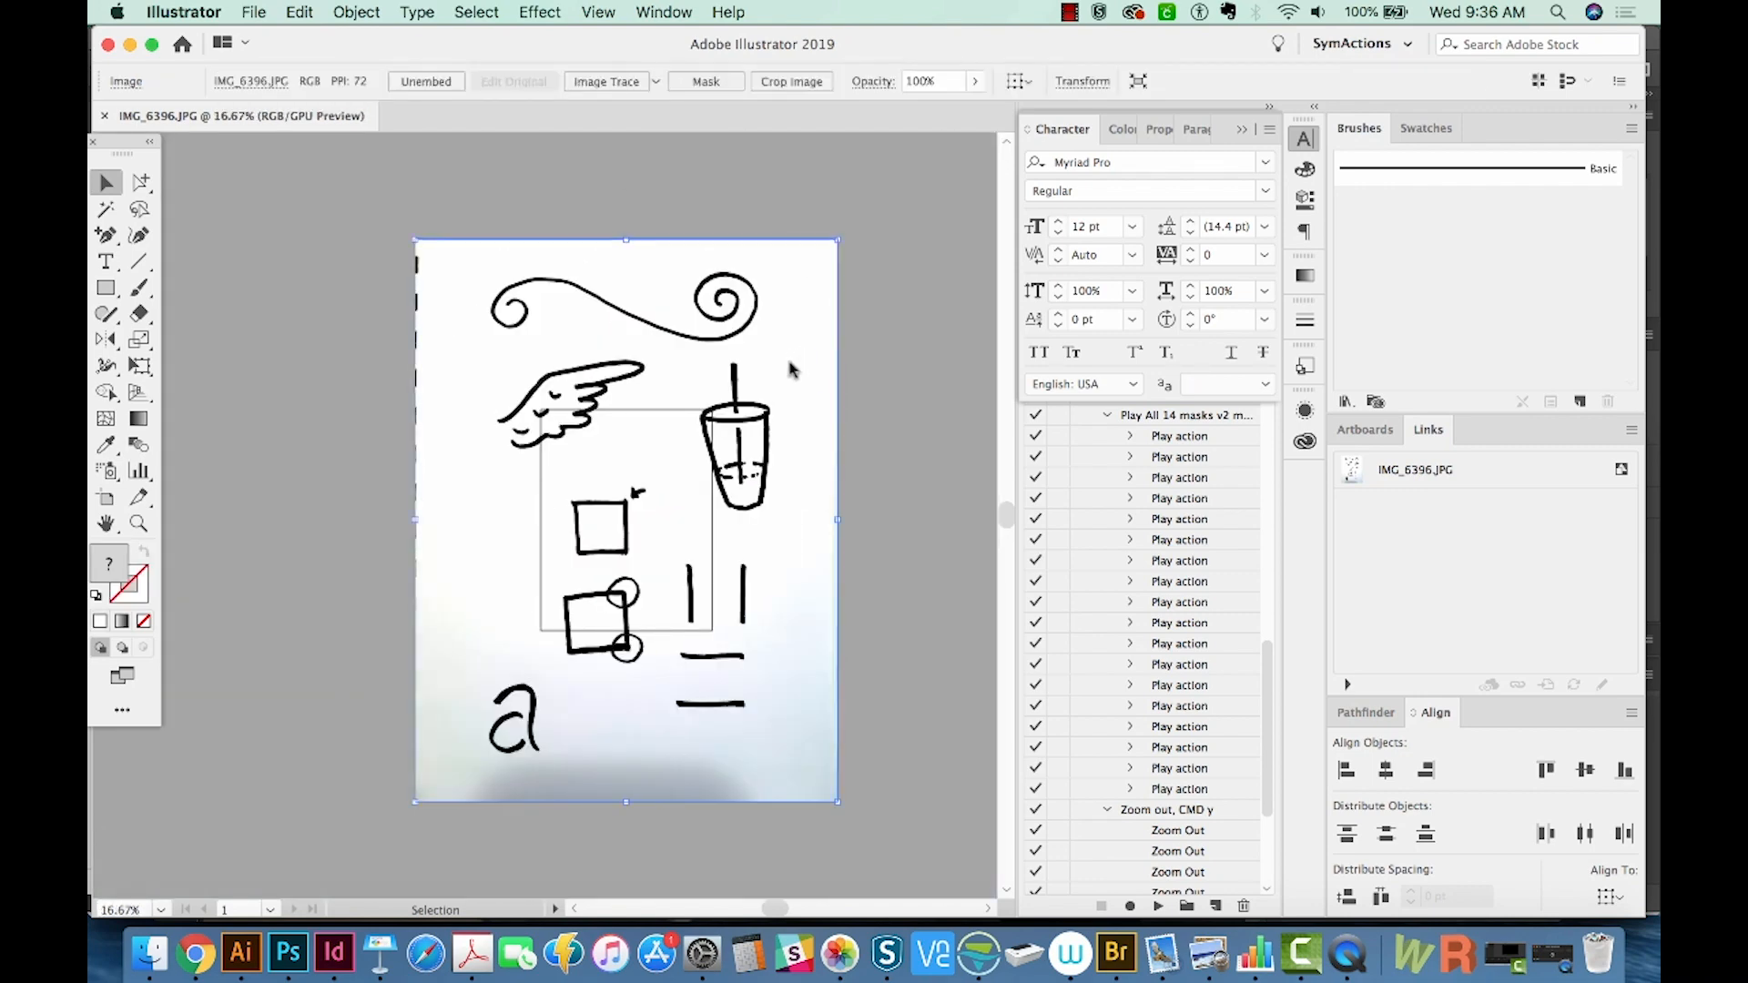
click(653, 82)
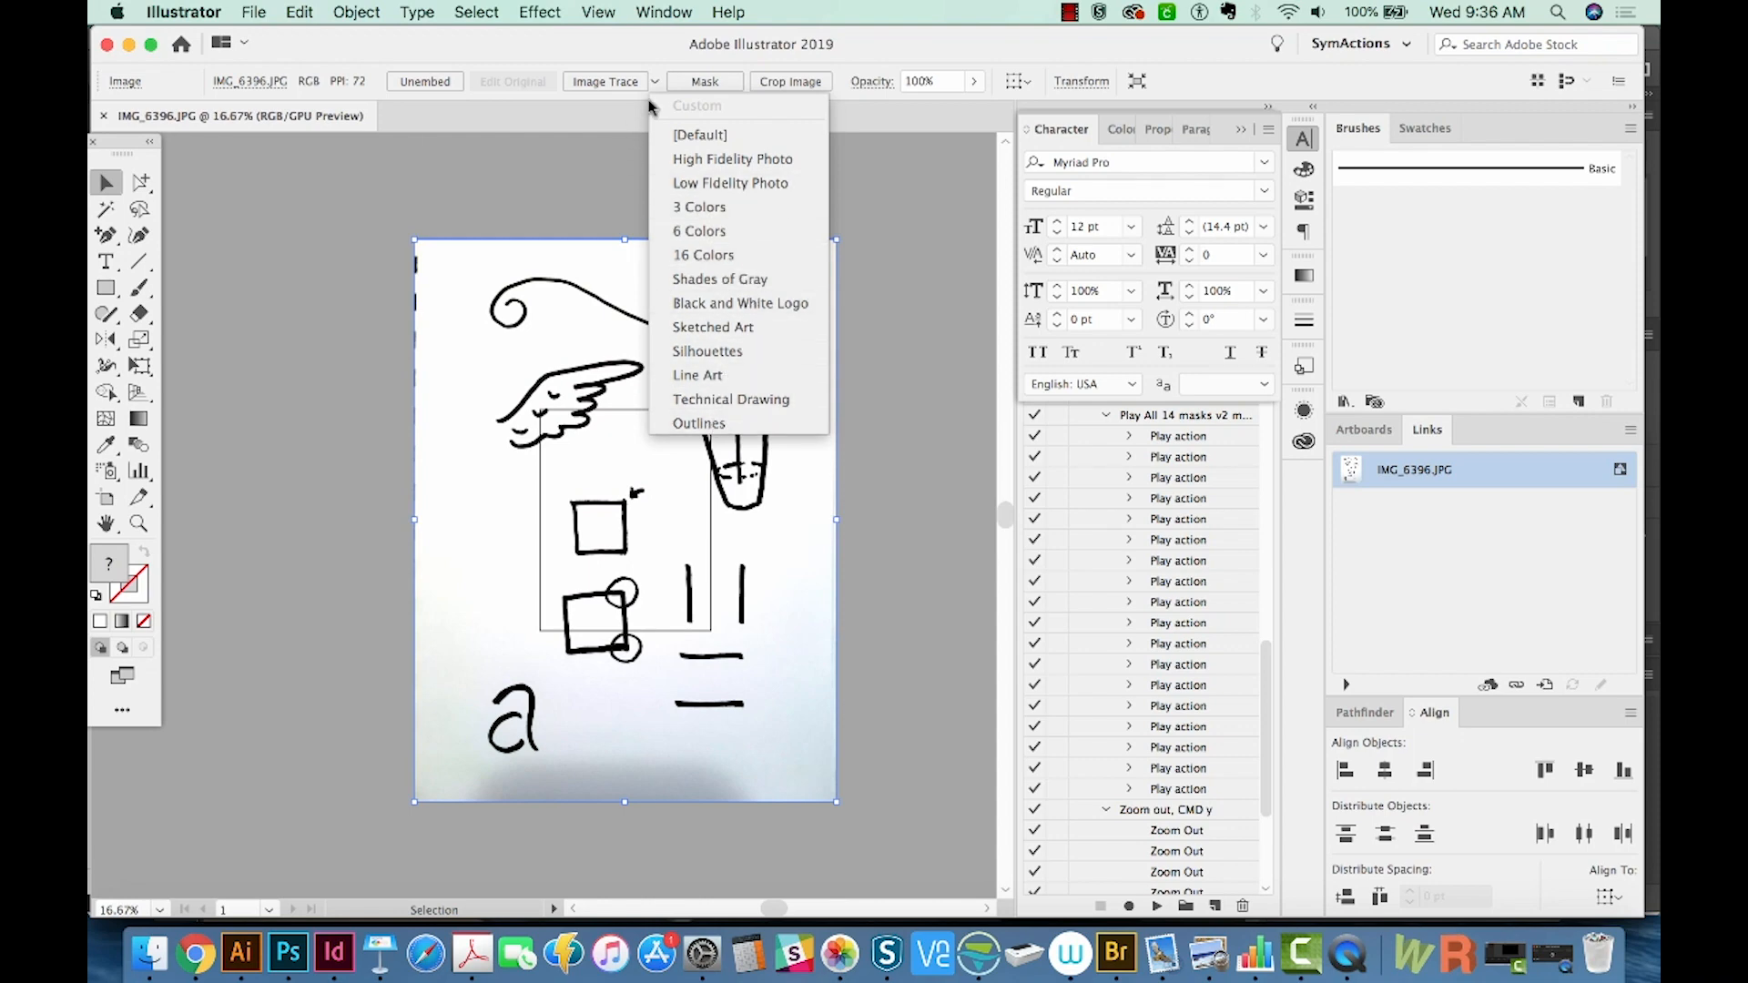
click(708, 135)
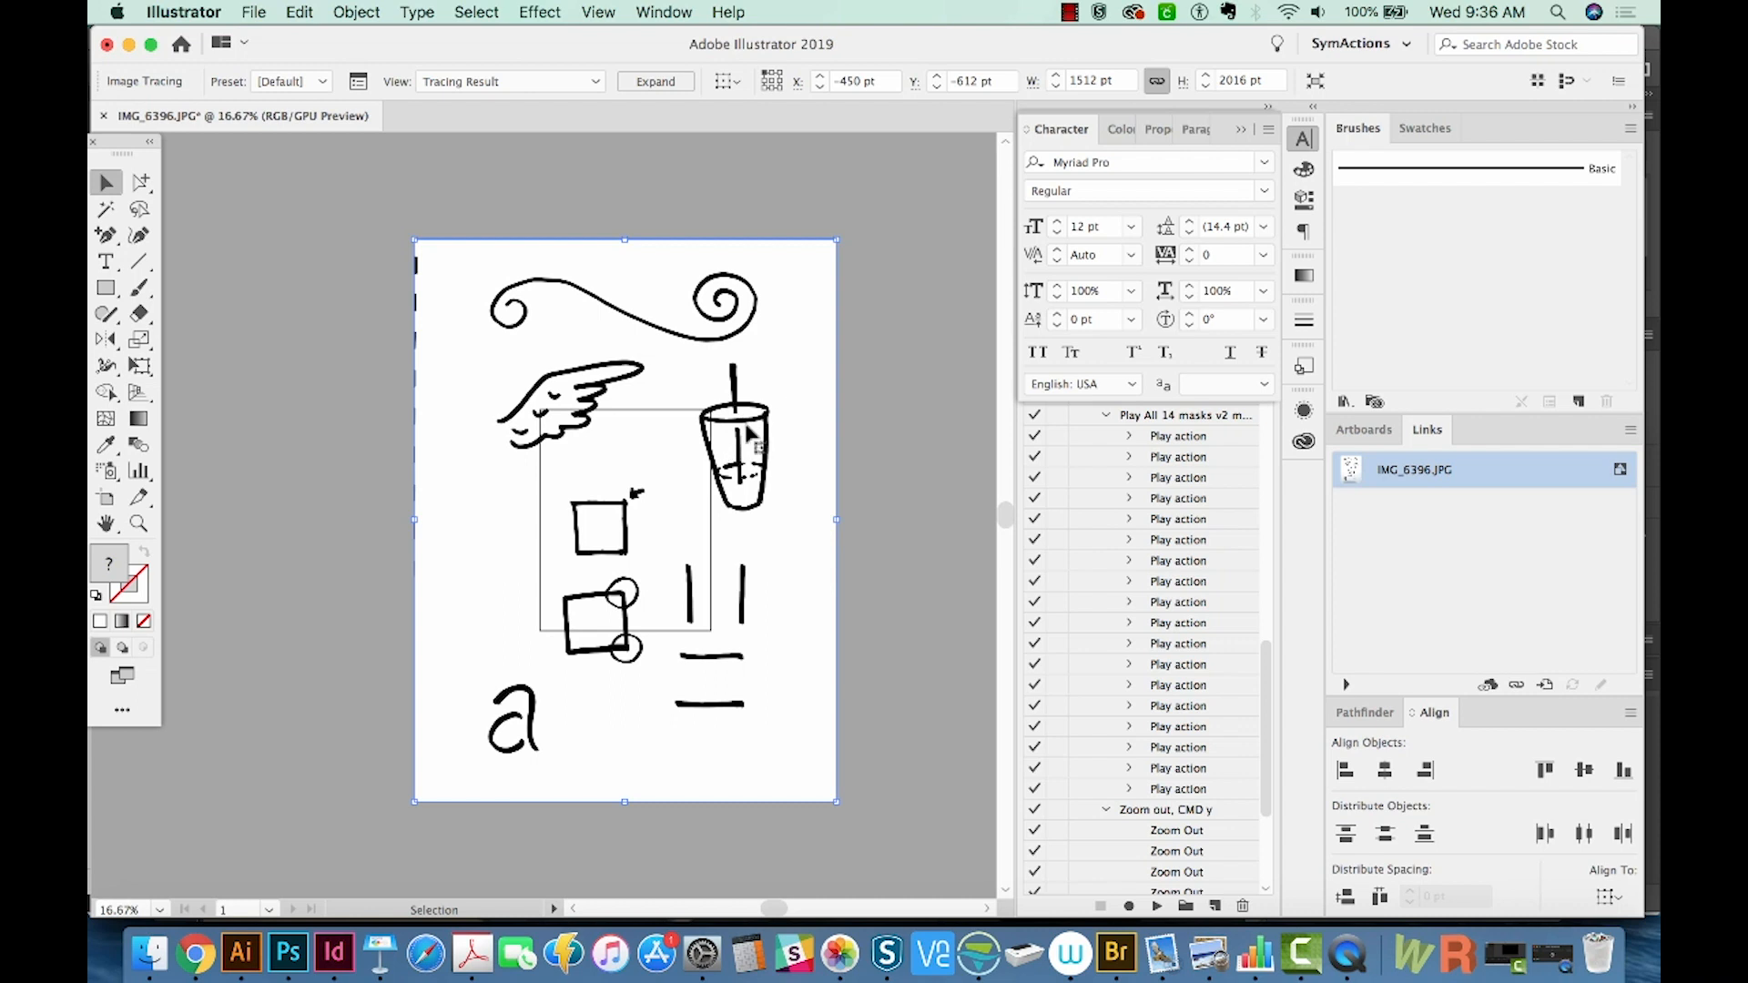
Try Image Trace settings of threshold 84, paths 12%, corners 42% and noise 43 px on the drawing
key(z)
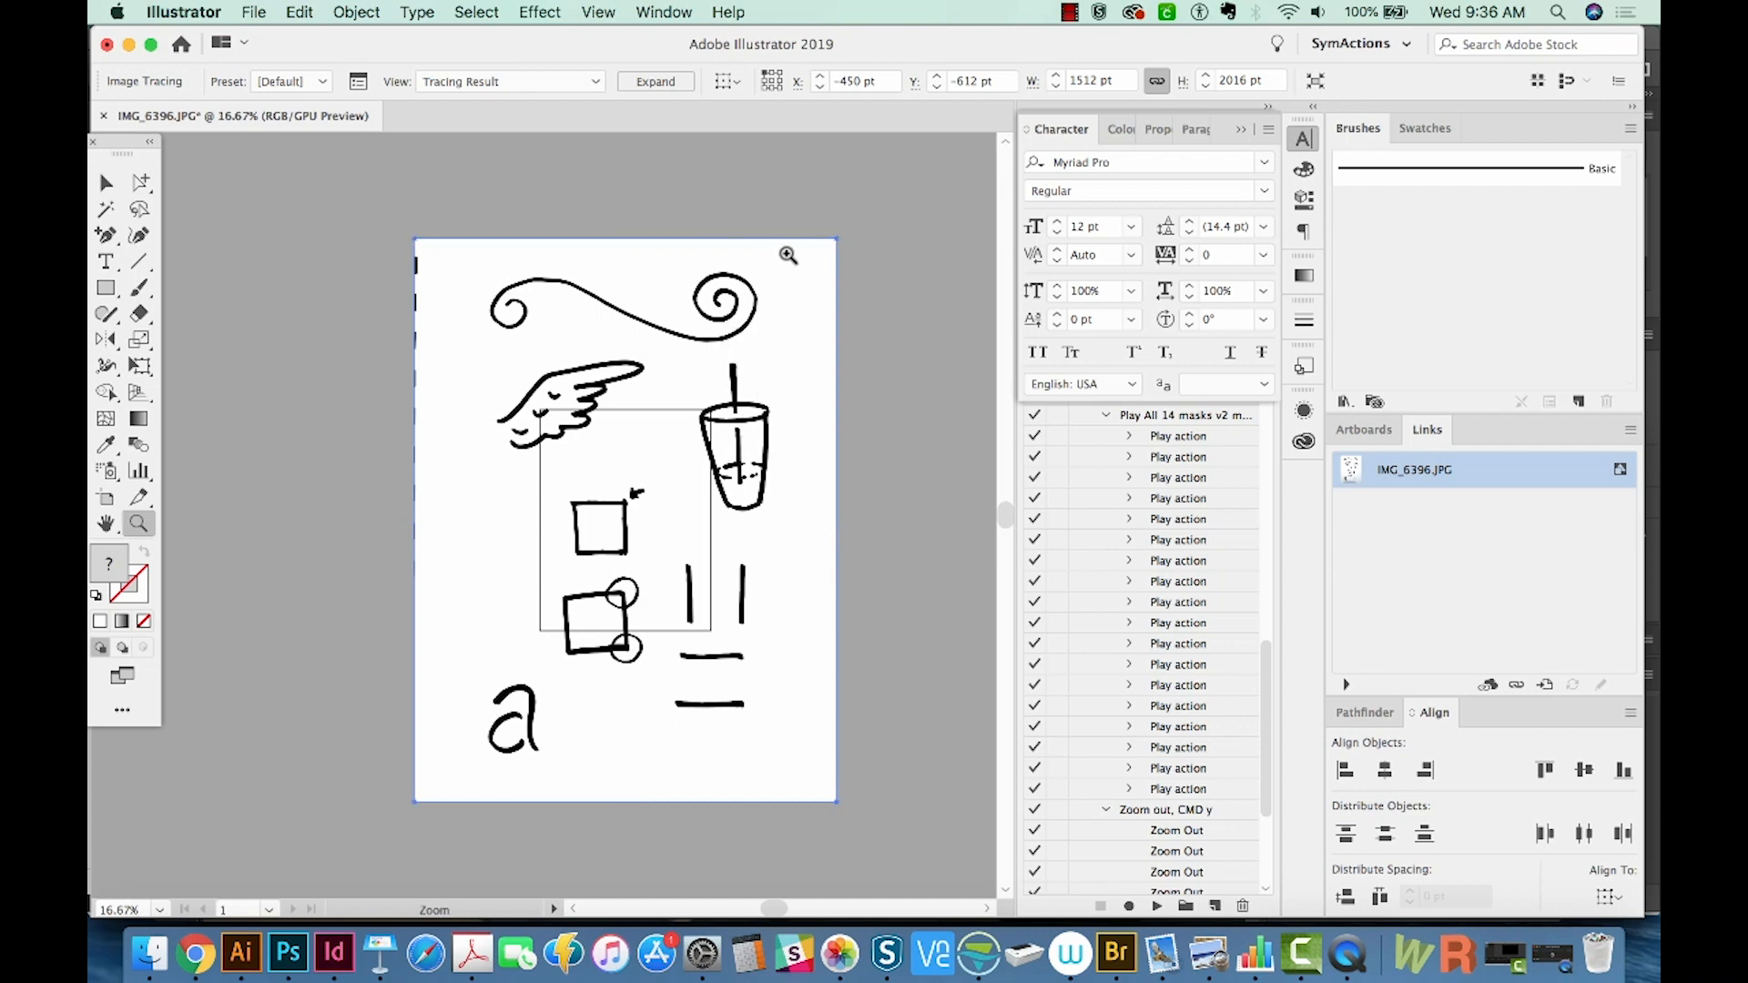
drag(797, 252, 482, 433)
scroll(722, 604, down, 6)
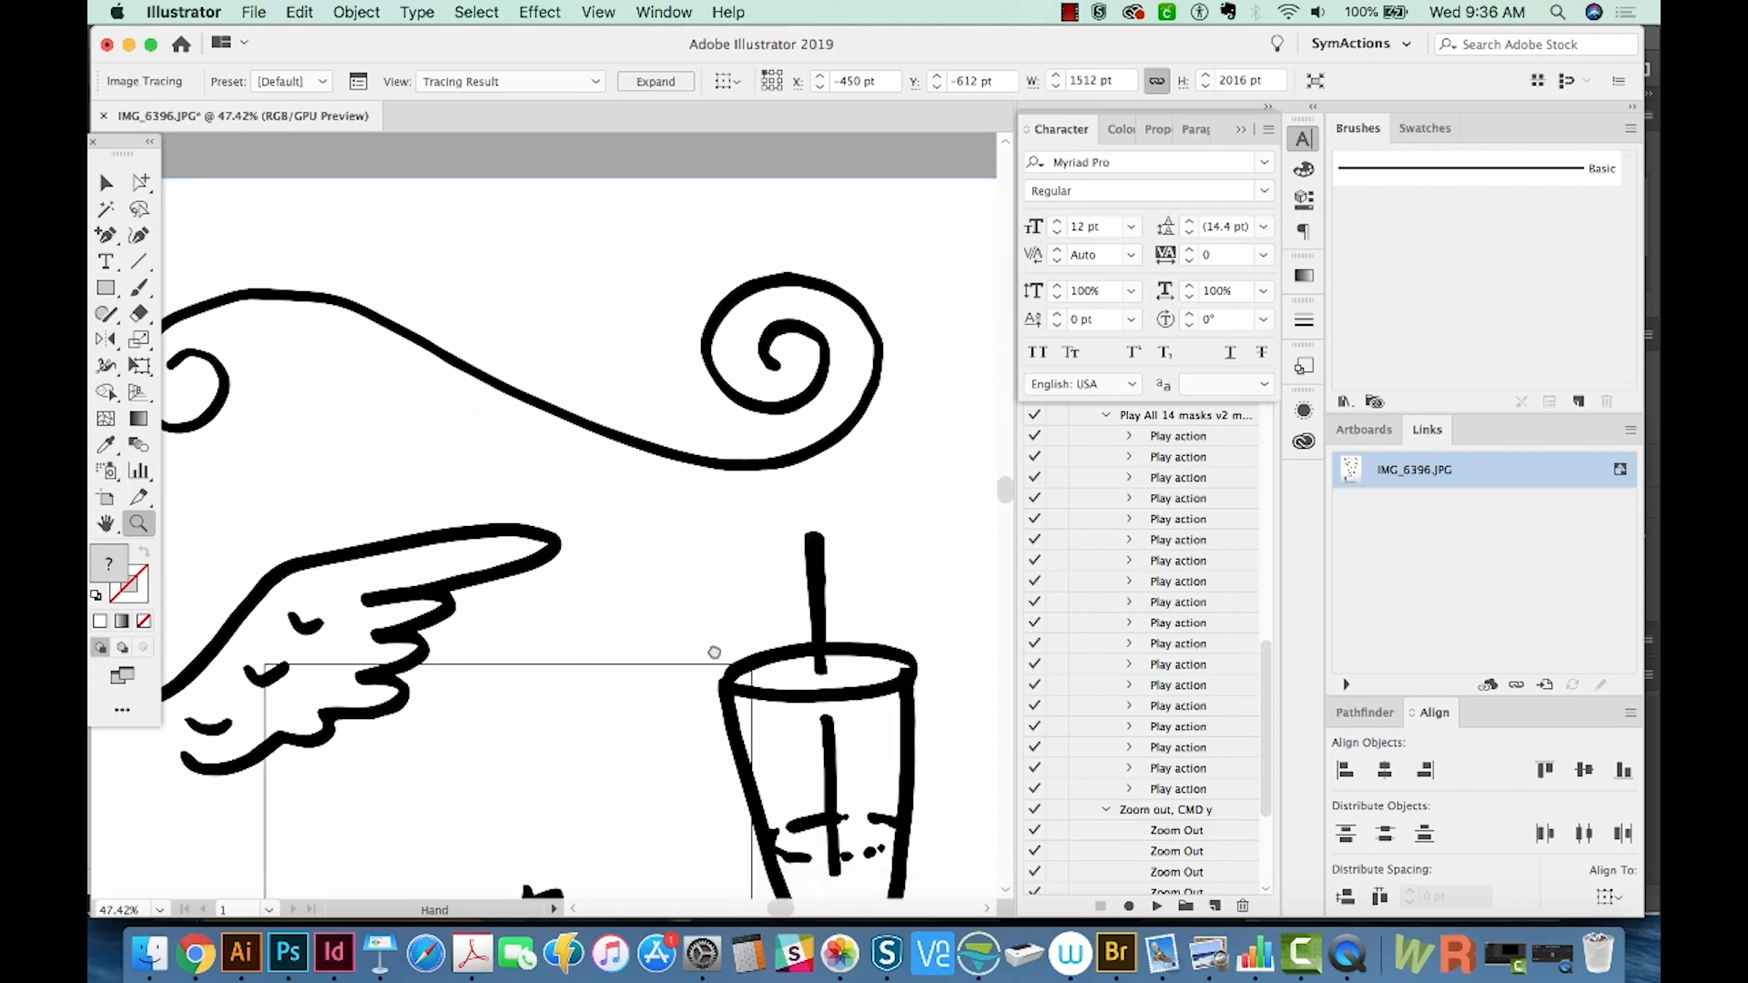
scroll(686, 669, down, 10)
scroll(691, 637, left, 2)
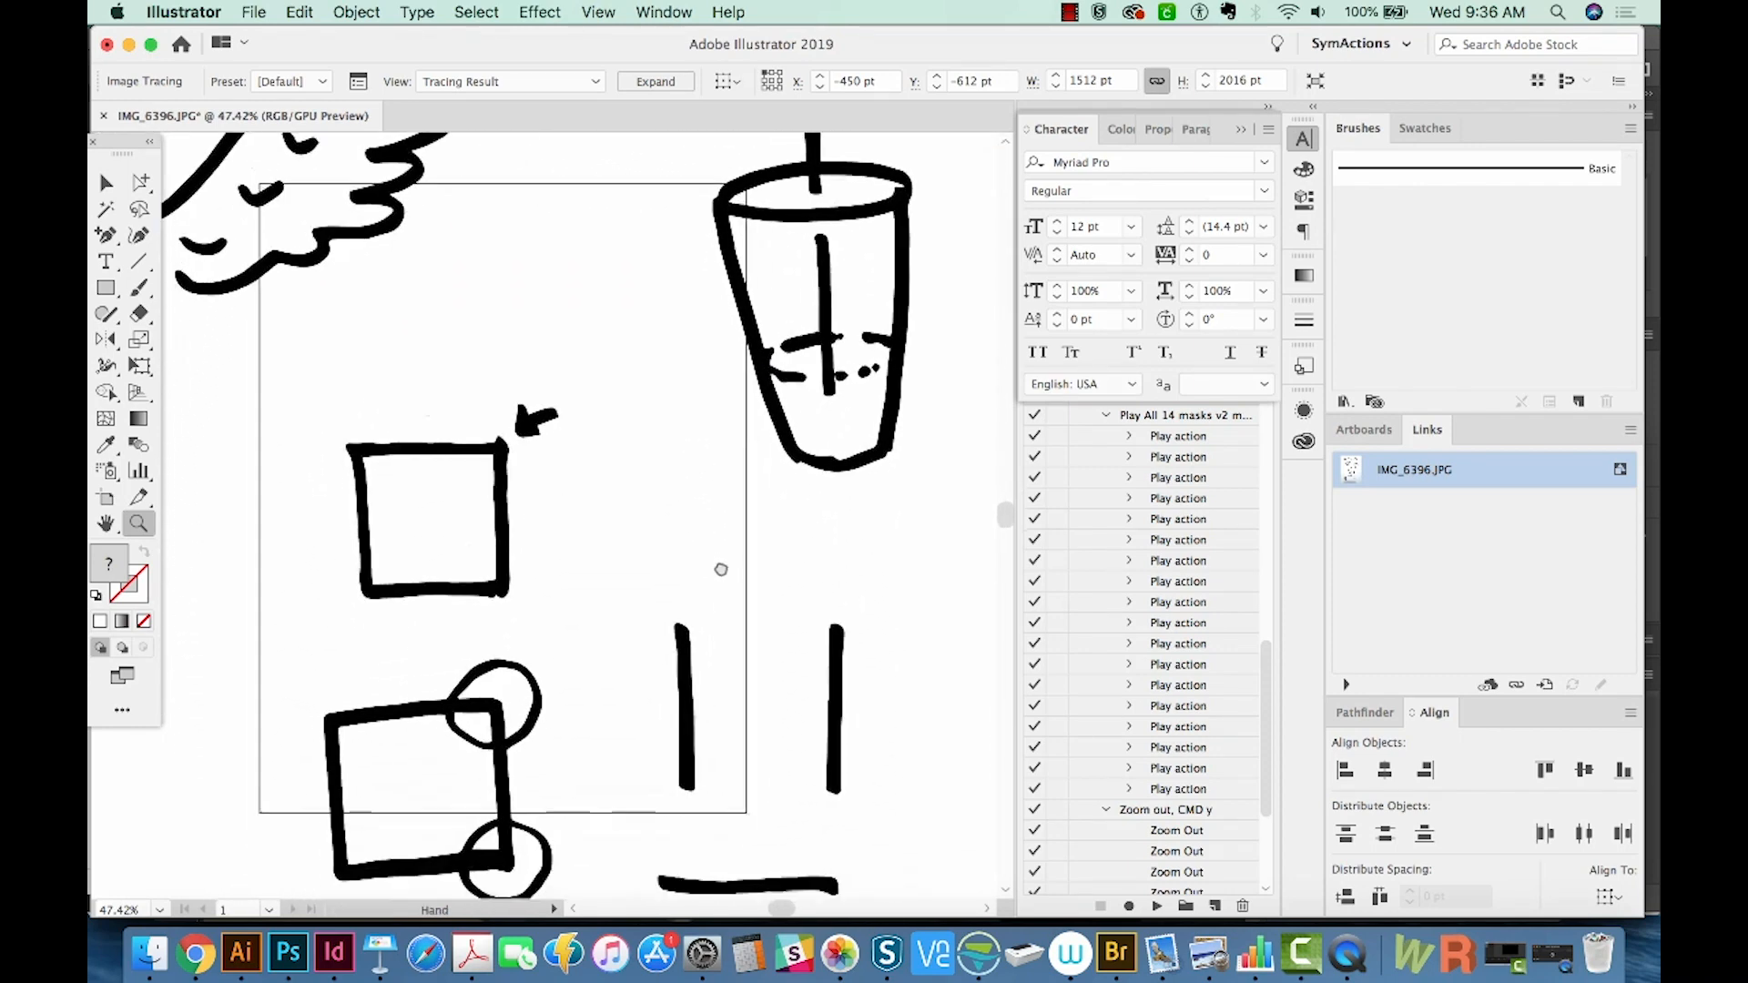
scroll(788, 507, up, 8)
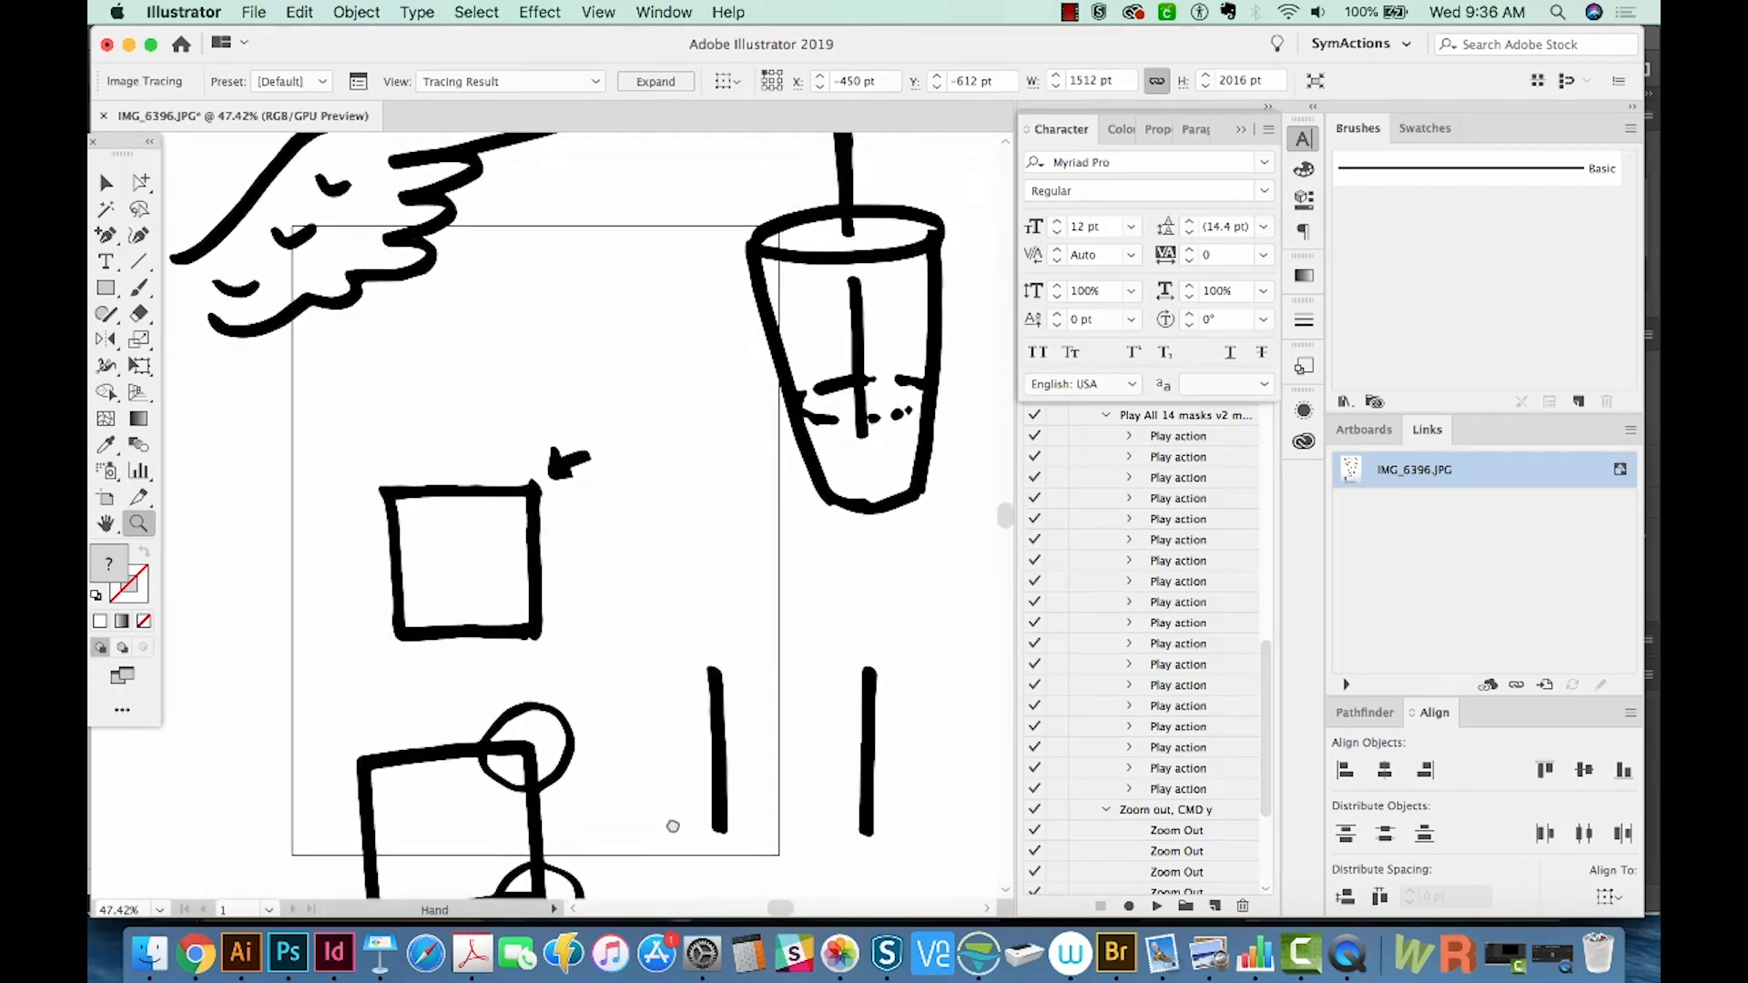
click(358, 84)
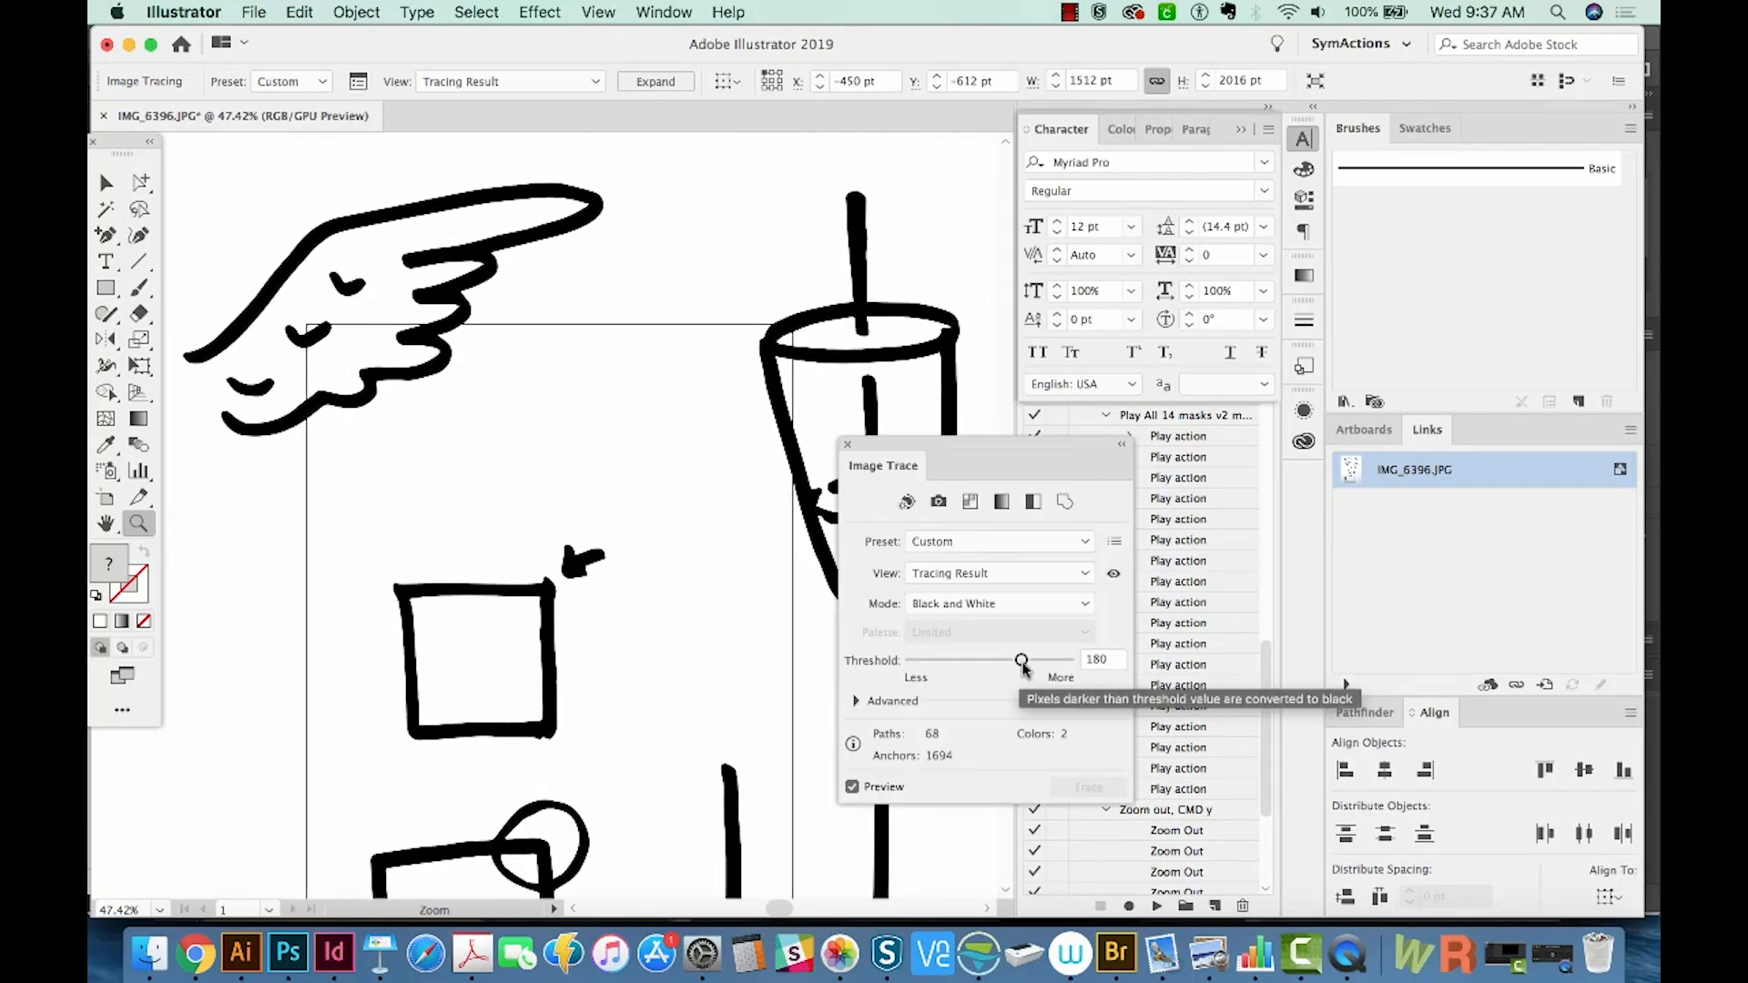
mouse_move(1023, 669)
mouse_down()
mouse_move(952, 668)
mouse_move(967, 672)
mouse_up()
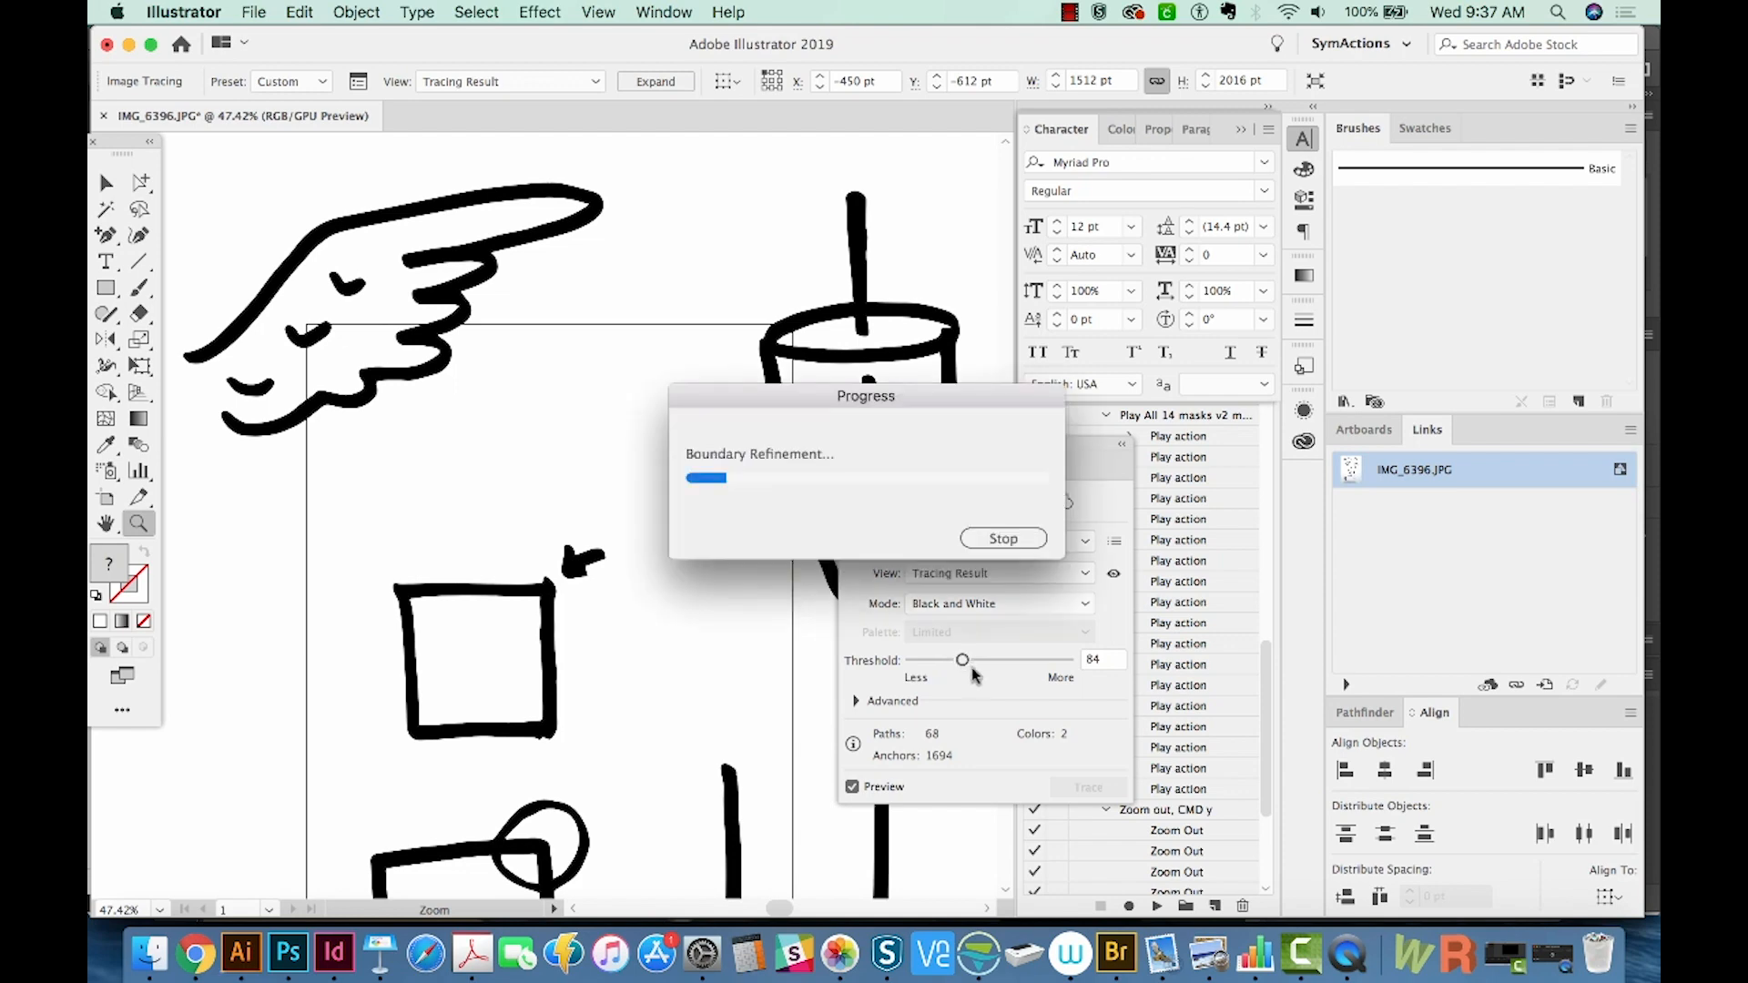
click(858, 700)
drag(989, 730, 948, 730)
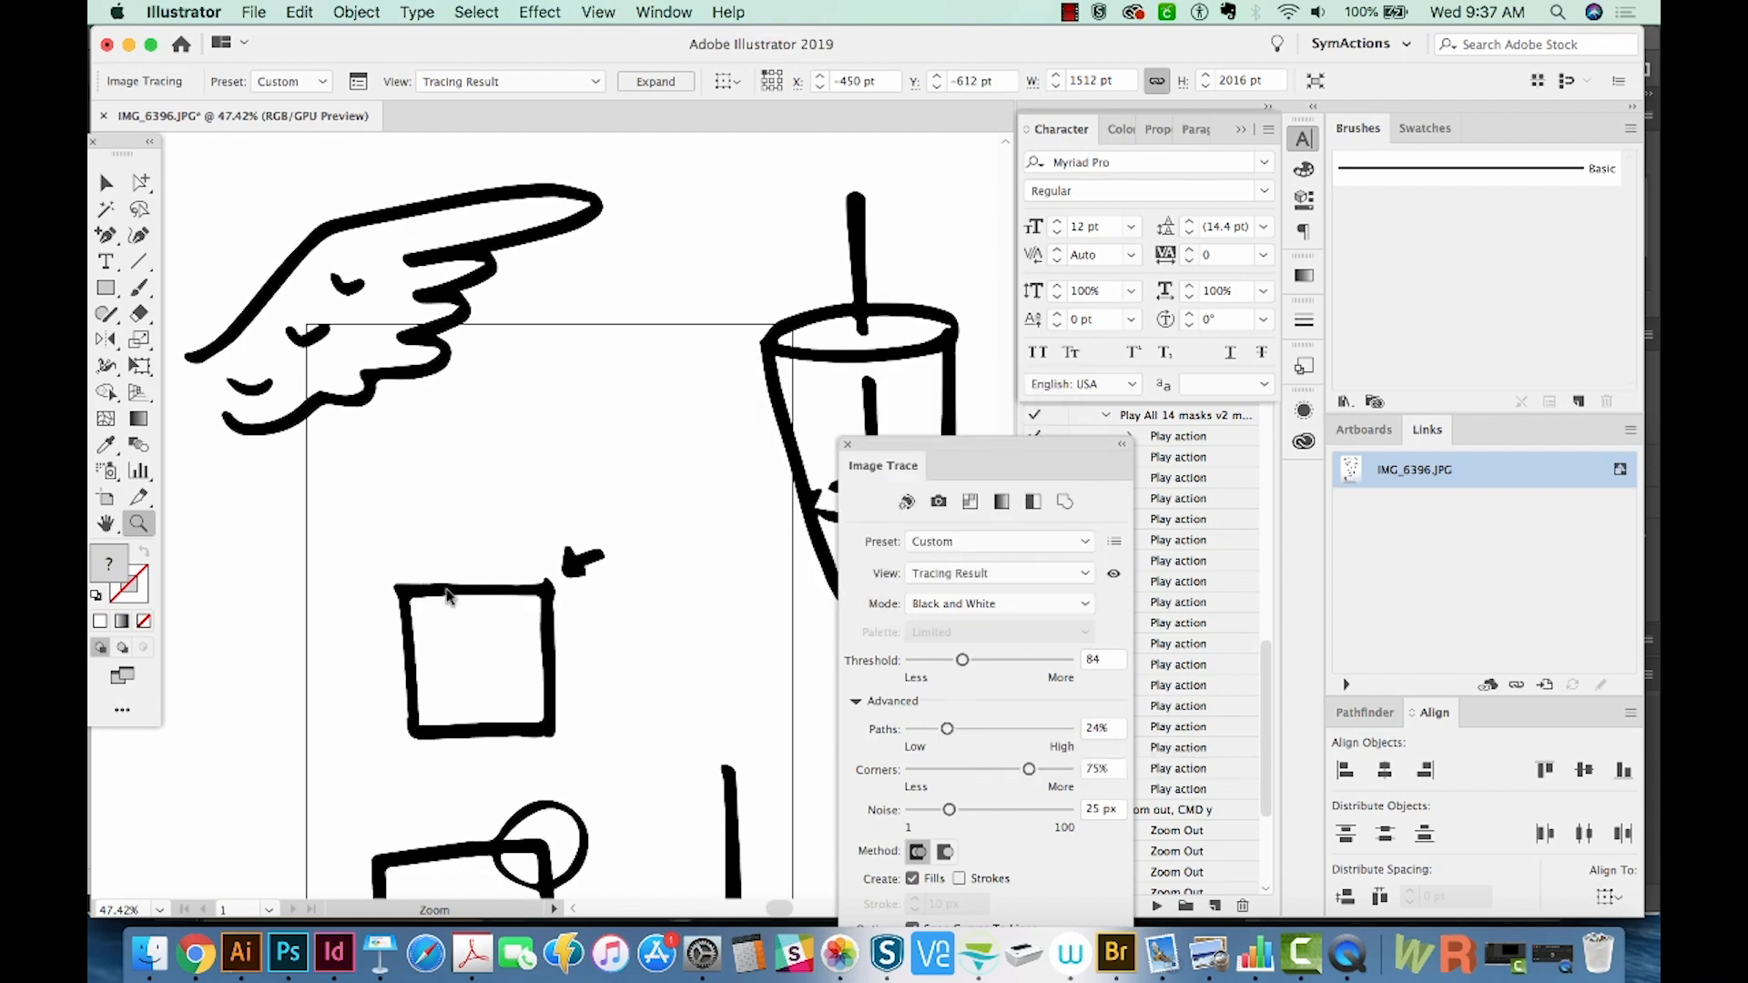
drag(1028, 770, 980, 775)
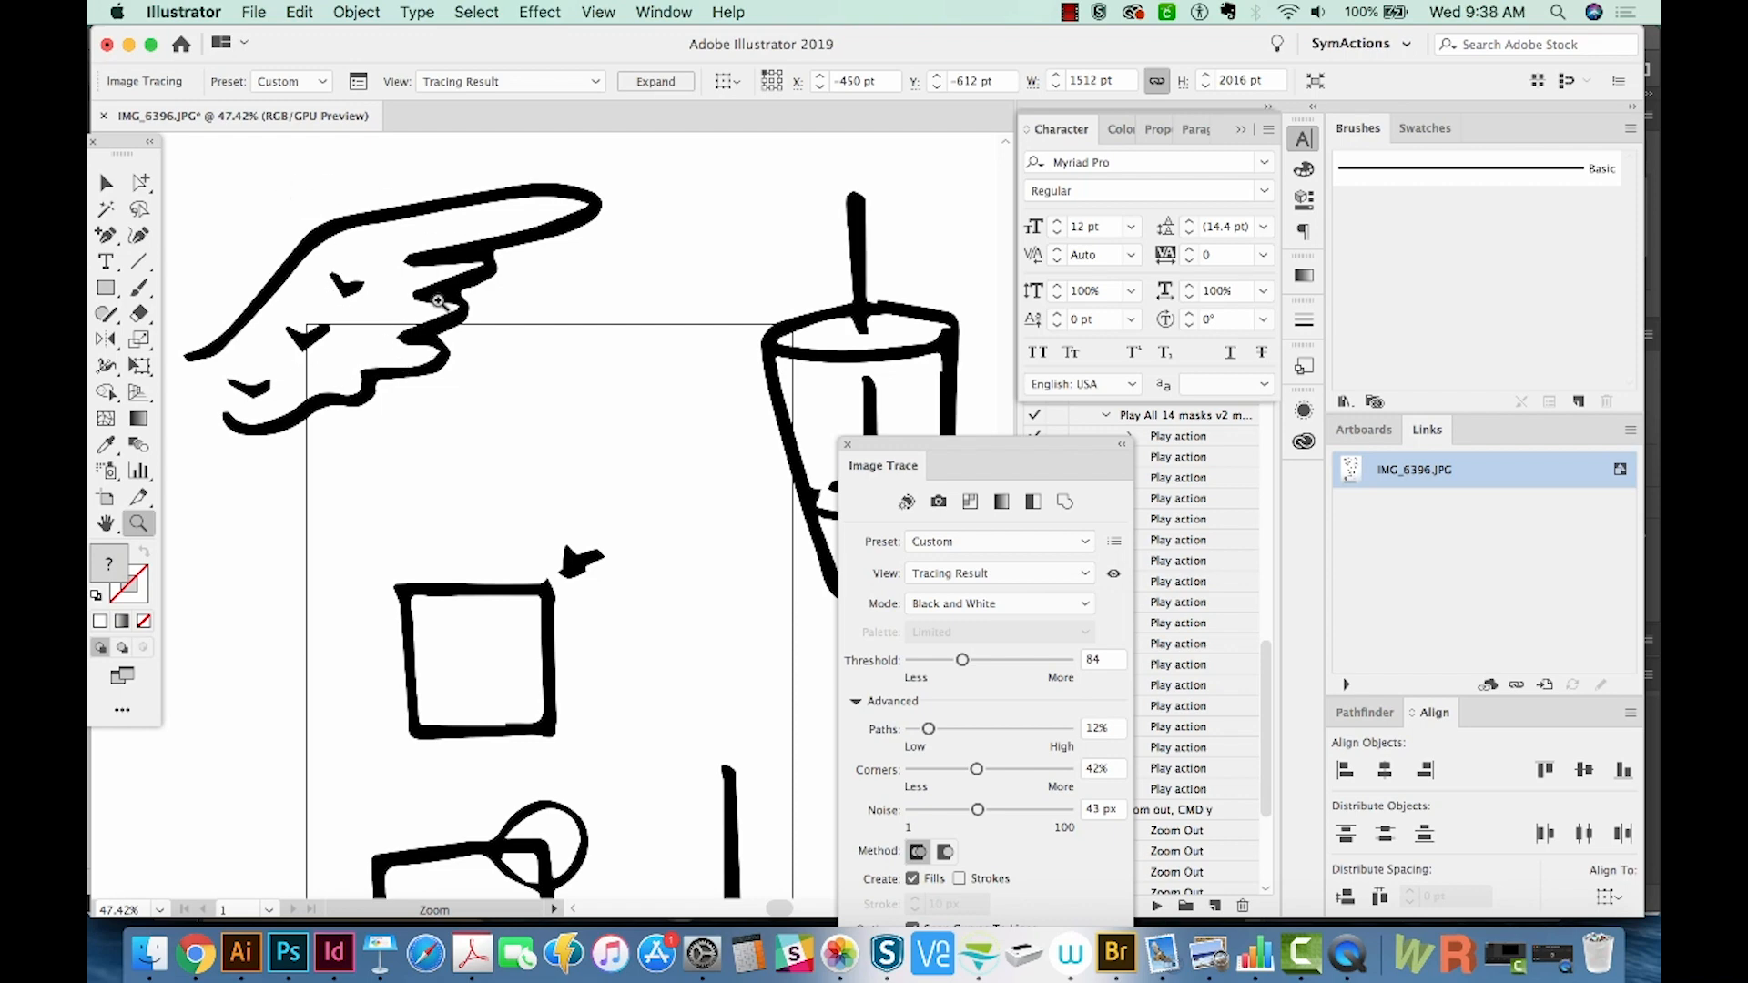
Return the tracing to threshold 87, paths 28%, corners 75% and noise 25 px, and close the trace settings
key(super+z)
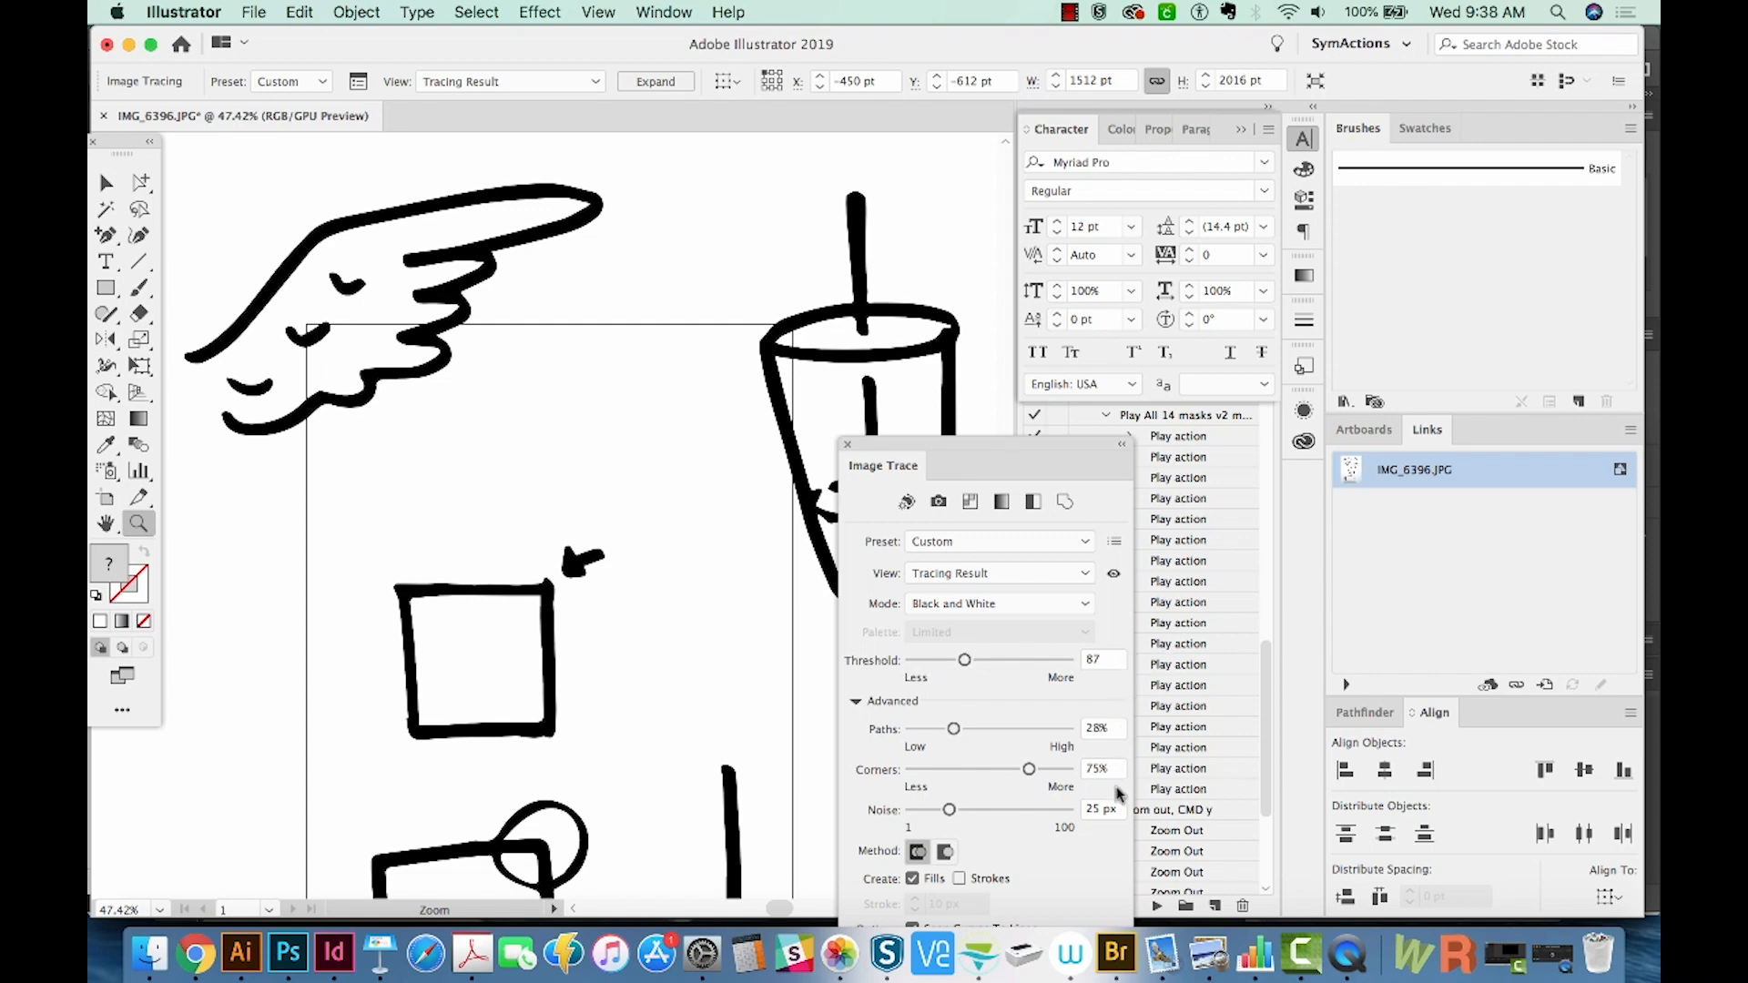
drag(847, 440, 780, 315)
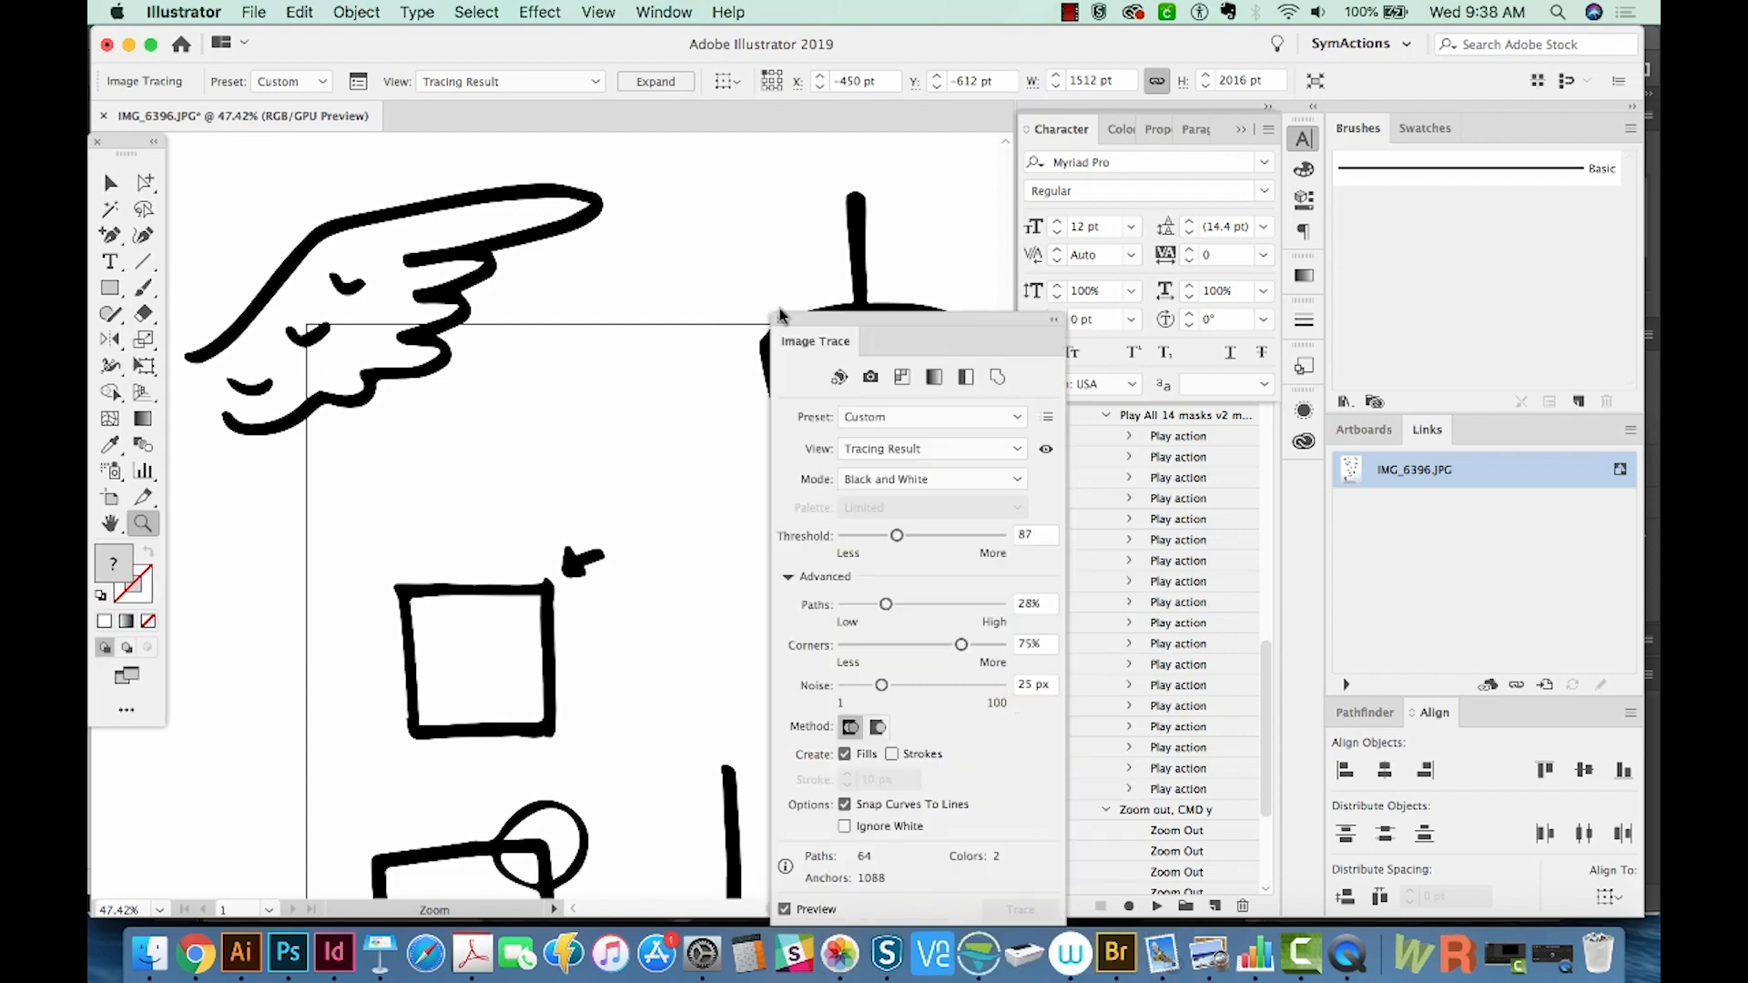
click(779, 322)
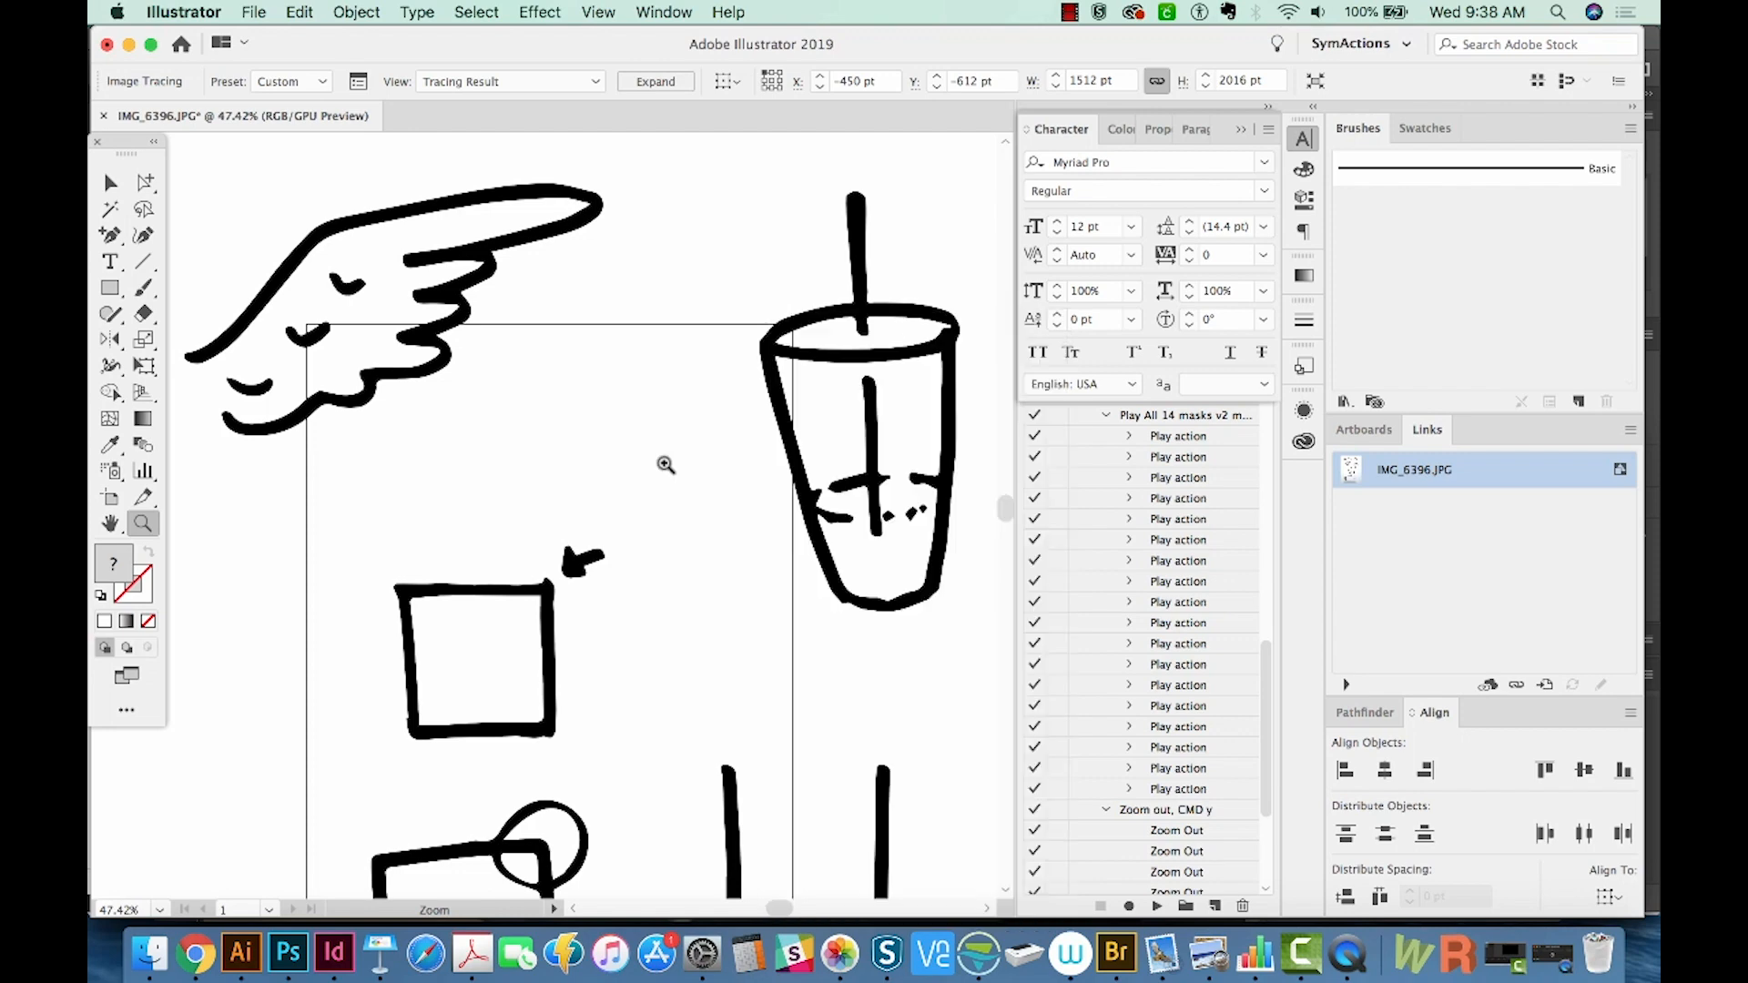
Expand the traced drawing into vector paths and check it in outline view
alt+click(665, 465)
alt+click(665, 466)
key(v)
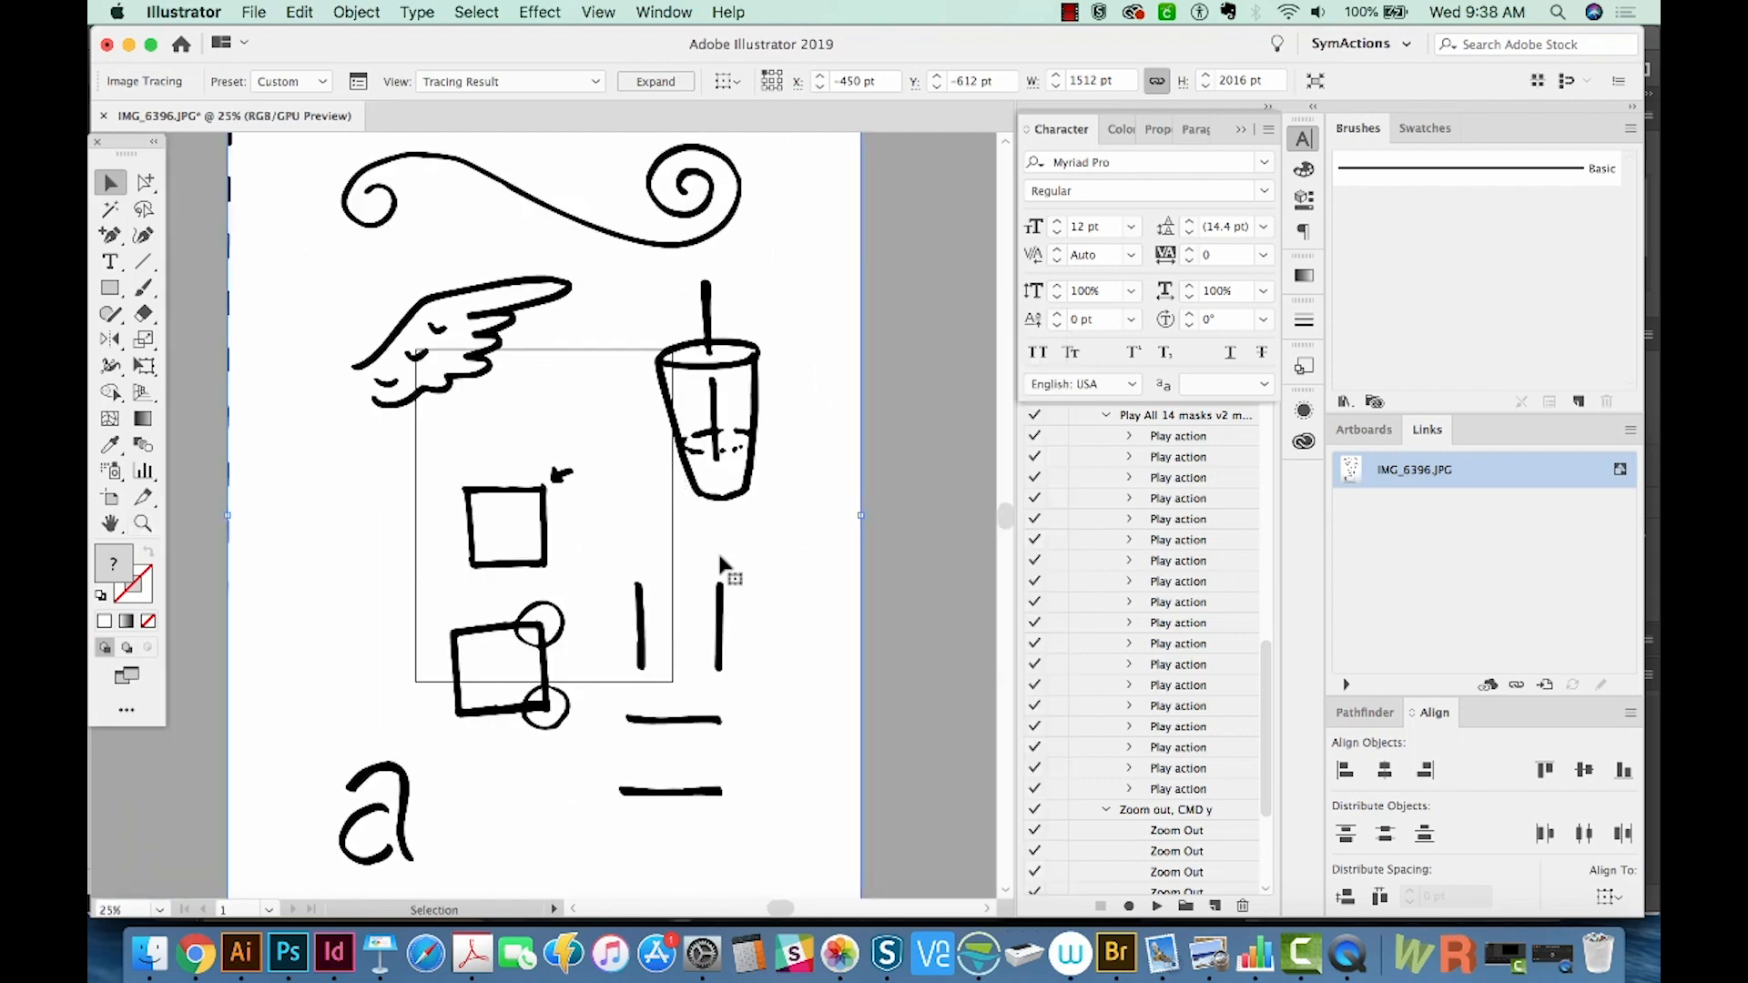
key(super+y)
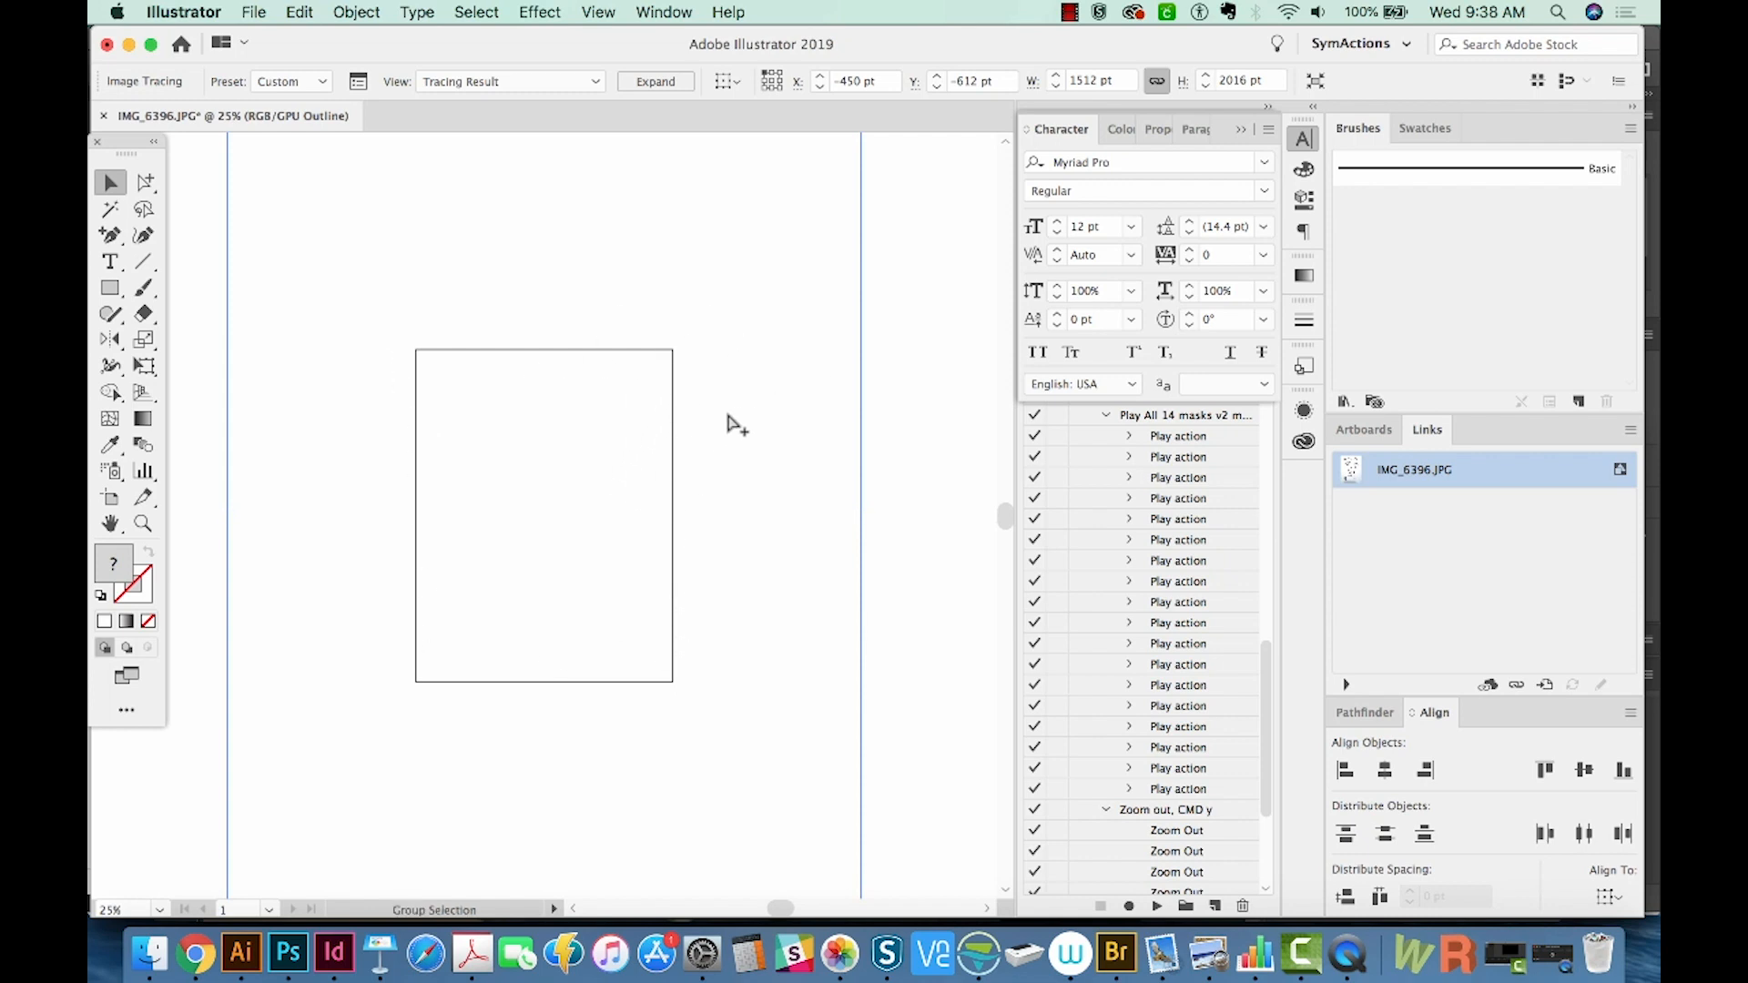
key(super+y)
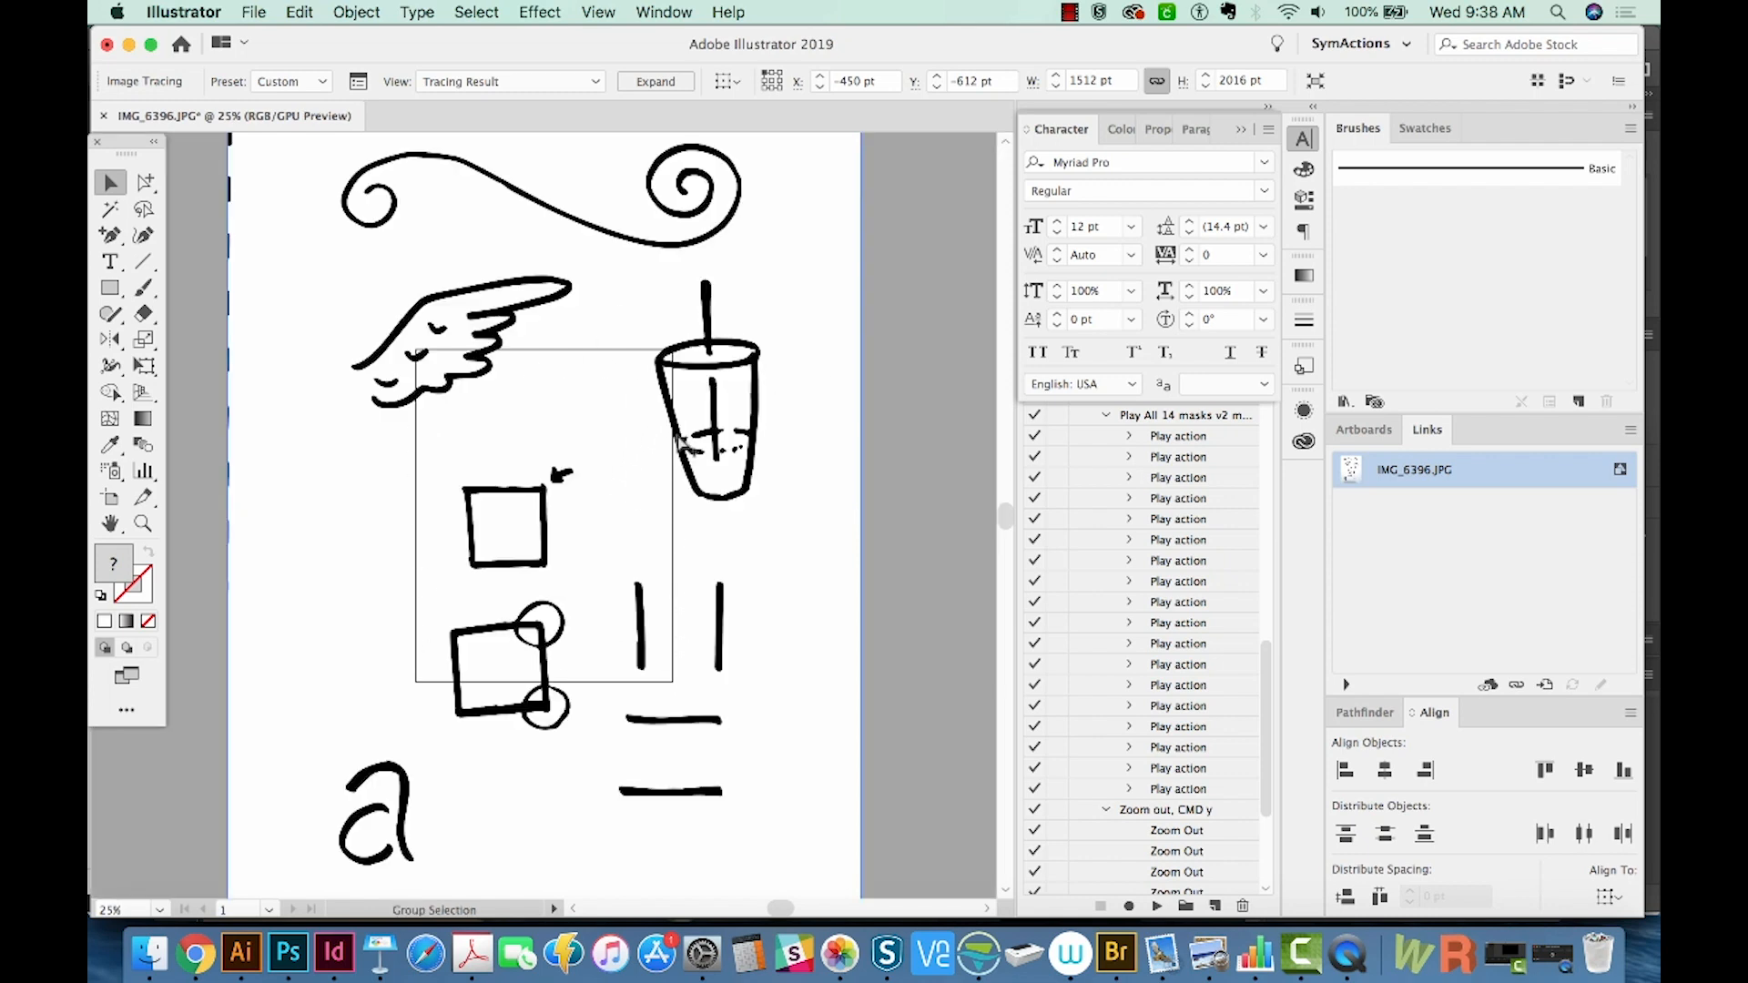
click(656, 82)
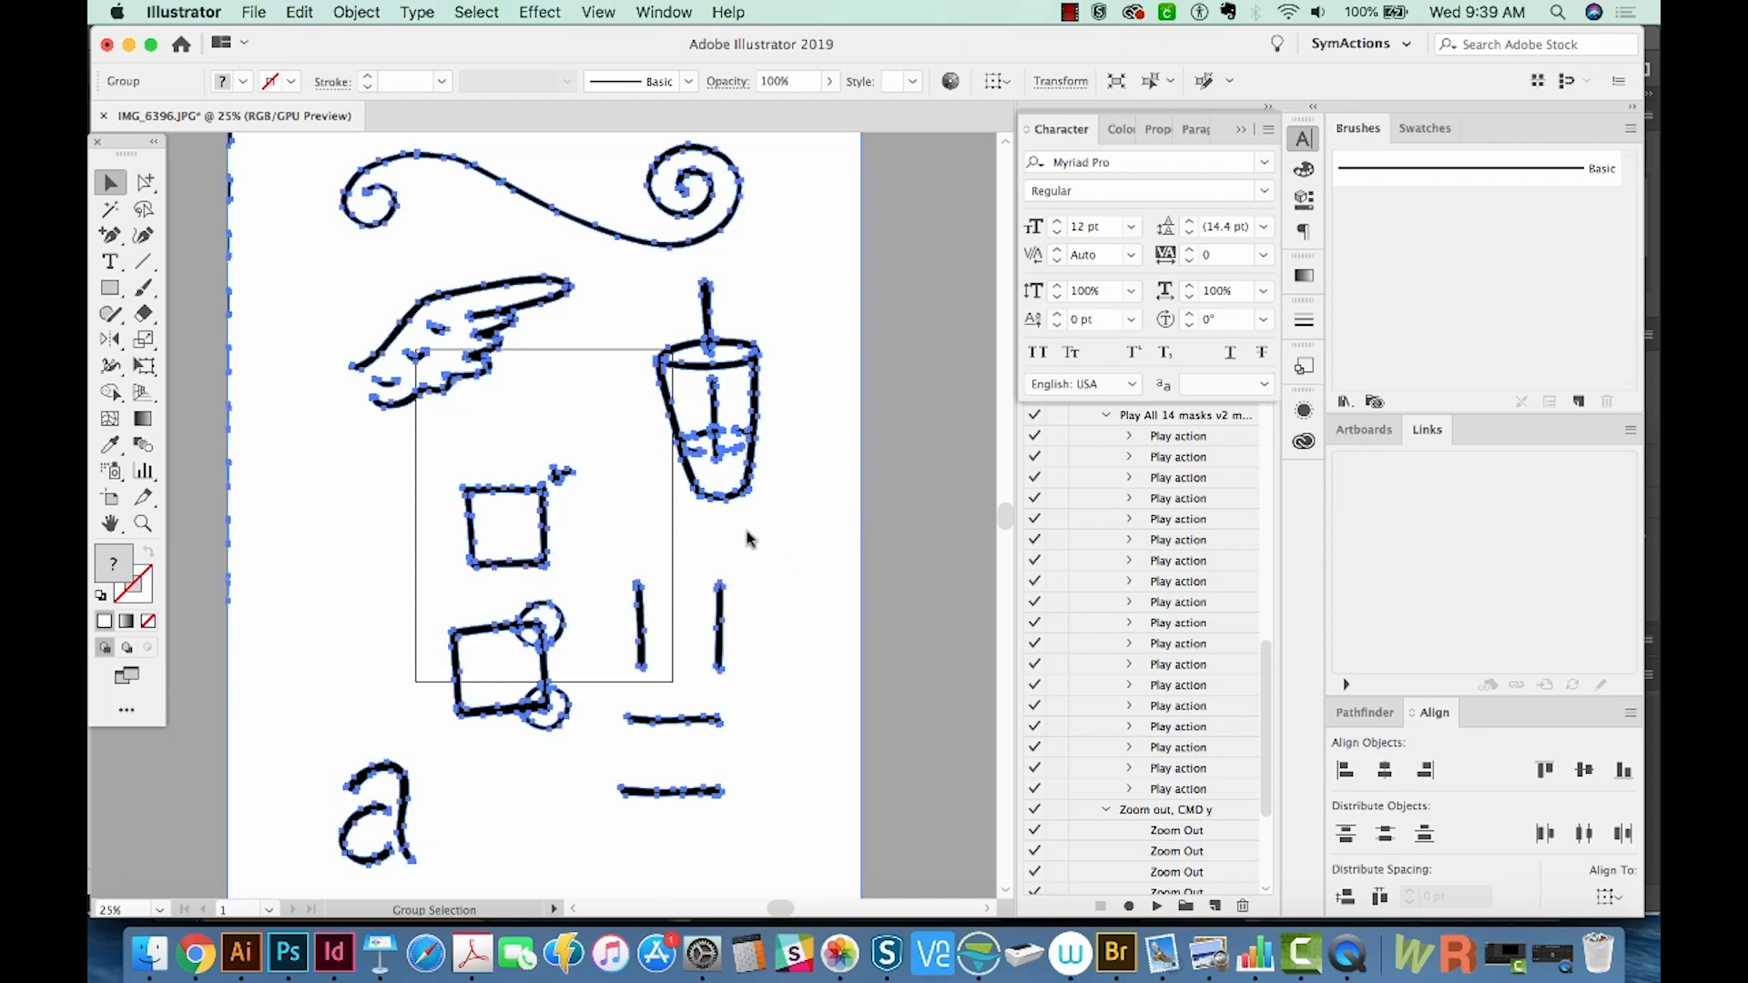
key(super+y)
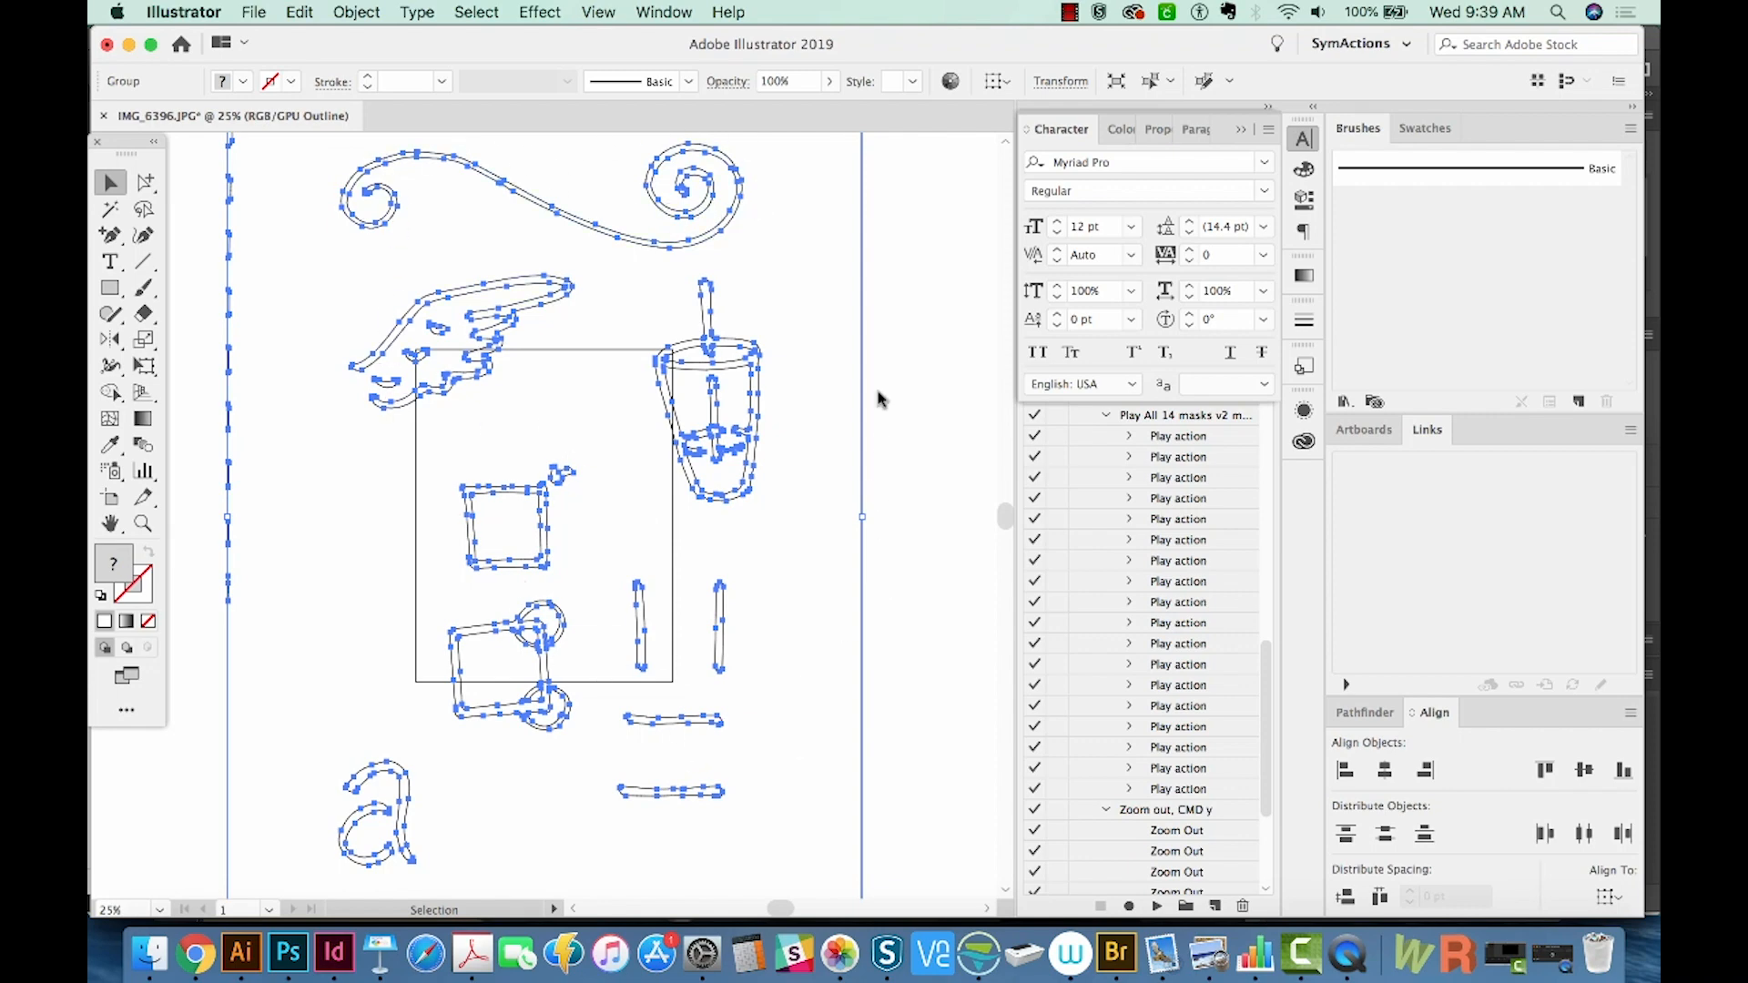
key(super+y)
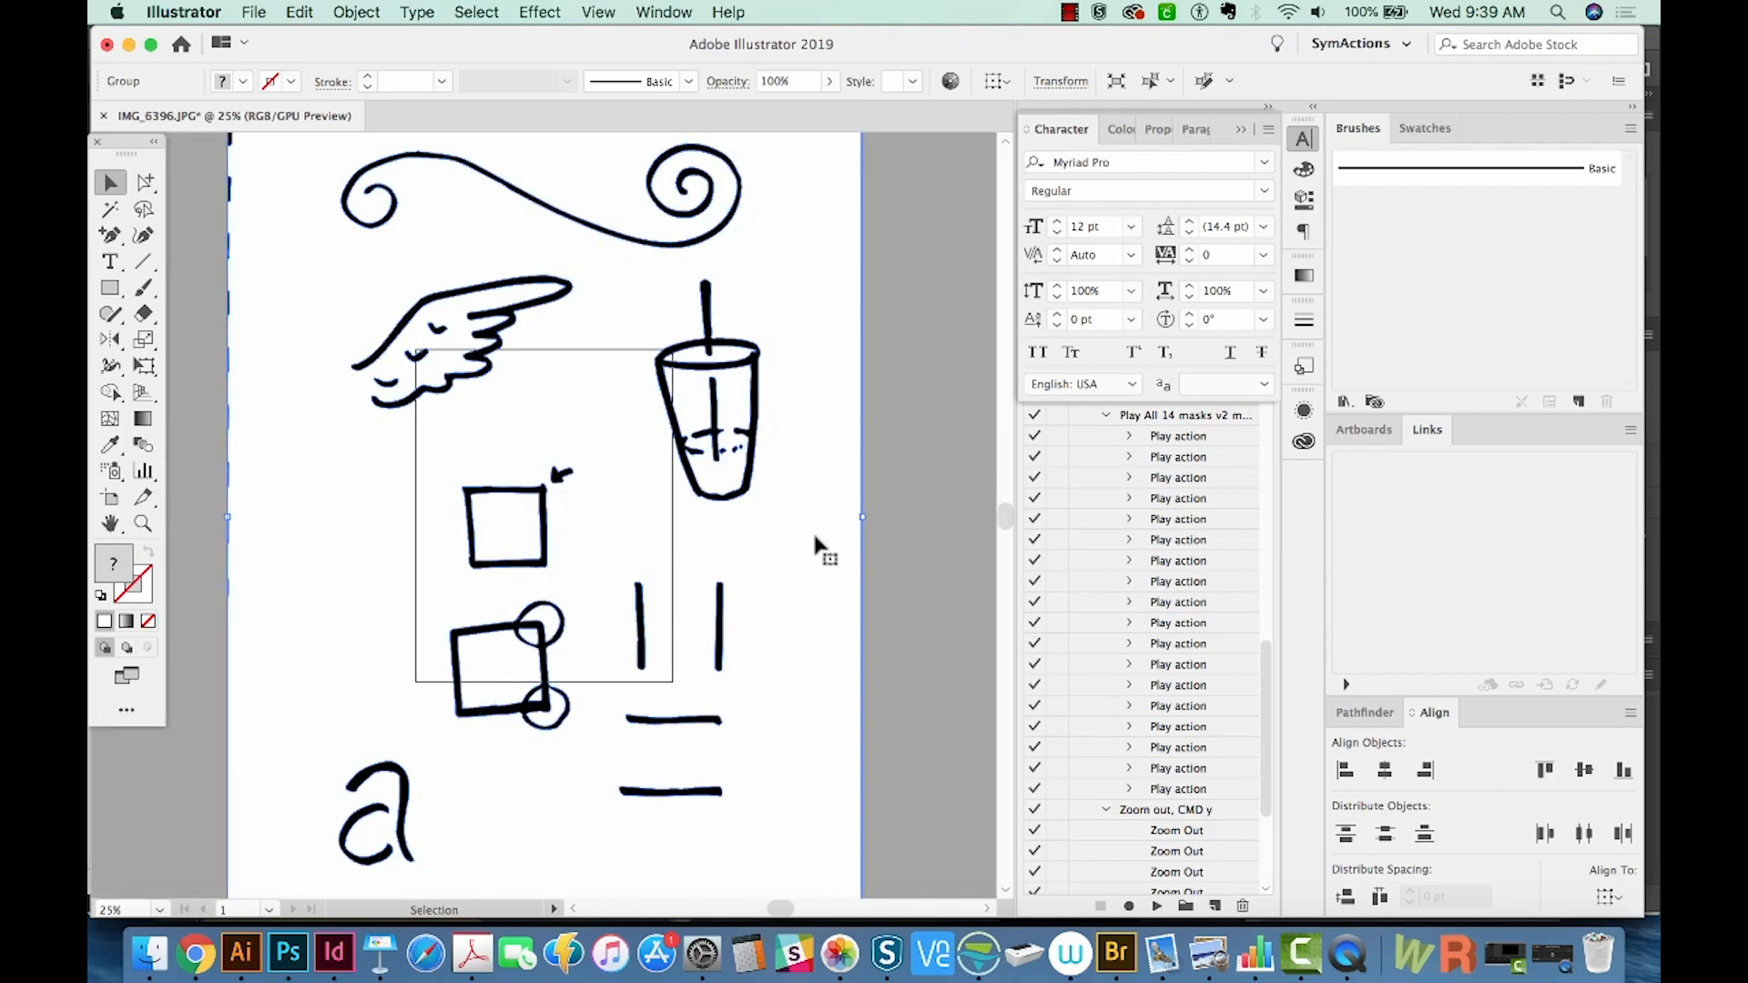
click(925, 547)
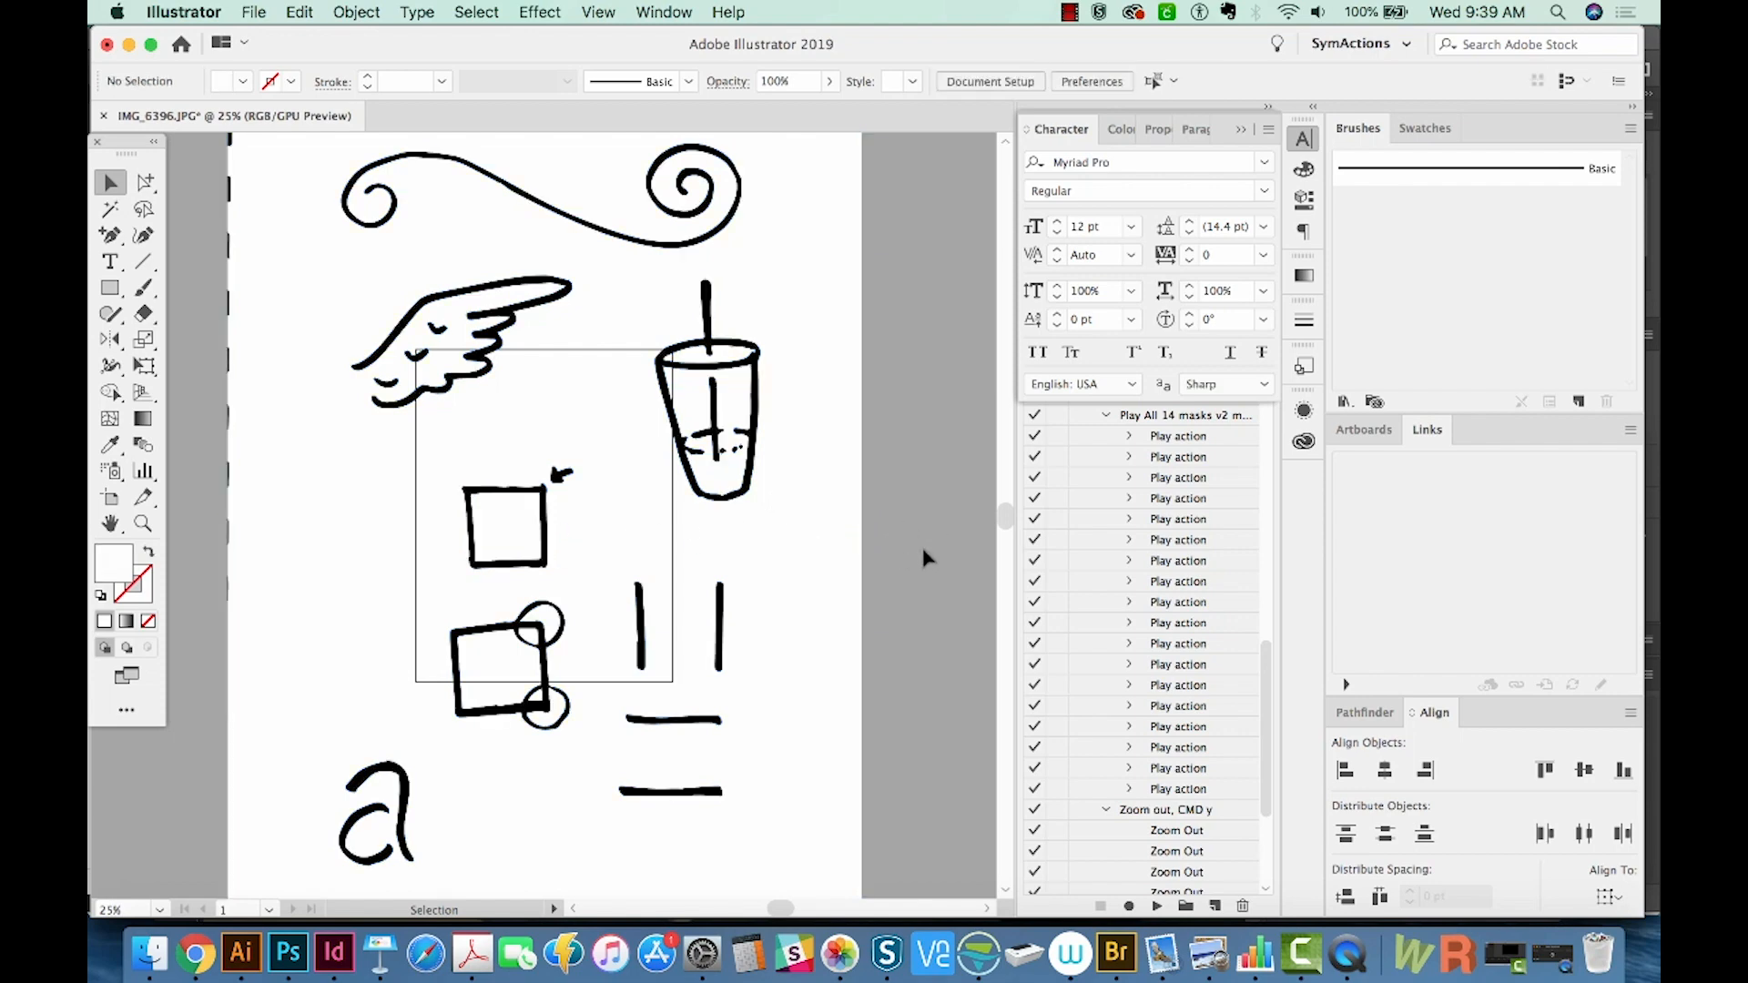
Select all the white background areas of the expanded tracing with the Magic Wand and delete them
key(y)
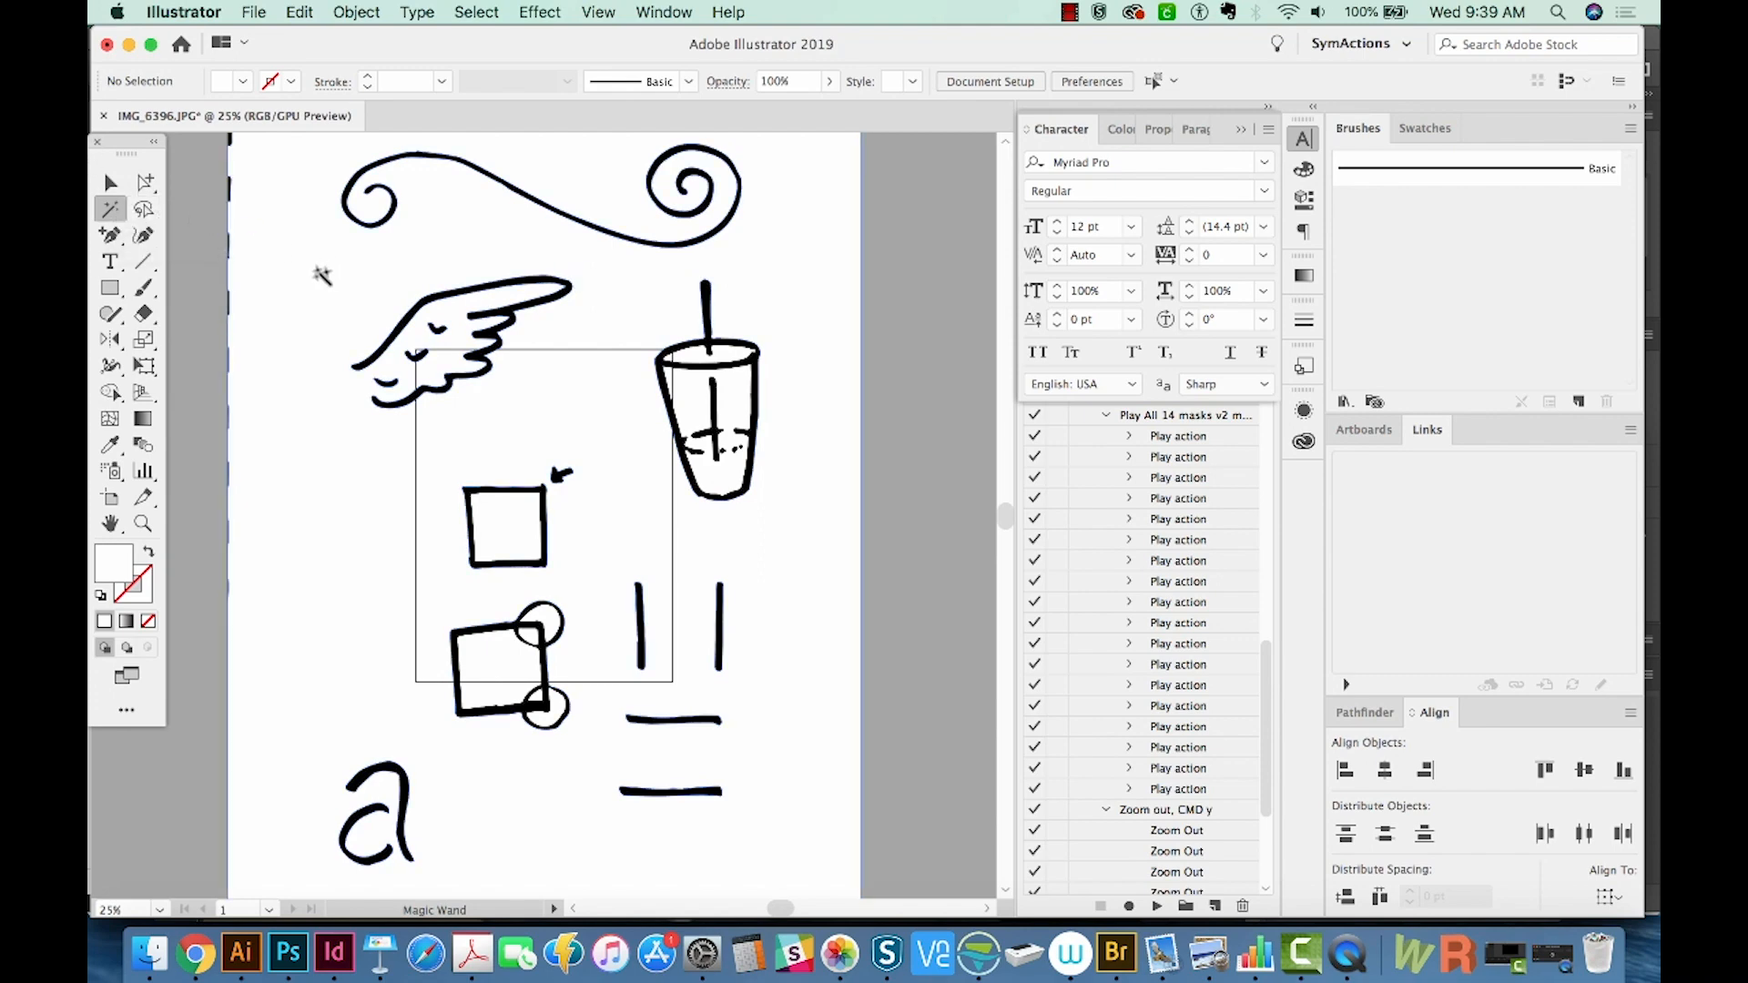
key(super+a)
key(shift+super+a)
Delete the stray dashed marks running along the drawing's outer edge beside the swirl and wing
scroll(383, 236, left, 5)
scroll(382, 237, up, 2)
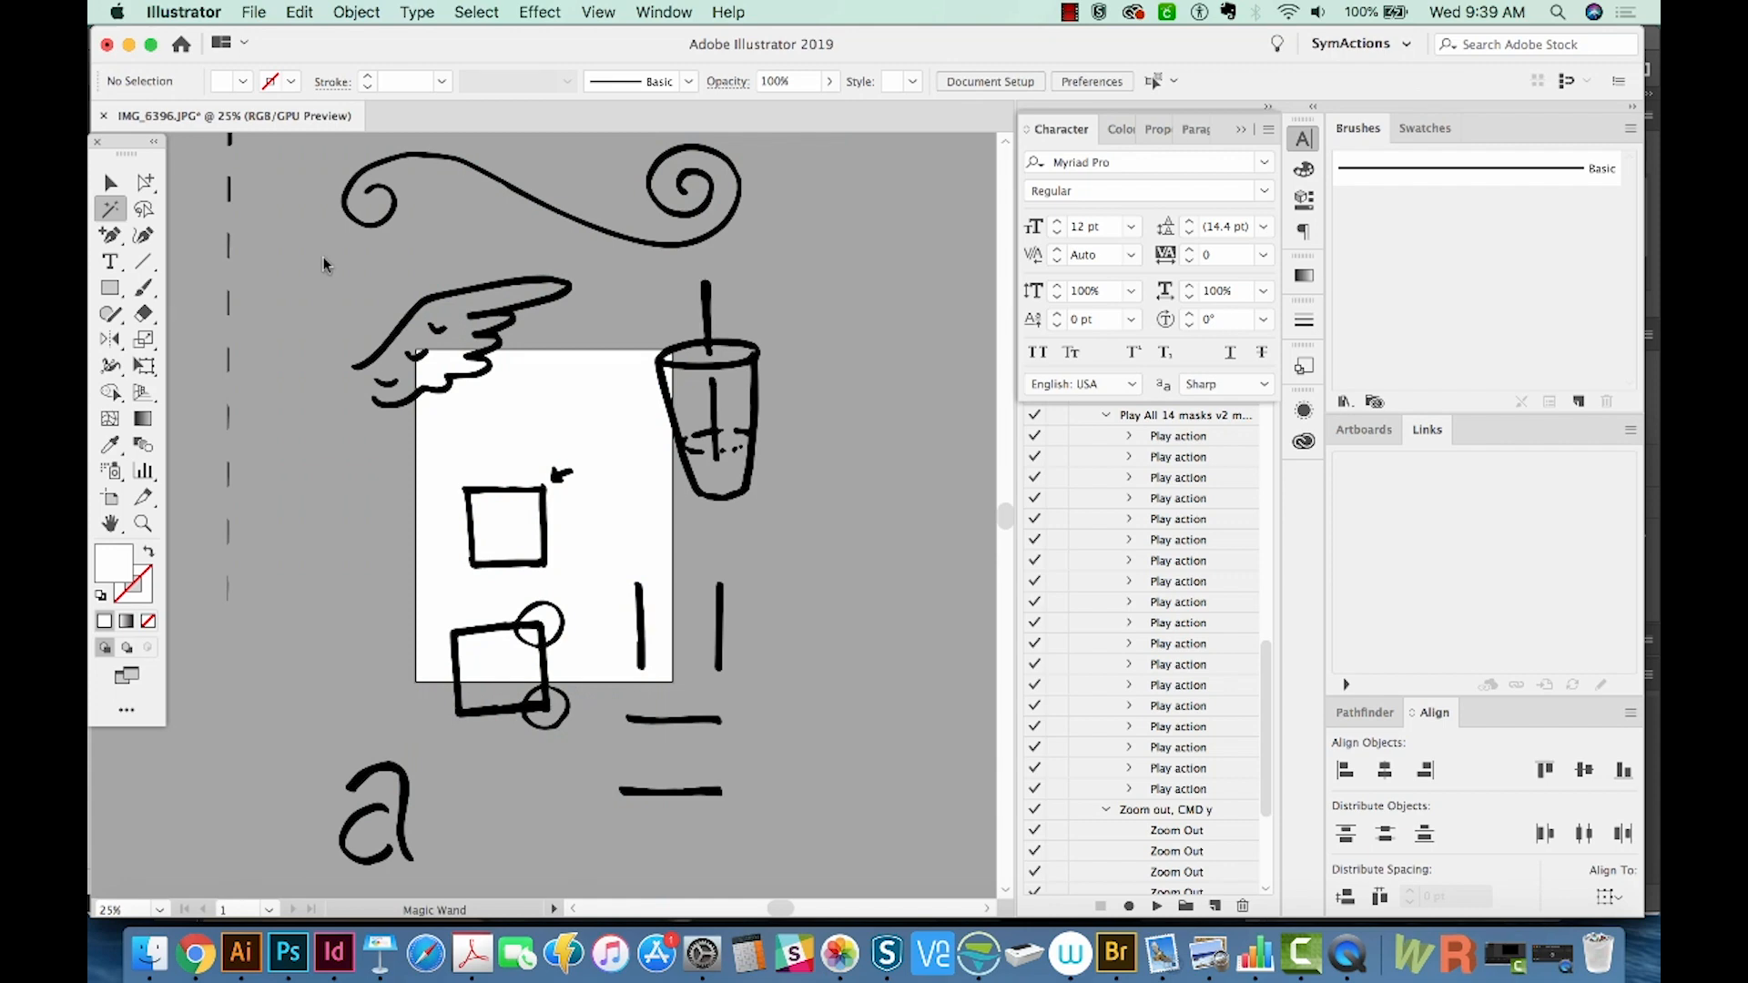
key(a)
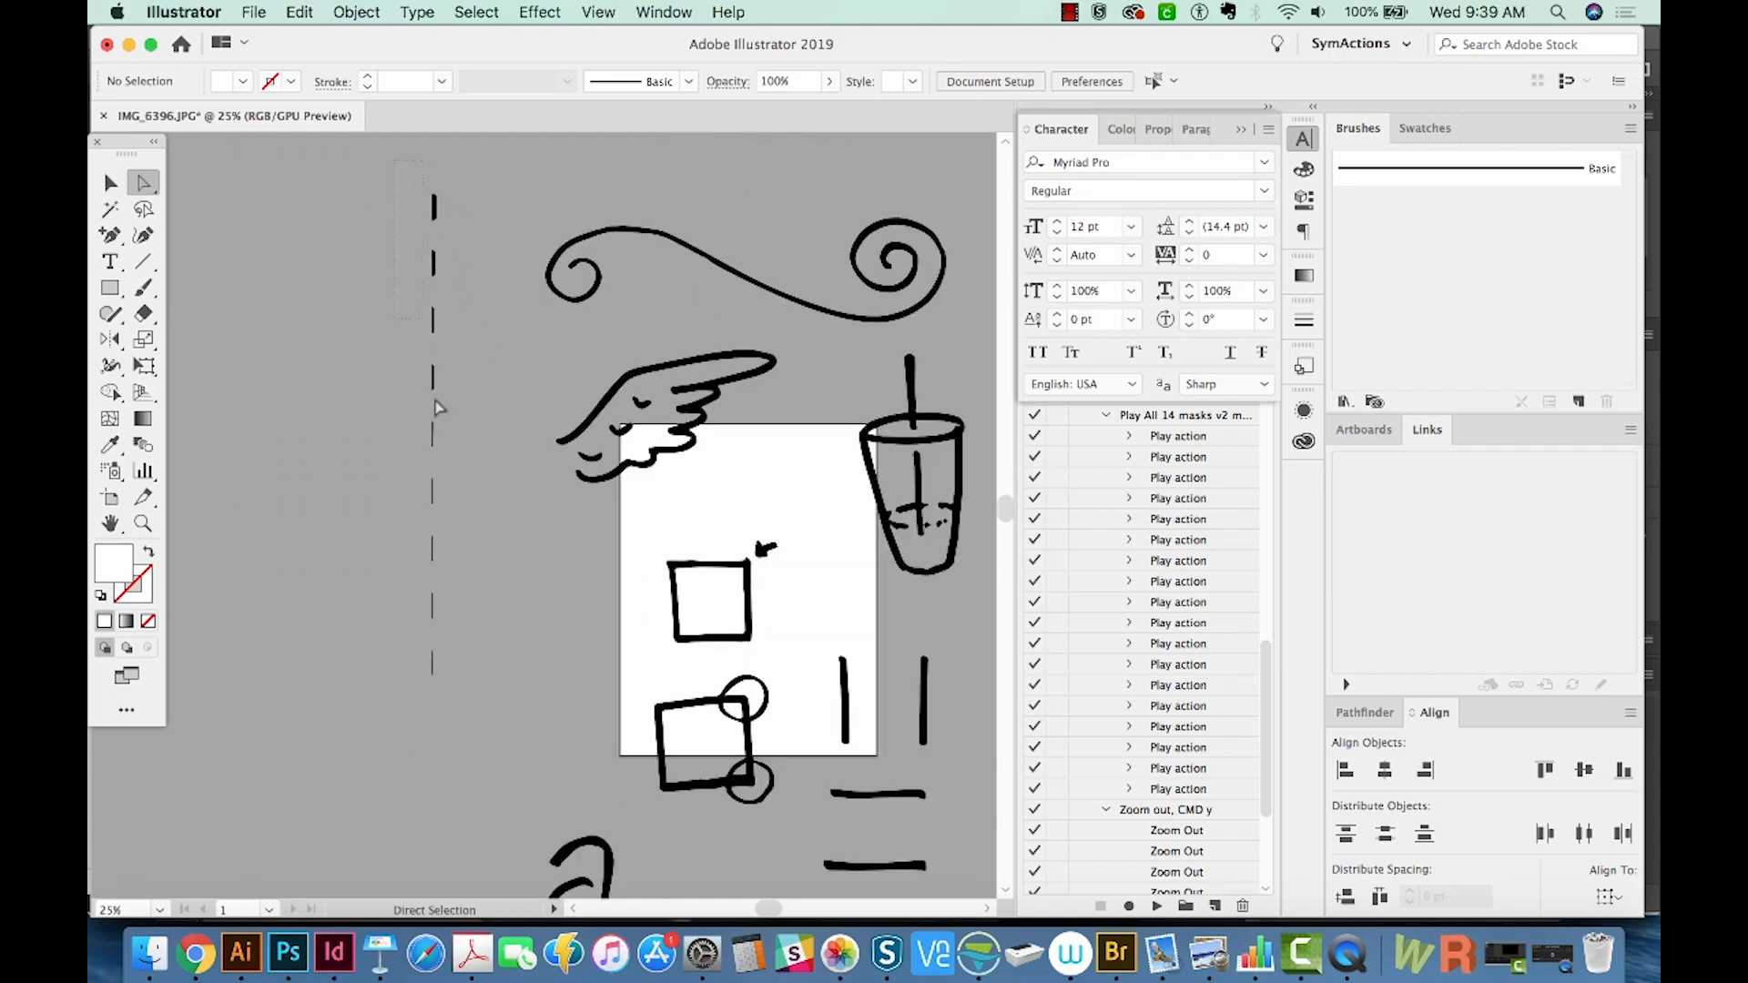
drag(475, 724, 484, 694)
key(BackSpace)
Scale the group of traced drawings down proportionally so it fits inside the artboard
key(v)
scroll(828, 633, right, 5)
scroll(827, 633, down, 2)
click(406, 821)
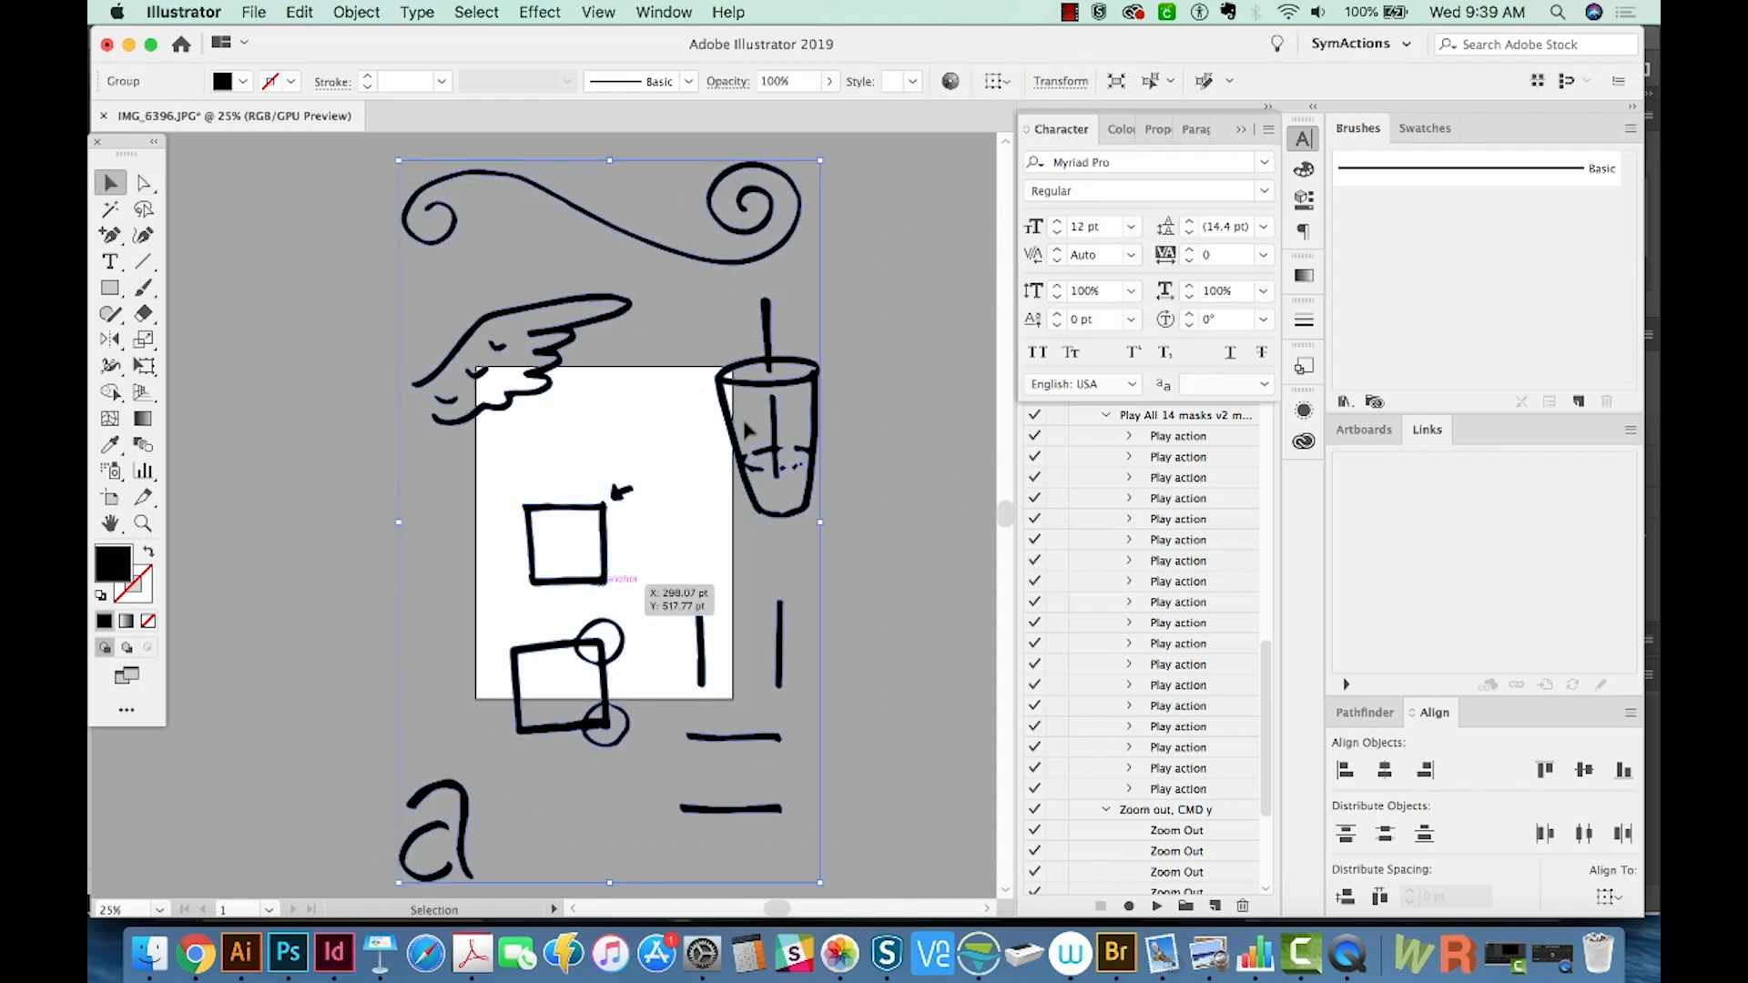
drag(820, 160, 695, 373)
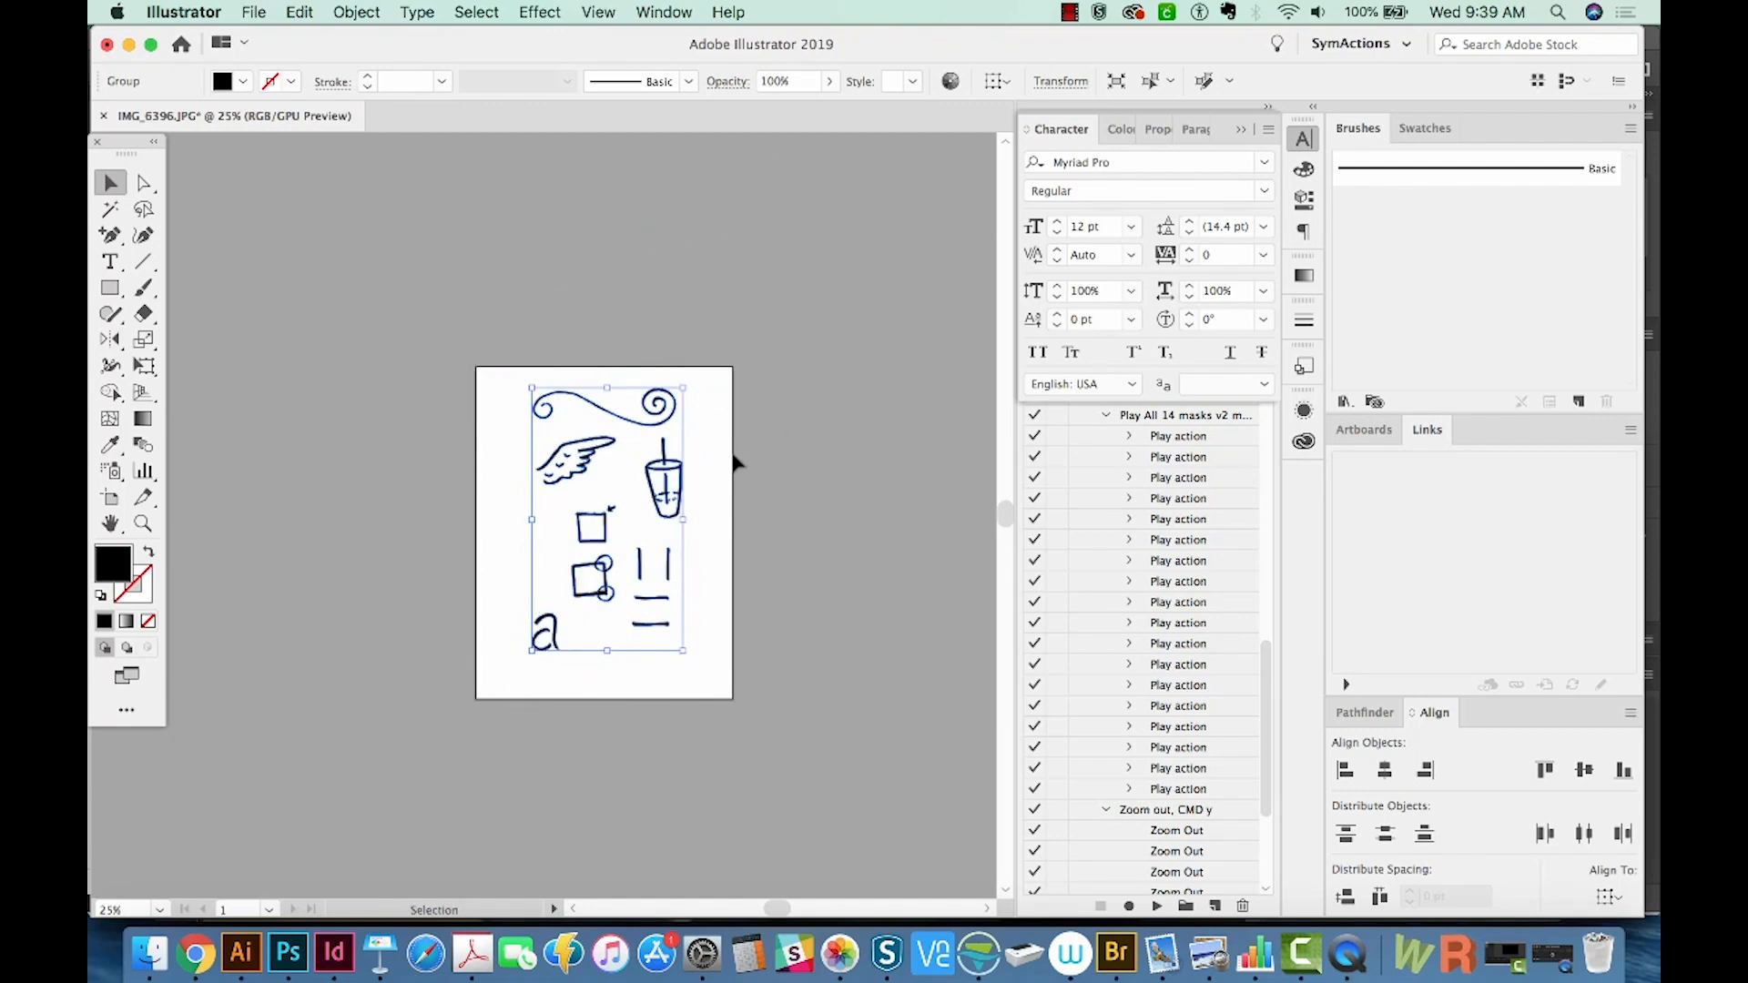
Deselect the traced drawings on the artboard
key(z)
drag(733, 372, 503, 703)
drag(464, 772, 536, 716)
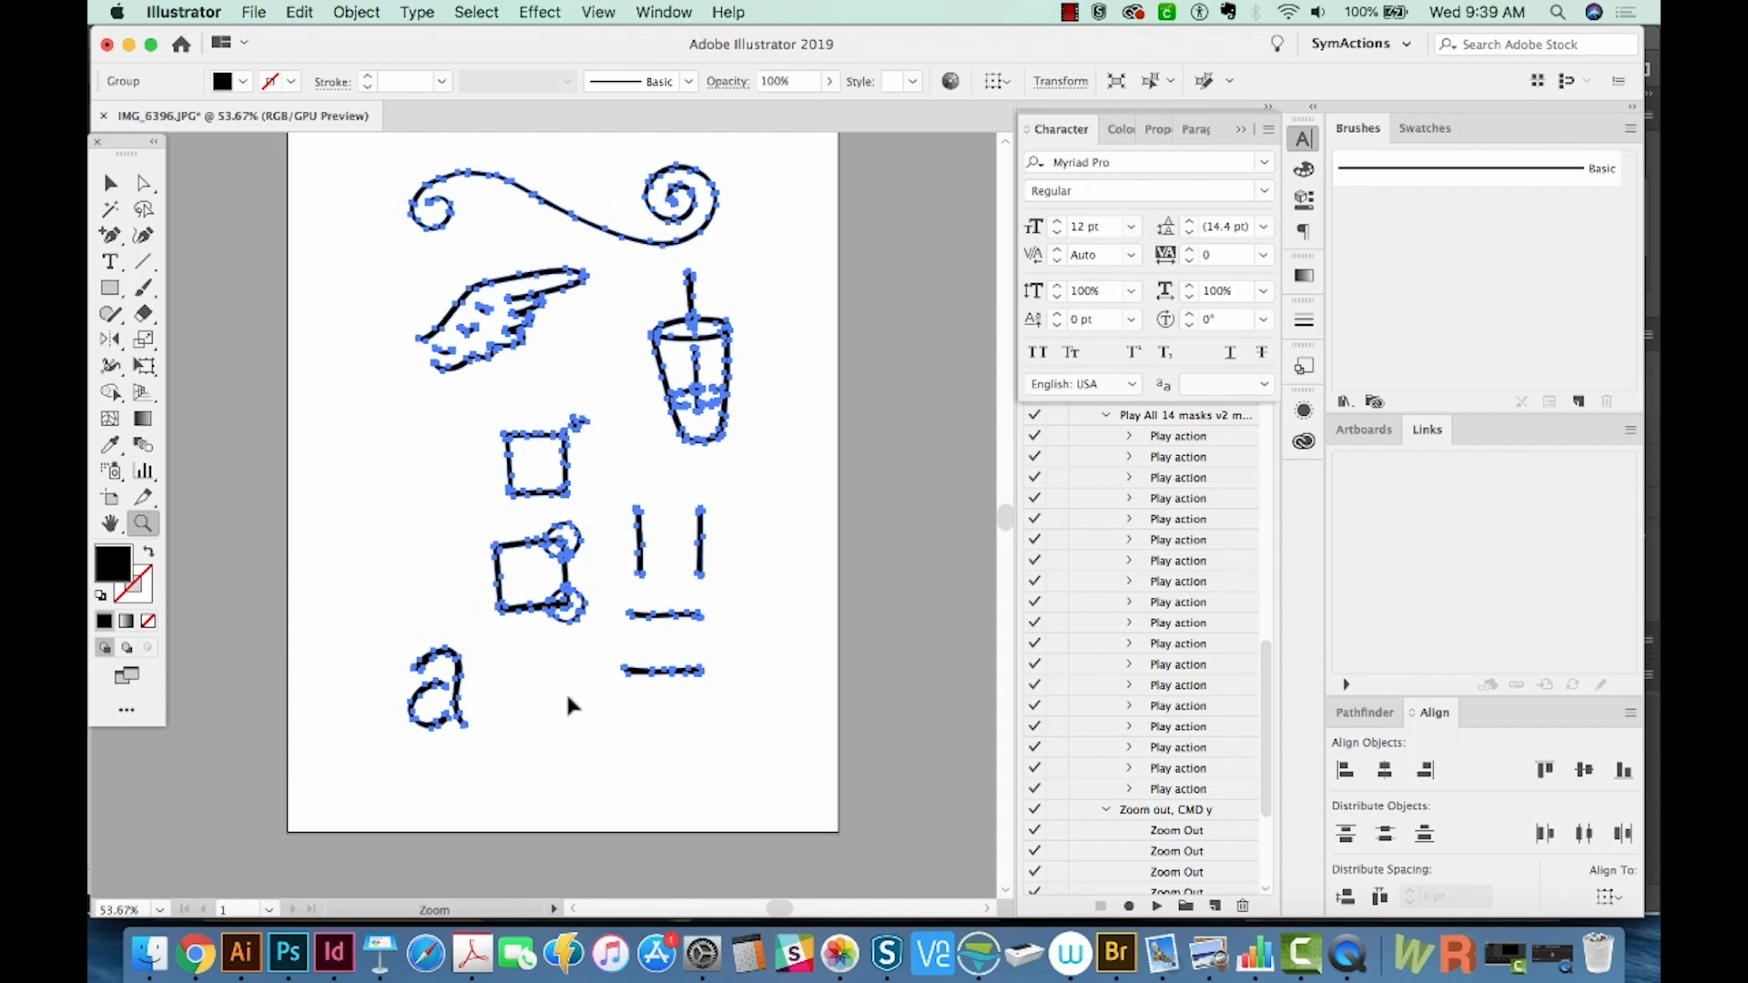
key(a)
click(577, 714)
key(v)
key(z)
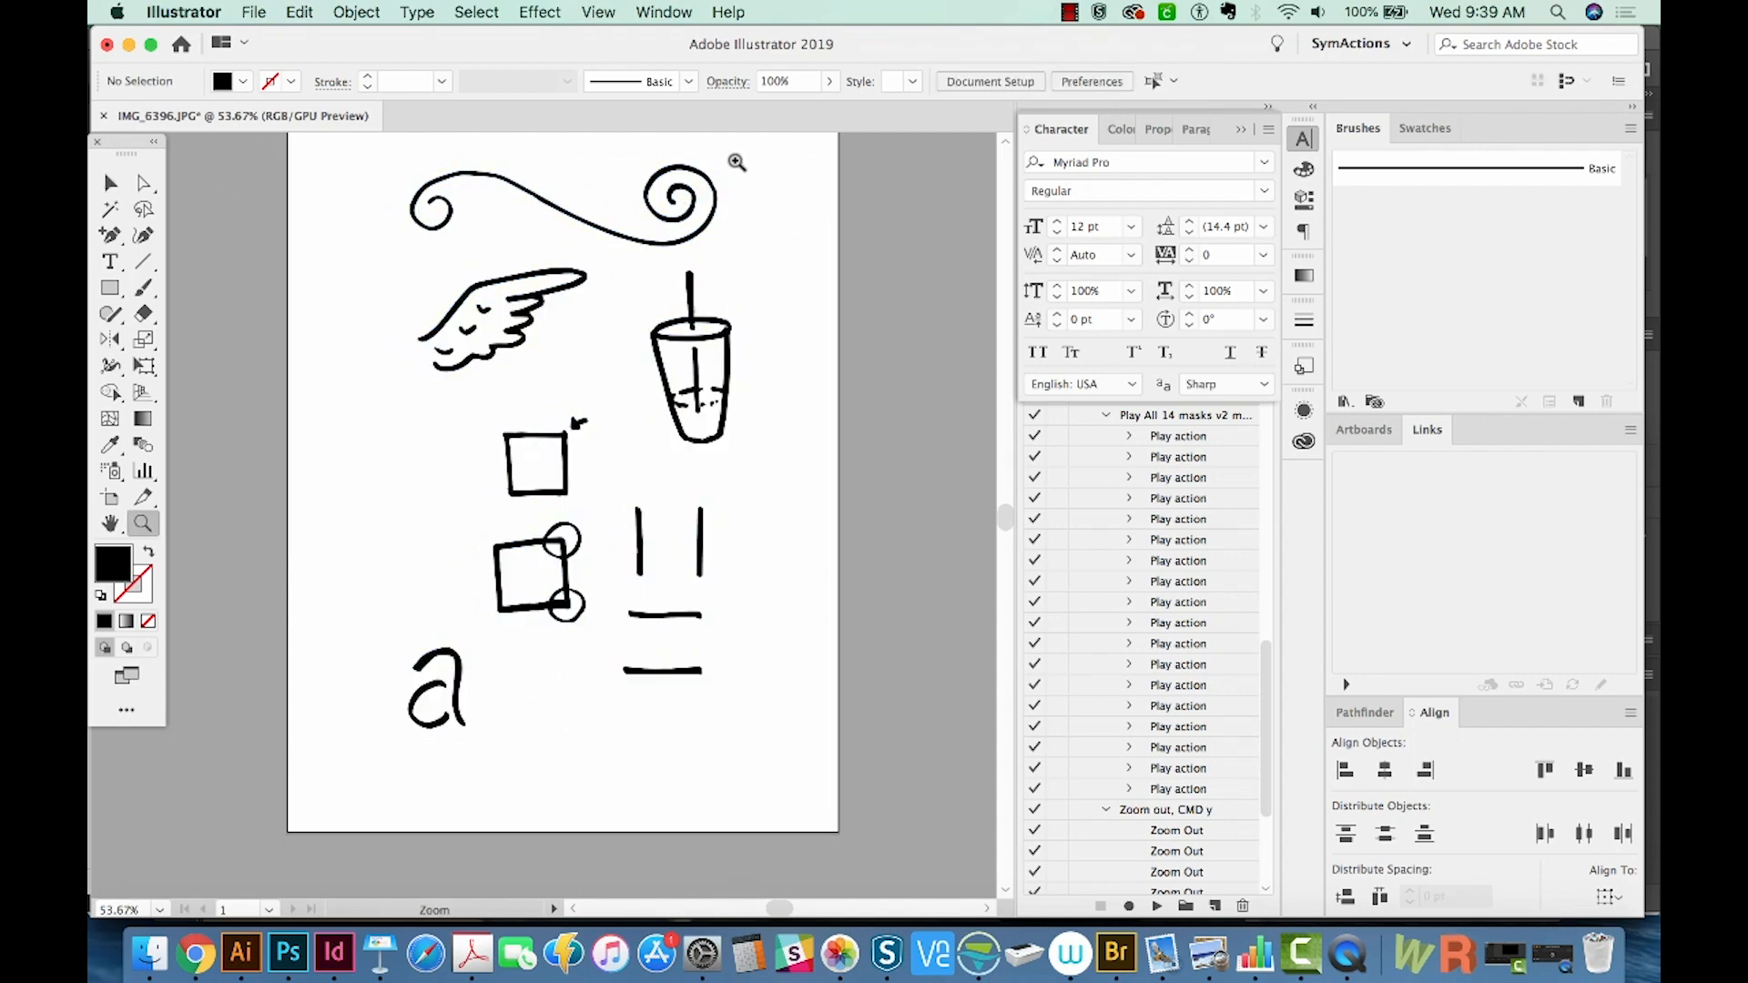
Select the swirl flourish at the top of the artboard and smooth its outline with the Smooth tool
drag(415, 282, 742, 138)
key(a)
click(568, 520)
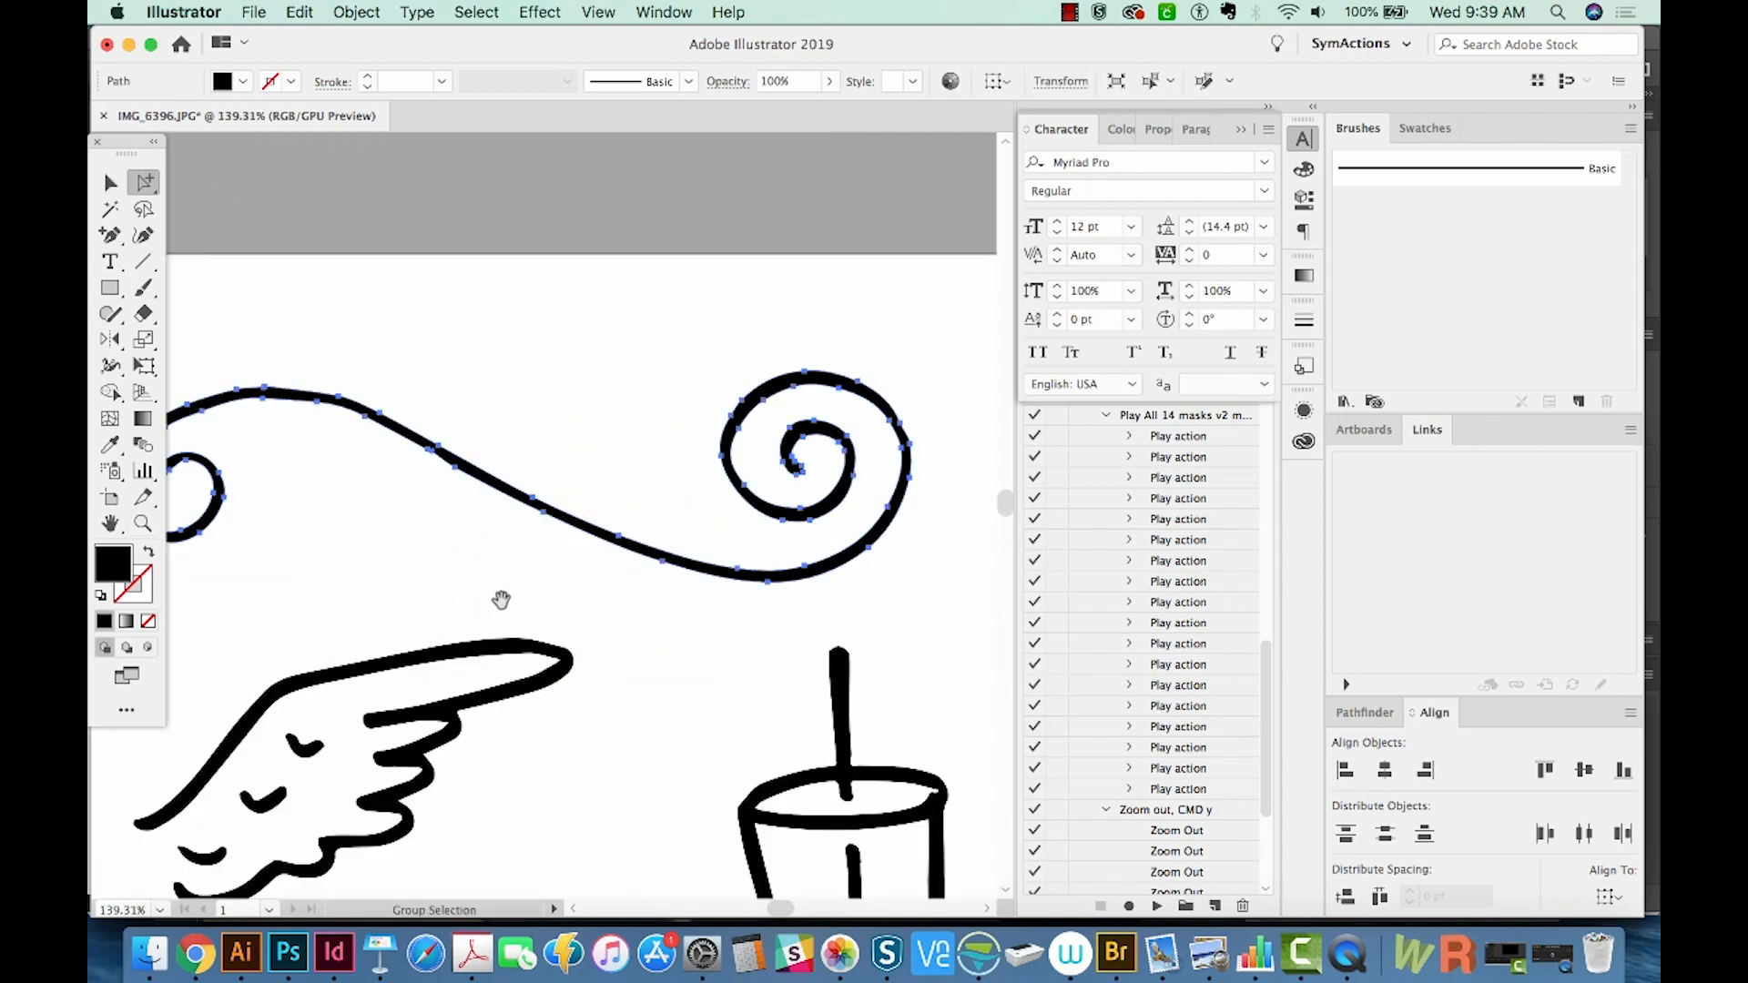
scroll(571, 520, left, 3)
scroll(572, 520, down, 1)
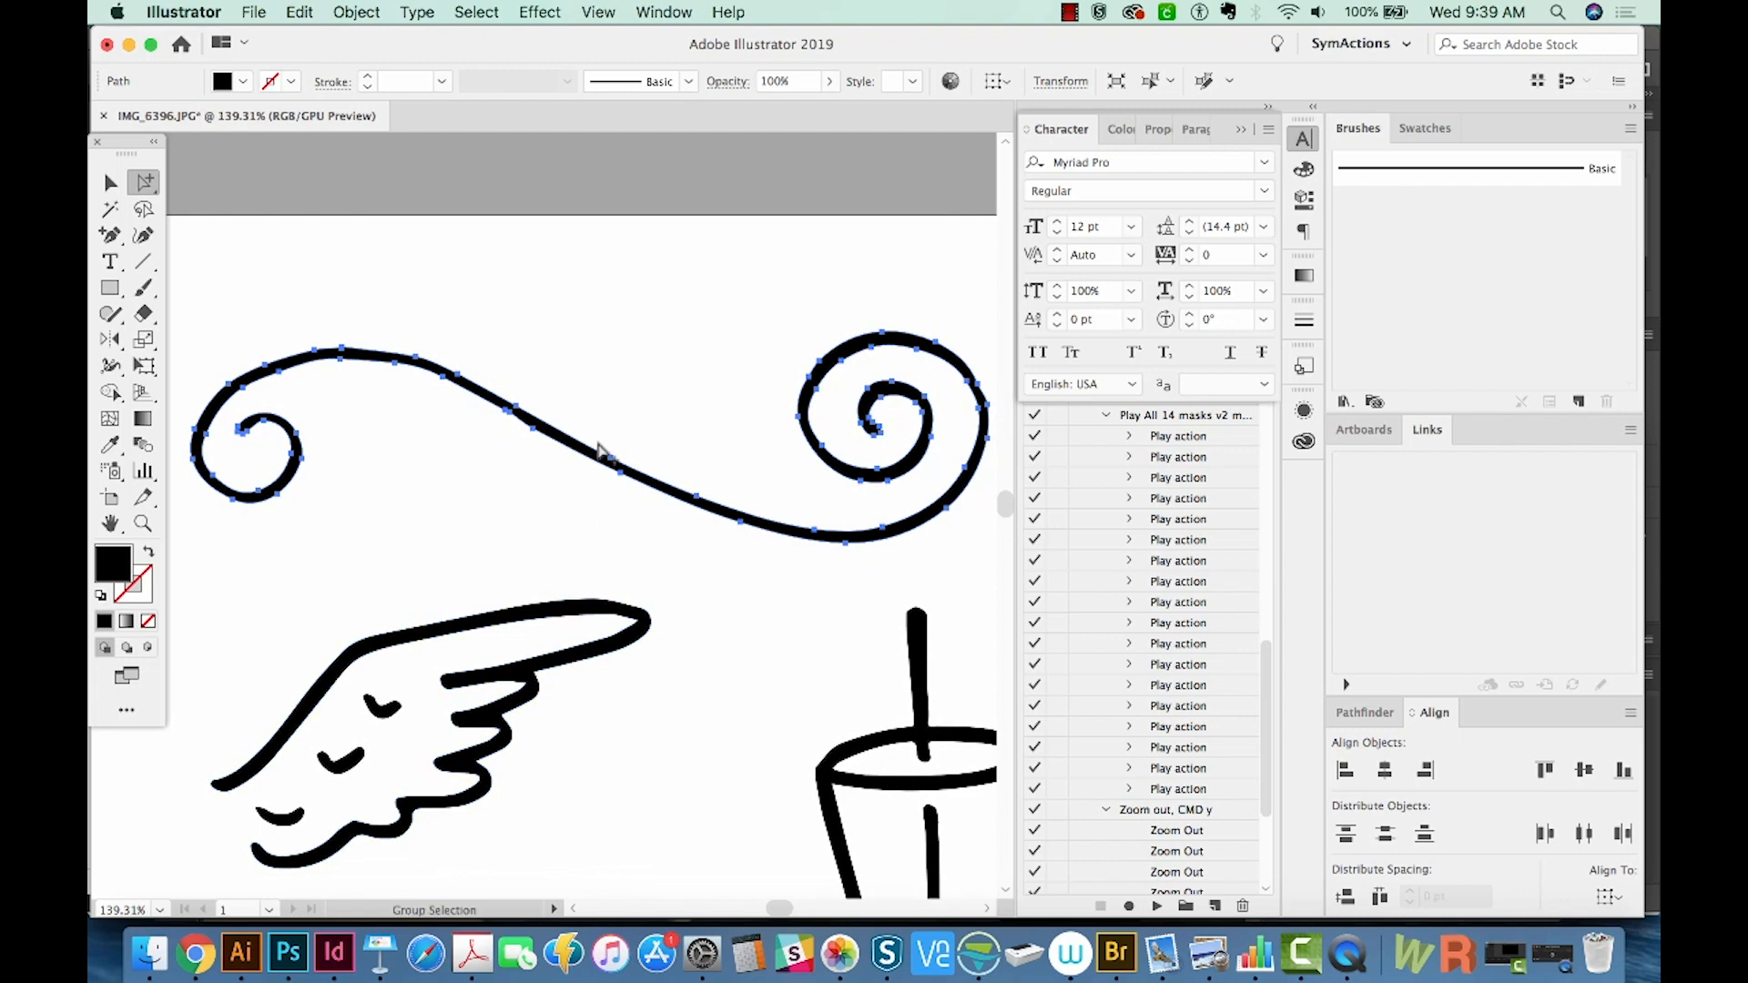
key(n)
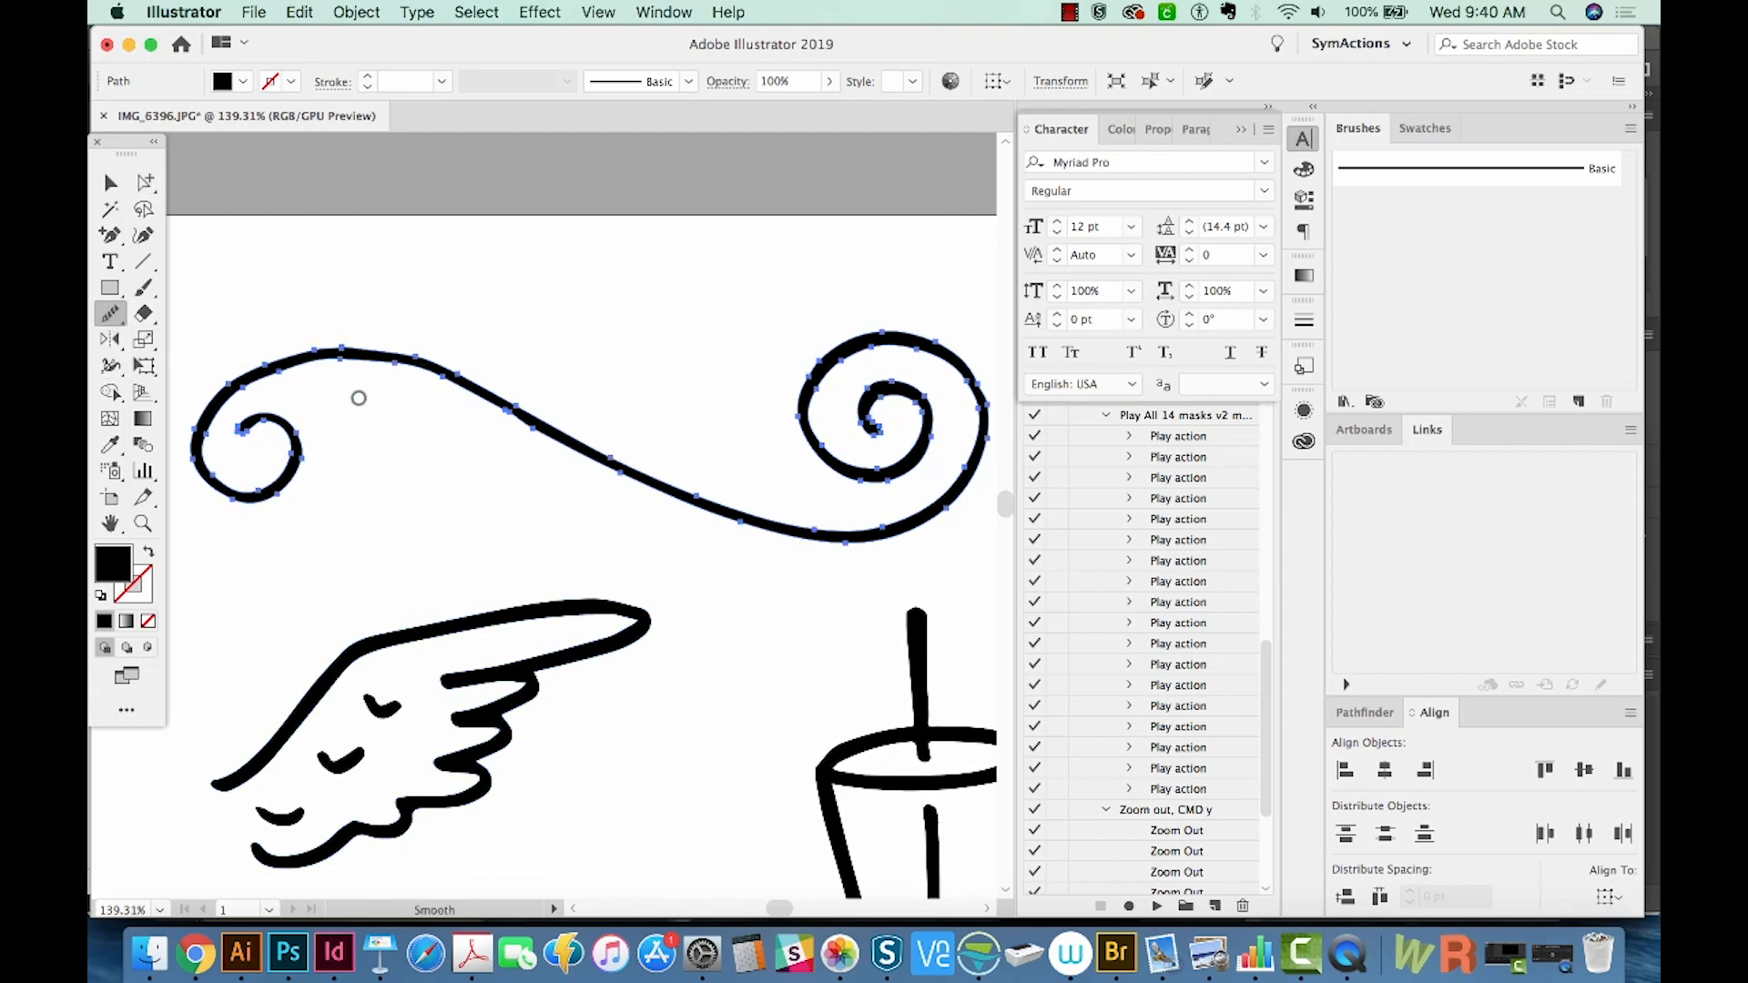
mouse_move(250, 391)
mouse_down()
mouse_move(373, 361)
mouse_move(427, 382)
mouse_move(381, 361)
mouse_move(676, 482)
mouse_move(519, 437)
mouse_move(715, 525)
mouse_move(888, 502)
mouse_move(966, 444)
mouse_move(965, 358)
mouse_up()
drag(995, 430, 978, 368)
mouse_move(879, 330)
mouse_down()
mouse_move(858, 364)
mouse_move(895, 445)
mouse_move(874, 449)
mouse_move(910, 451)
mouse_up()
Select the outline of the wing drawing for editing around its tip
drag(598, 655, 621, 372)
key(a)
click(621, 370)
key(z)
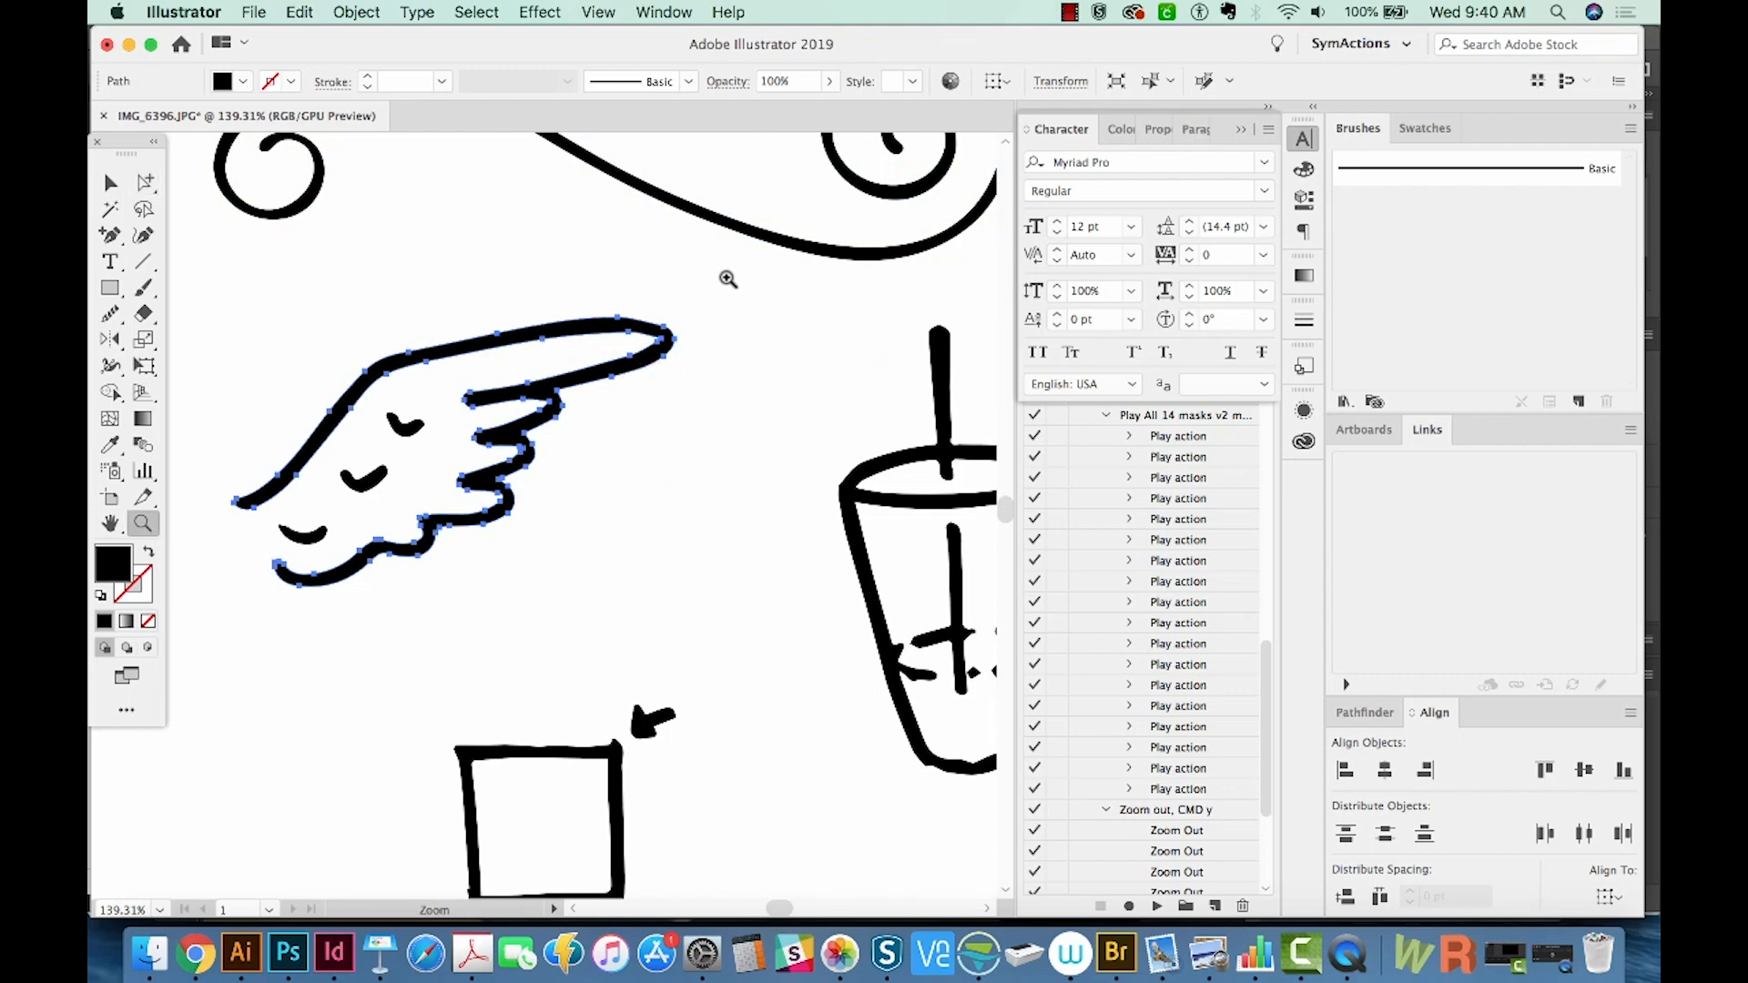
drag(749, 265, 591, 435)
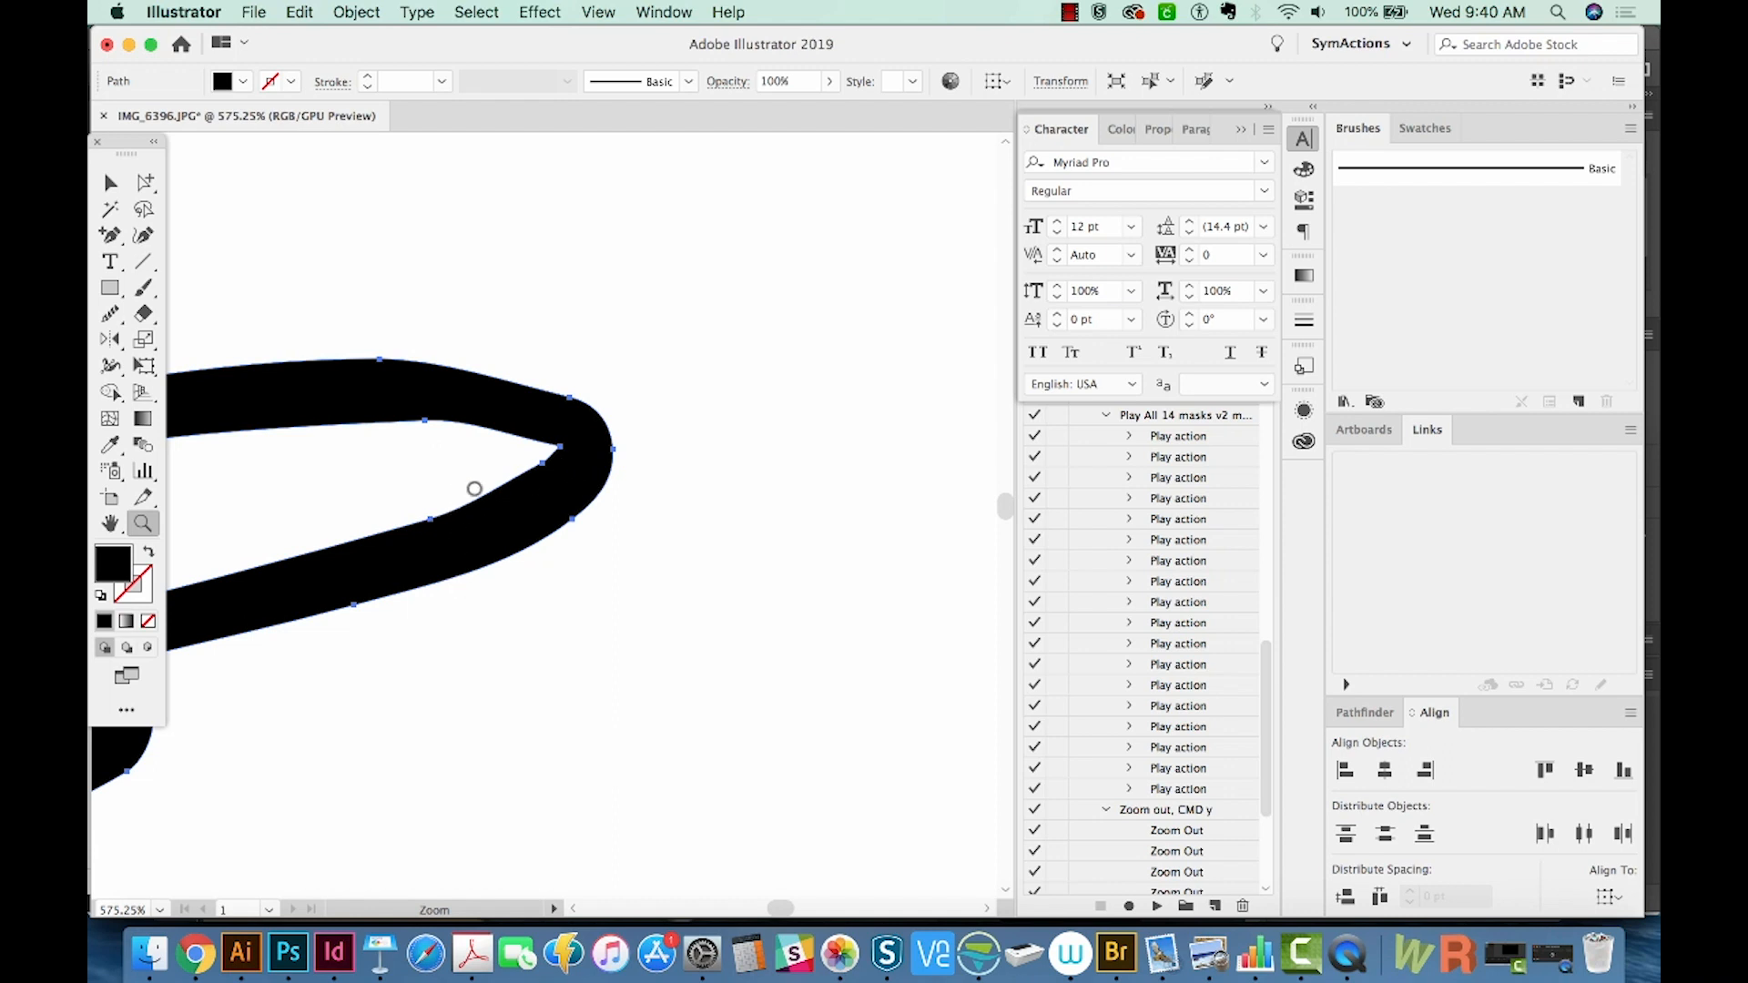
Try to smooth the sharp inner corner at the wing's tip, and undo the strokes
key(n)
drag(549, 445, 532, 463)
key(super+z)
key(super+z)
key(super+z)
key(super+z)
key(super+z)
key(super+z)
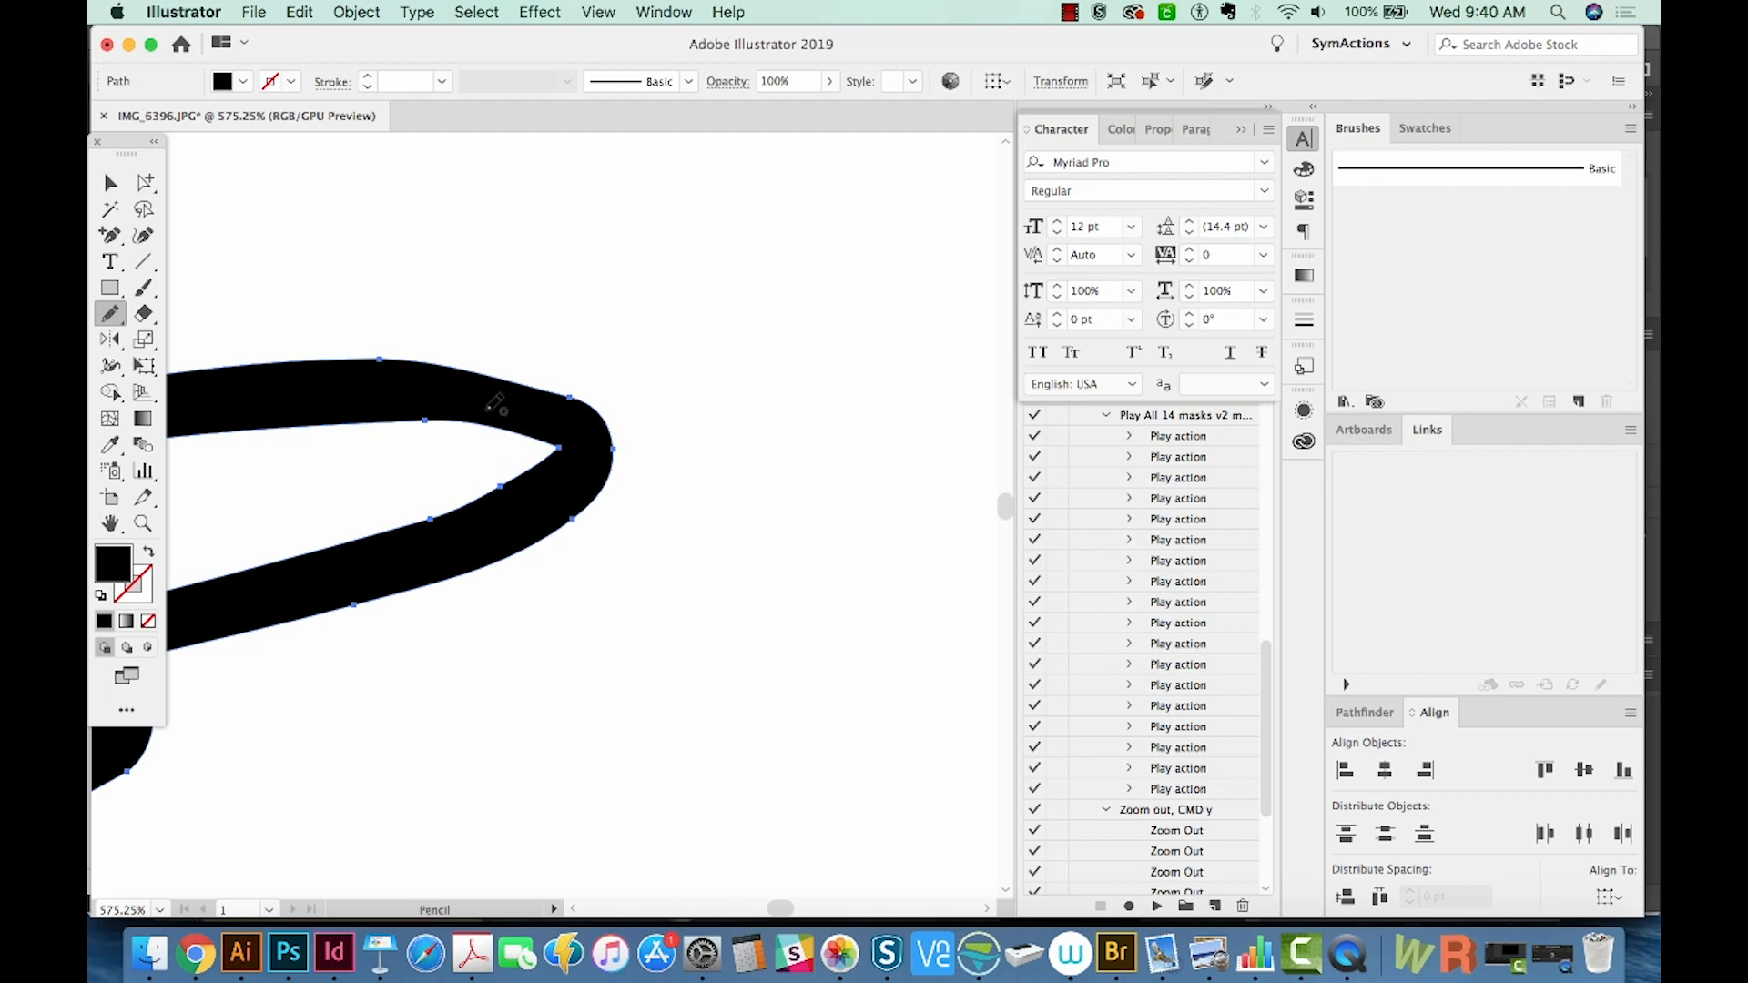
Redraw the sharp inner curve at the wing's tip and the corners between its feathers with the Pencil tool
key(n)
drag(500, 487, 496, 492)
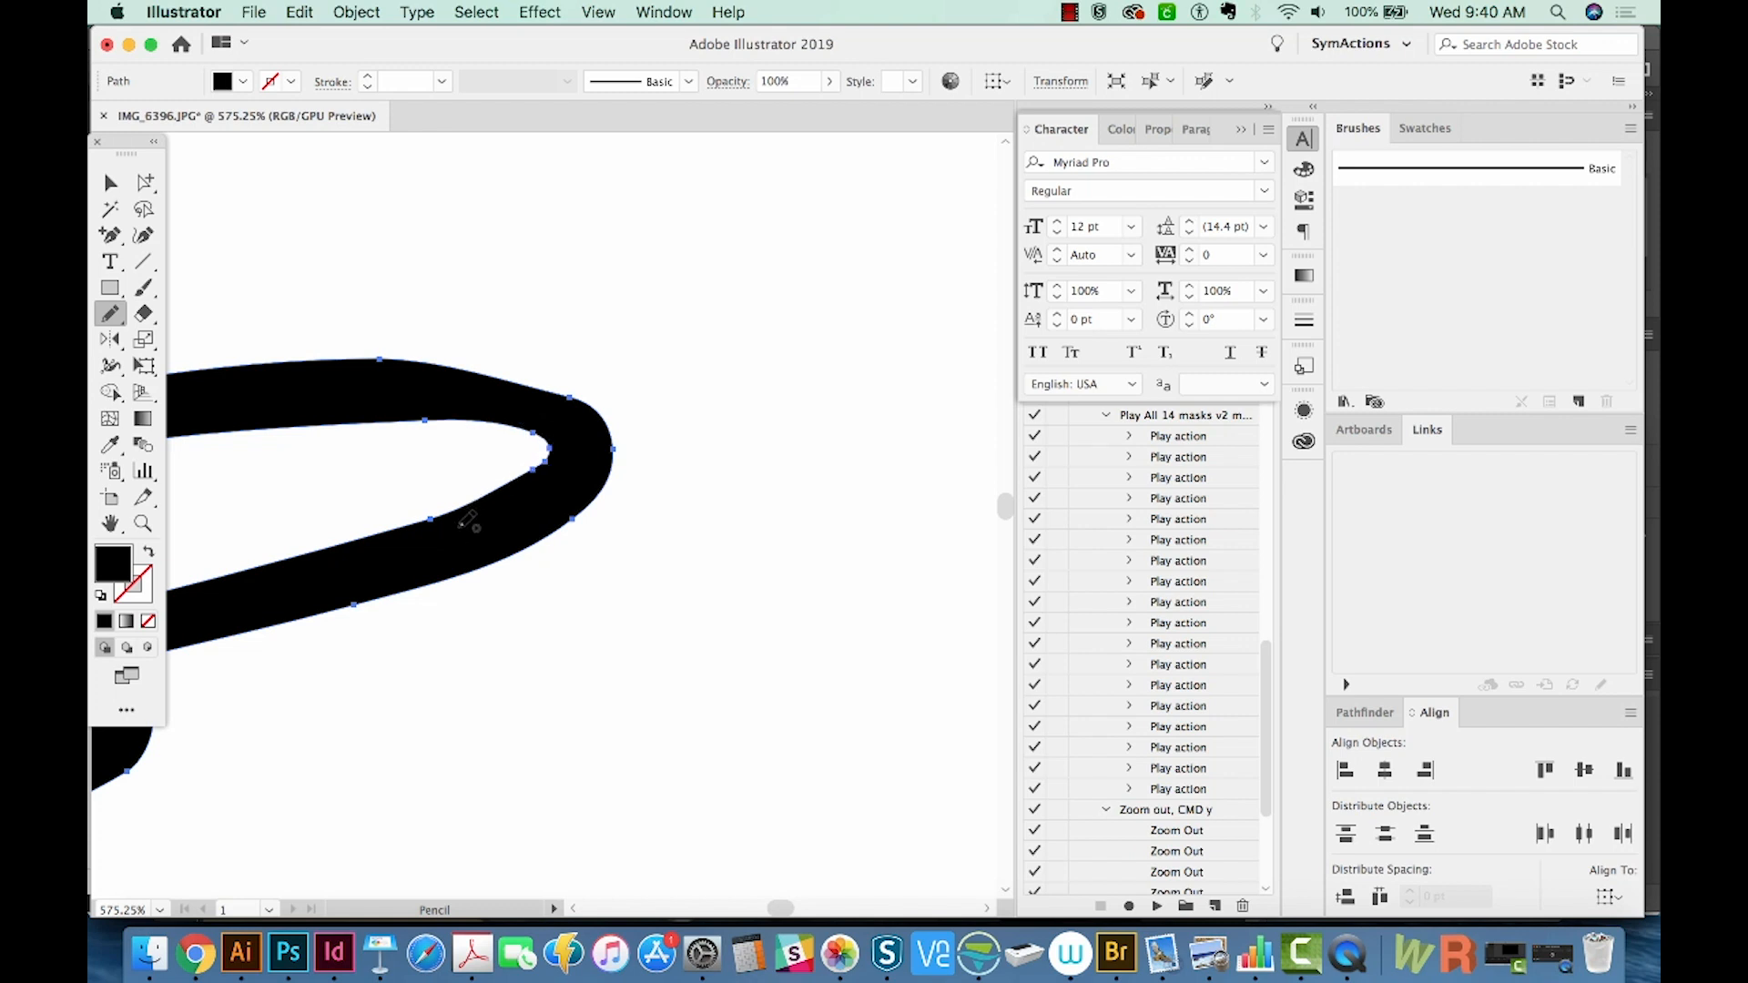
key(space)
mouse_move(367, 647)
mouse_down()
mouse_move(831, 498)
mouse_move(534, 741)
mouse_move(587, 614)
mouse_up()
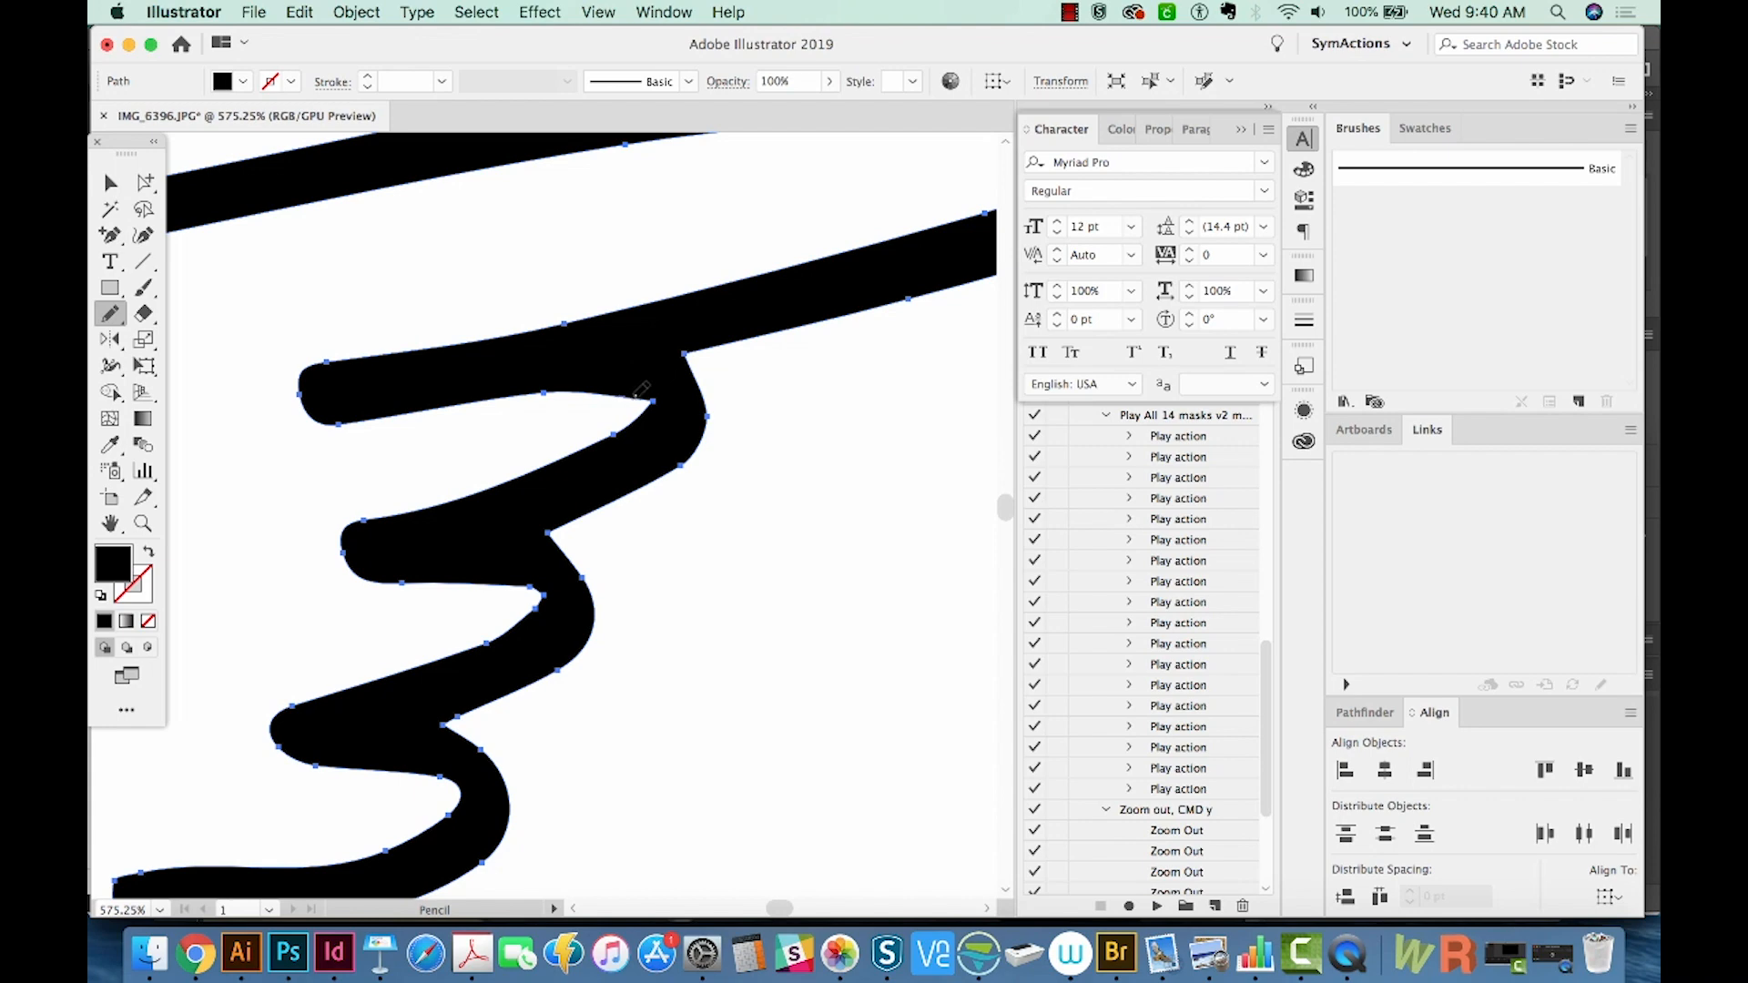
key(space)
mouse_move(458, 725)
mouse_down()
mouse_move(555, 546)
mouse_move(591, 552)
mouse_move(652, 507)
mouse_up()
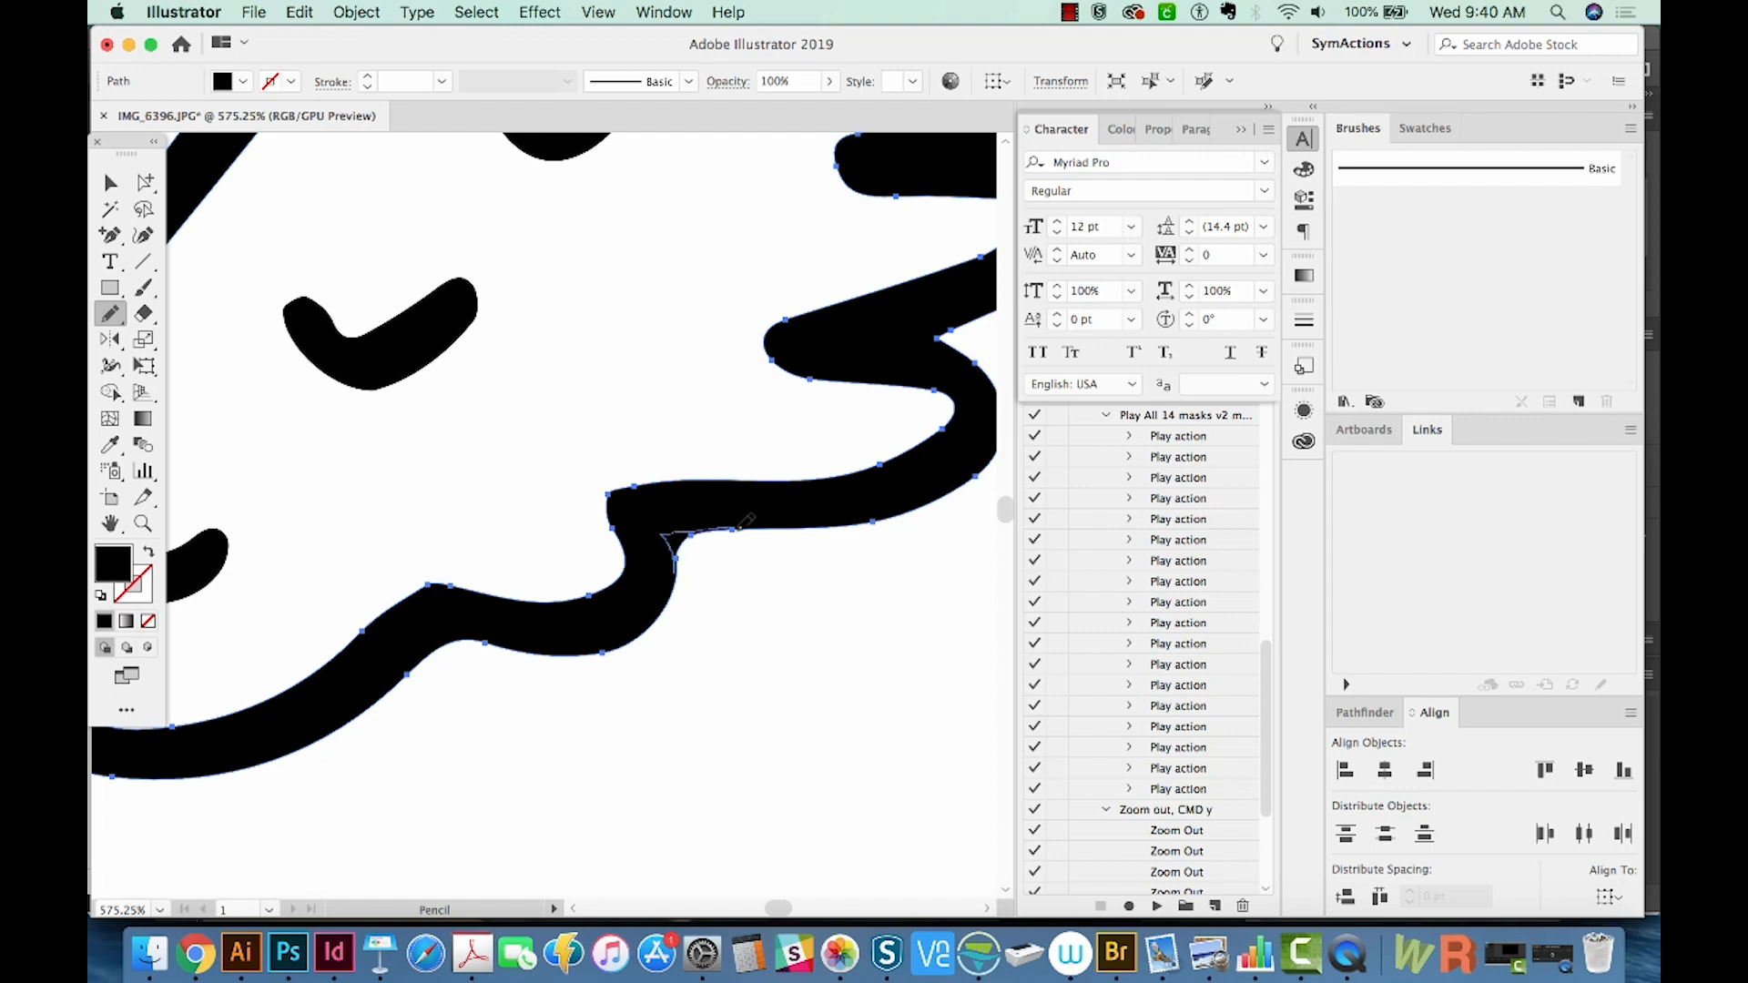
drag(759, 526, 825, 536)
drag(465, 669, 349, 699)
Examine the square with circled corners, selecting its inner outline with the Group Selection tool
key(super+1)
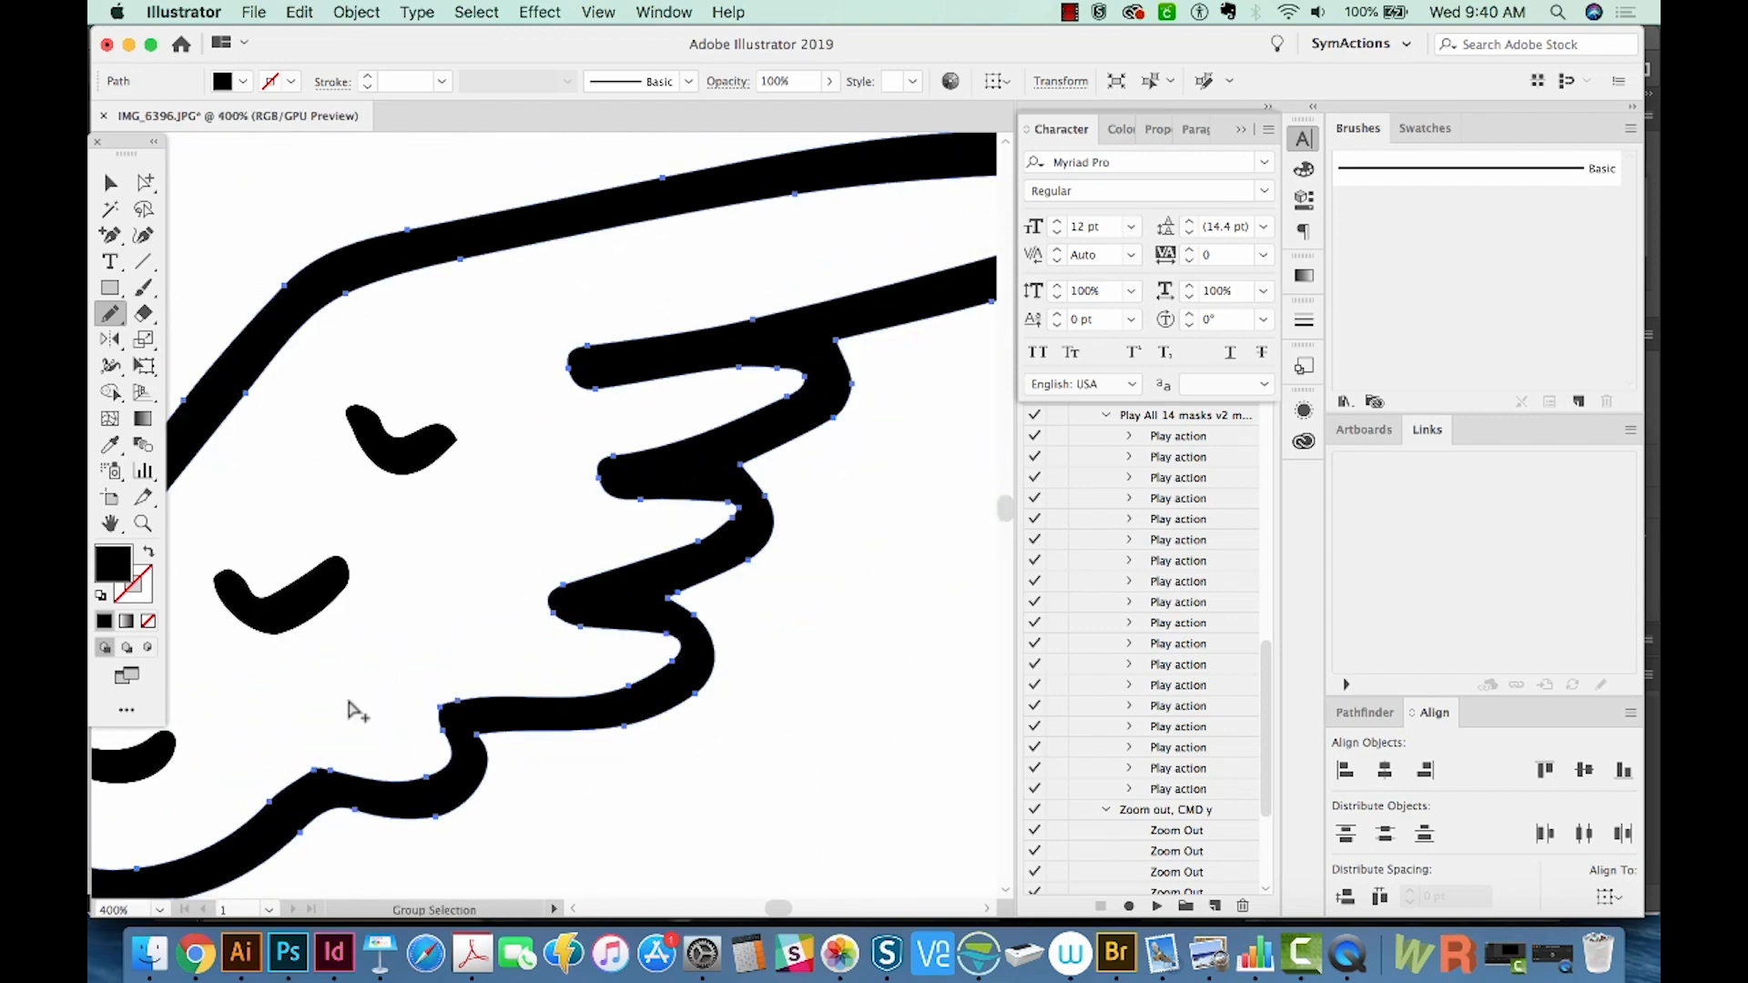
drag(677, 789, 592, 479)
key(z)
drag(644, 579, 595, 619)
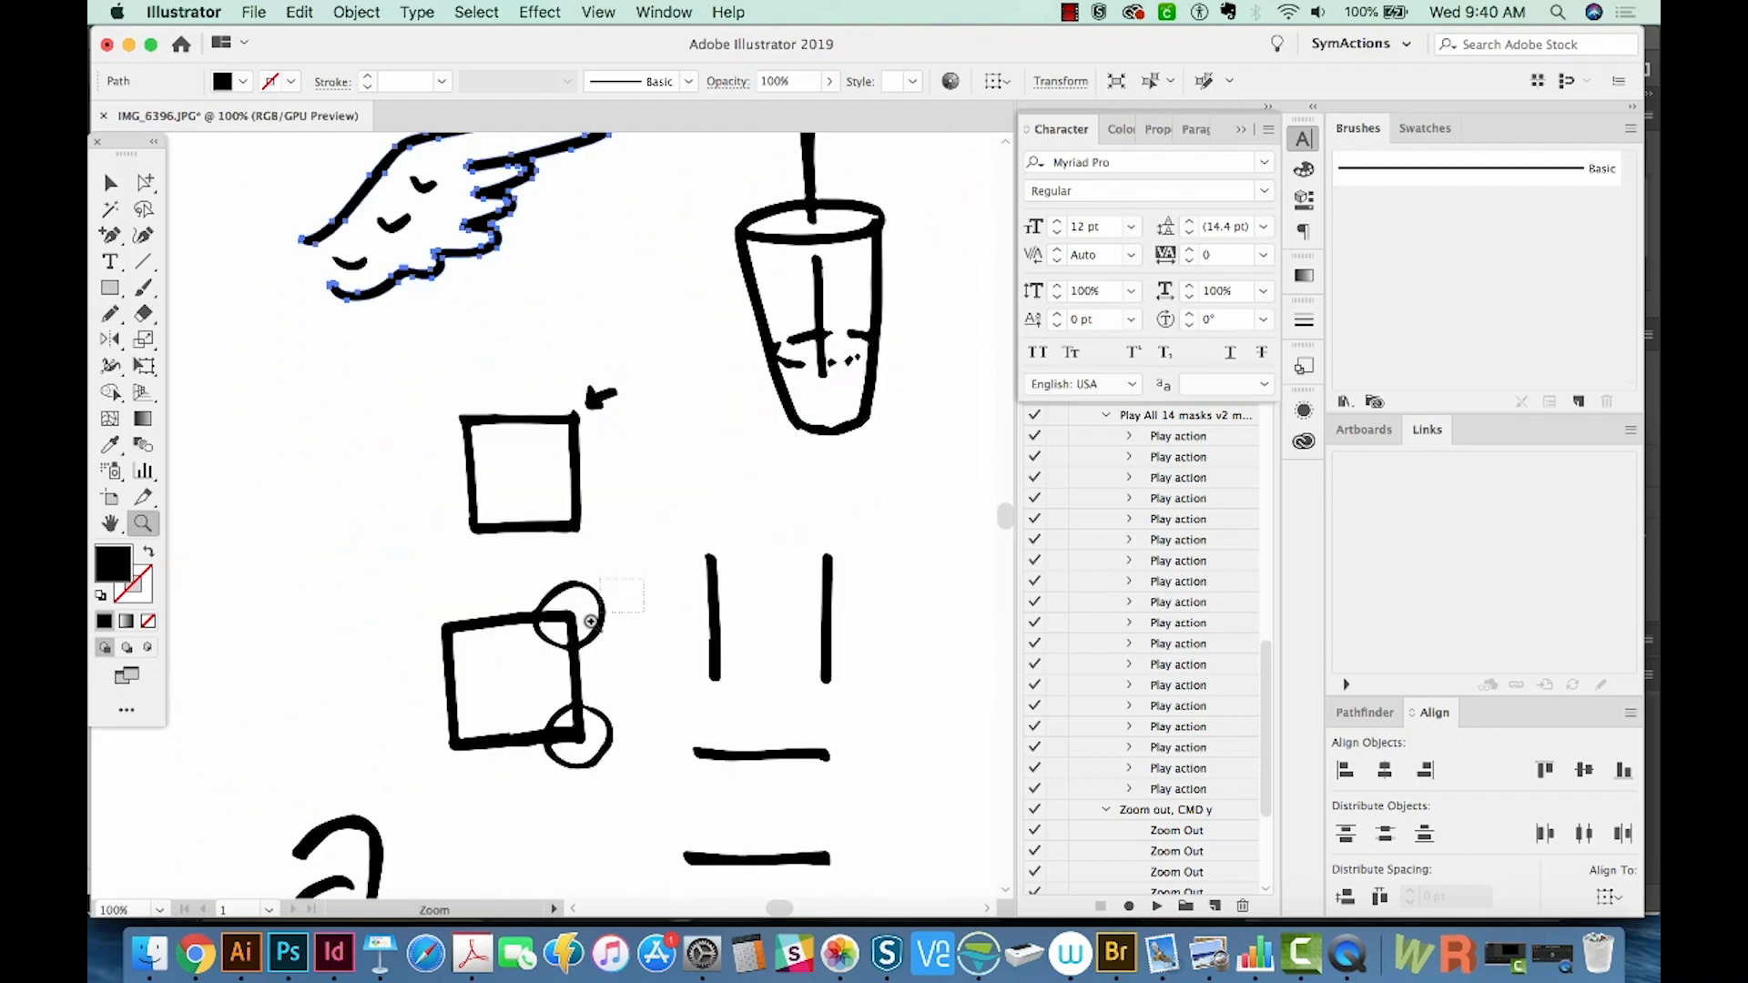
drag(390, 801, 385, 827)
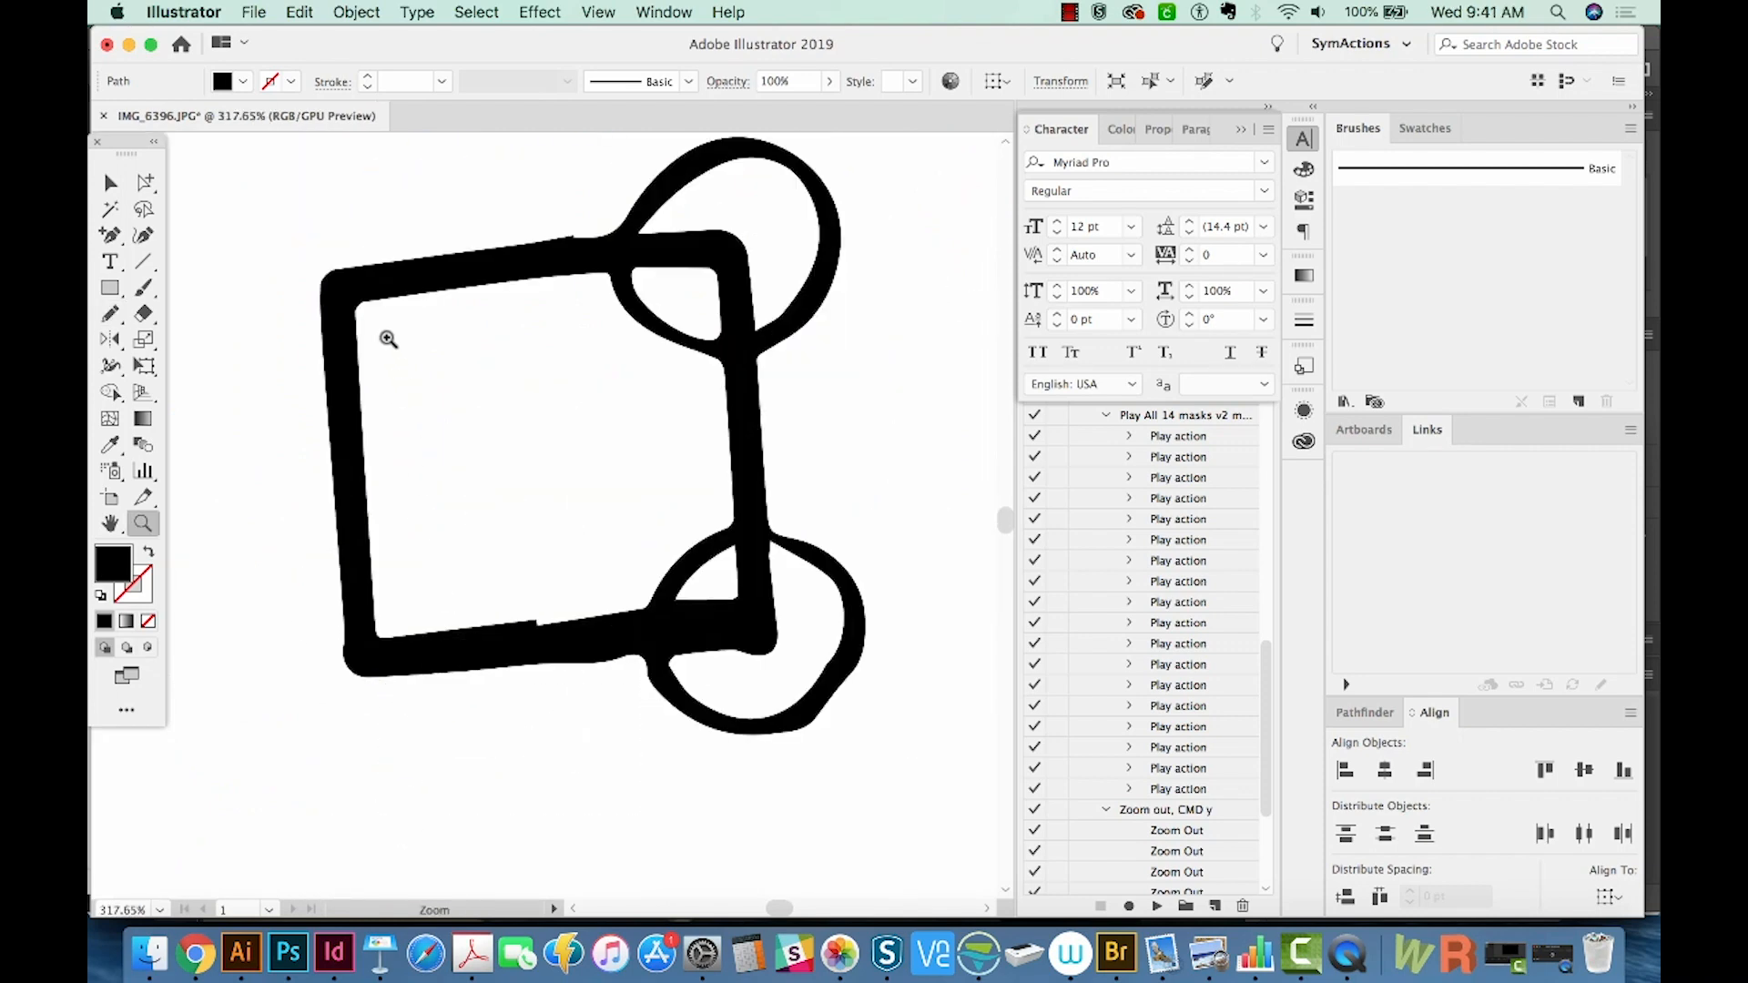
key(a)
click(363, 312)
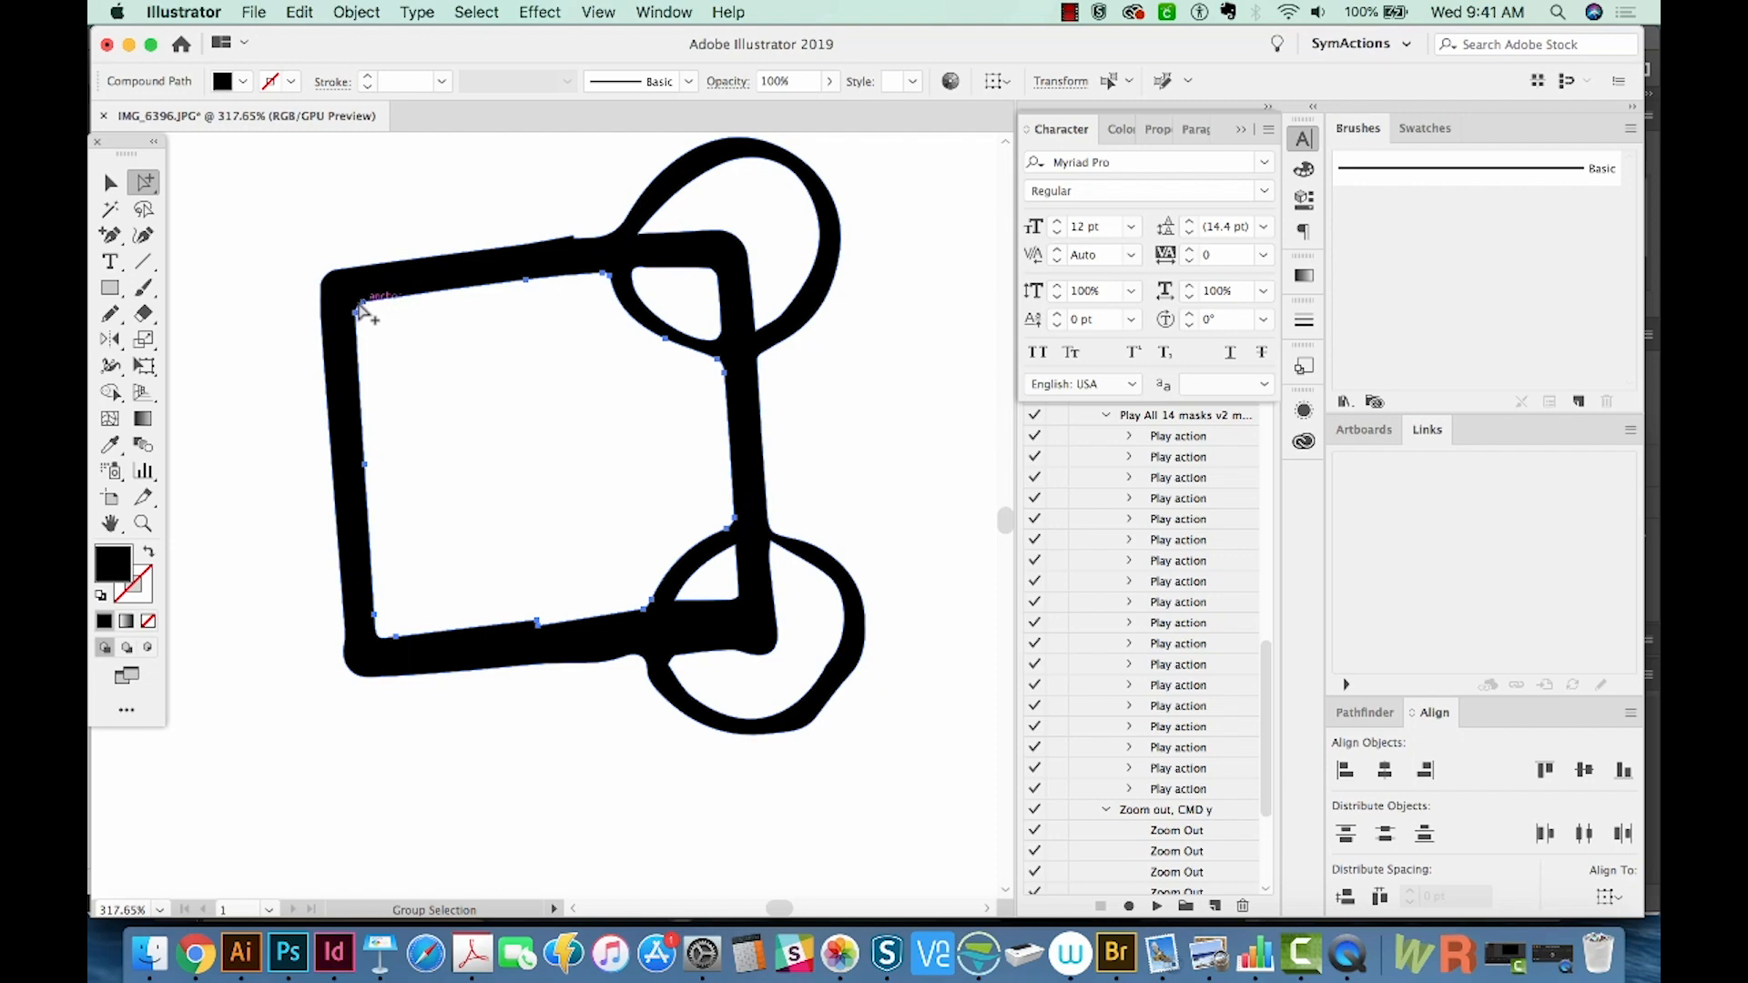
Move the loose line strokes with the Group Selection tool so two verticals meet the ends of one horizontal
mouse_move(885, 767)
mouse_down()
mouse_move(813, 743)
mouse_move(307, 851)
mouse_up()
mouse_move(601, 789)
mouse_down()
mouse_move(653, 630)
mouse_move(655, 546)
mouse_up()
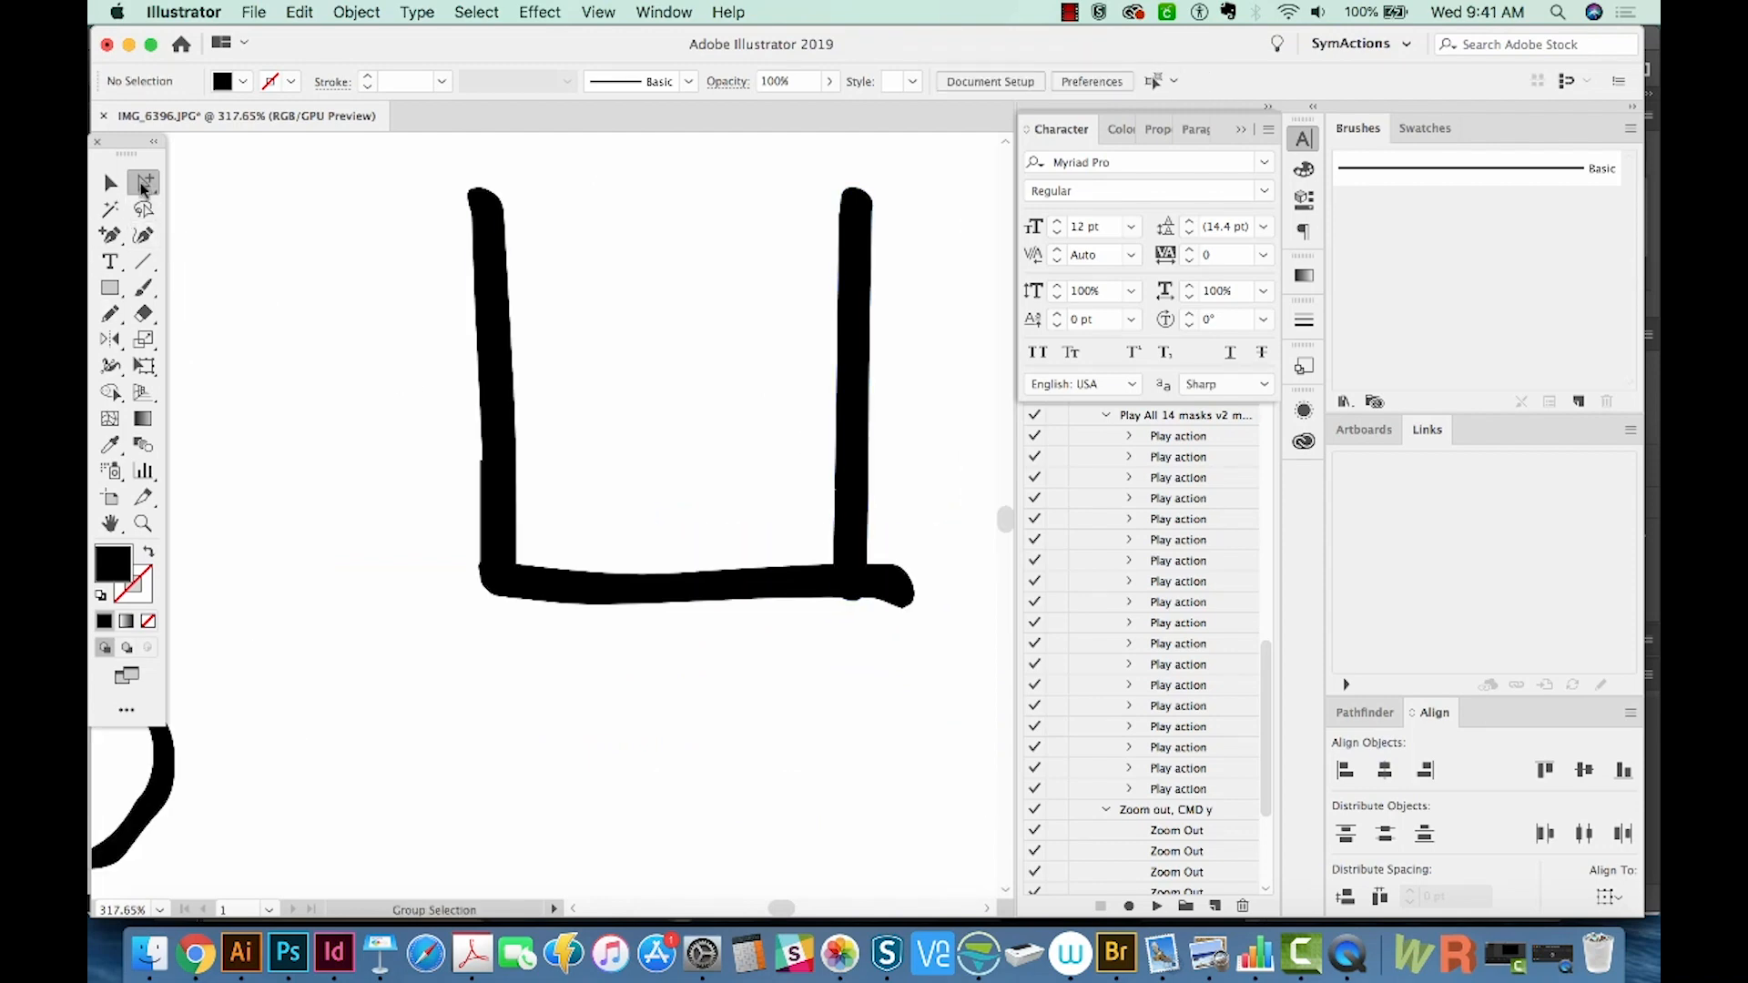
drag(137, 193, 208, 216)
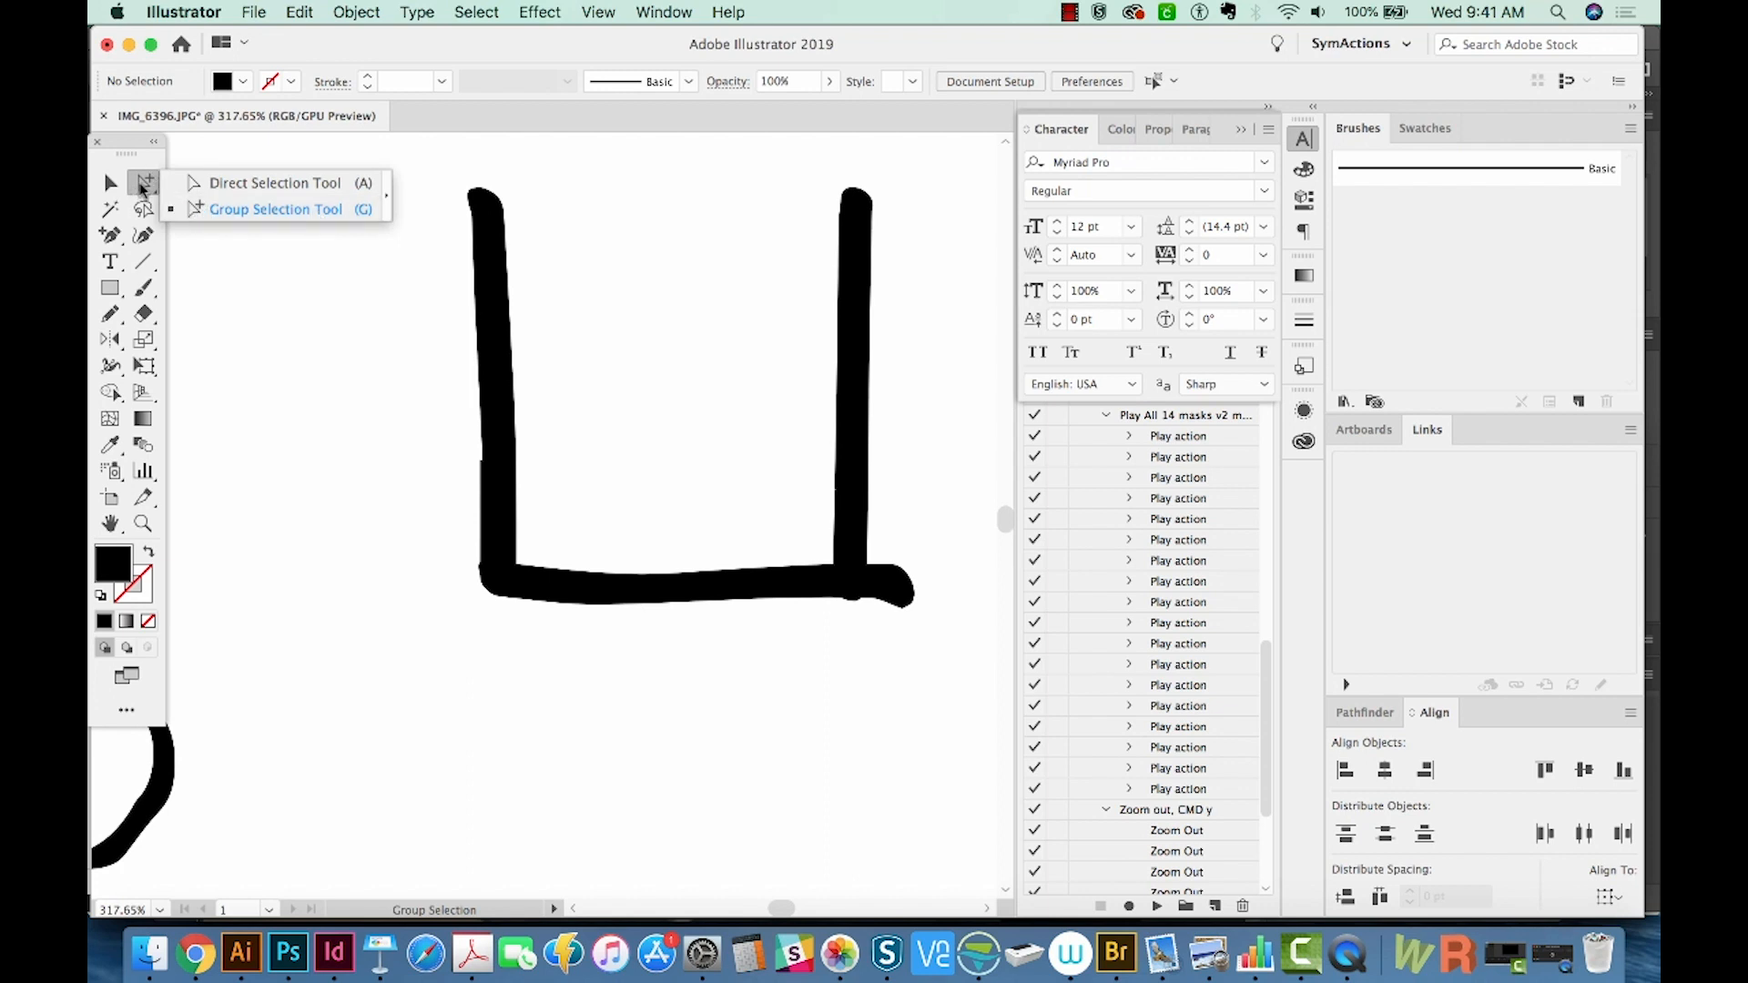
click(857, 408)
mouse_move(853, 480)
mouse_down()
mouse_move(870, 463)
mouse_move(903, 462)
mouse_move(896, 477)
mouse_up()
key(space)
drag(730, 590, 694, 771)
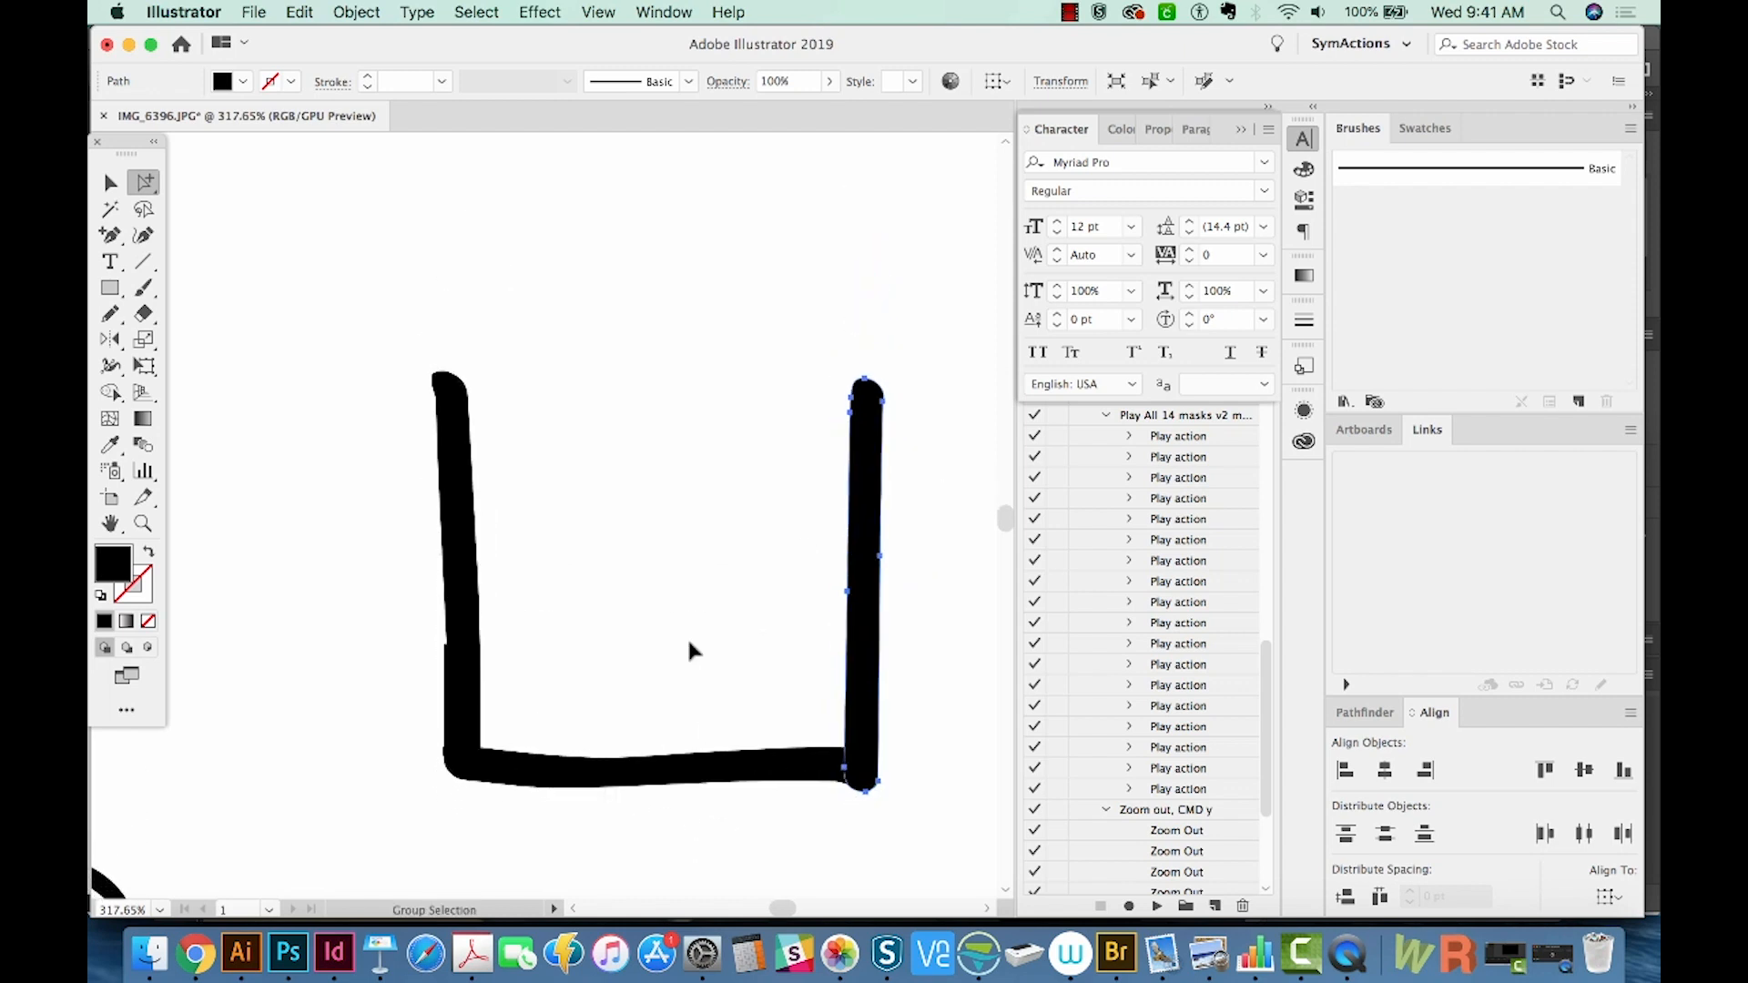
Move the remaining horizontal stroke onto the upper ends of the two verticals to close the square, and check its corner
key(super+minus)
key(super+minus)
key(super+minus)
mouse_move(428, 854)
mouse_down()
mouse_move(471, 386)
mouse_move(460, 418)
mouse_up()
click(623, 450)
key(z)
drag(597, 377, 534, 477)
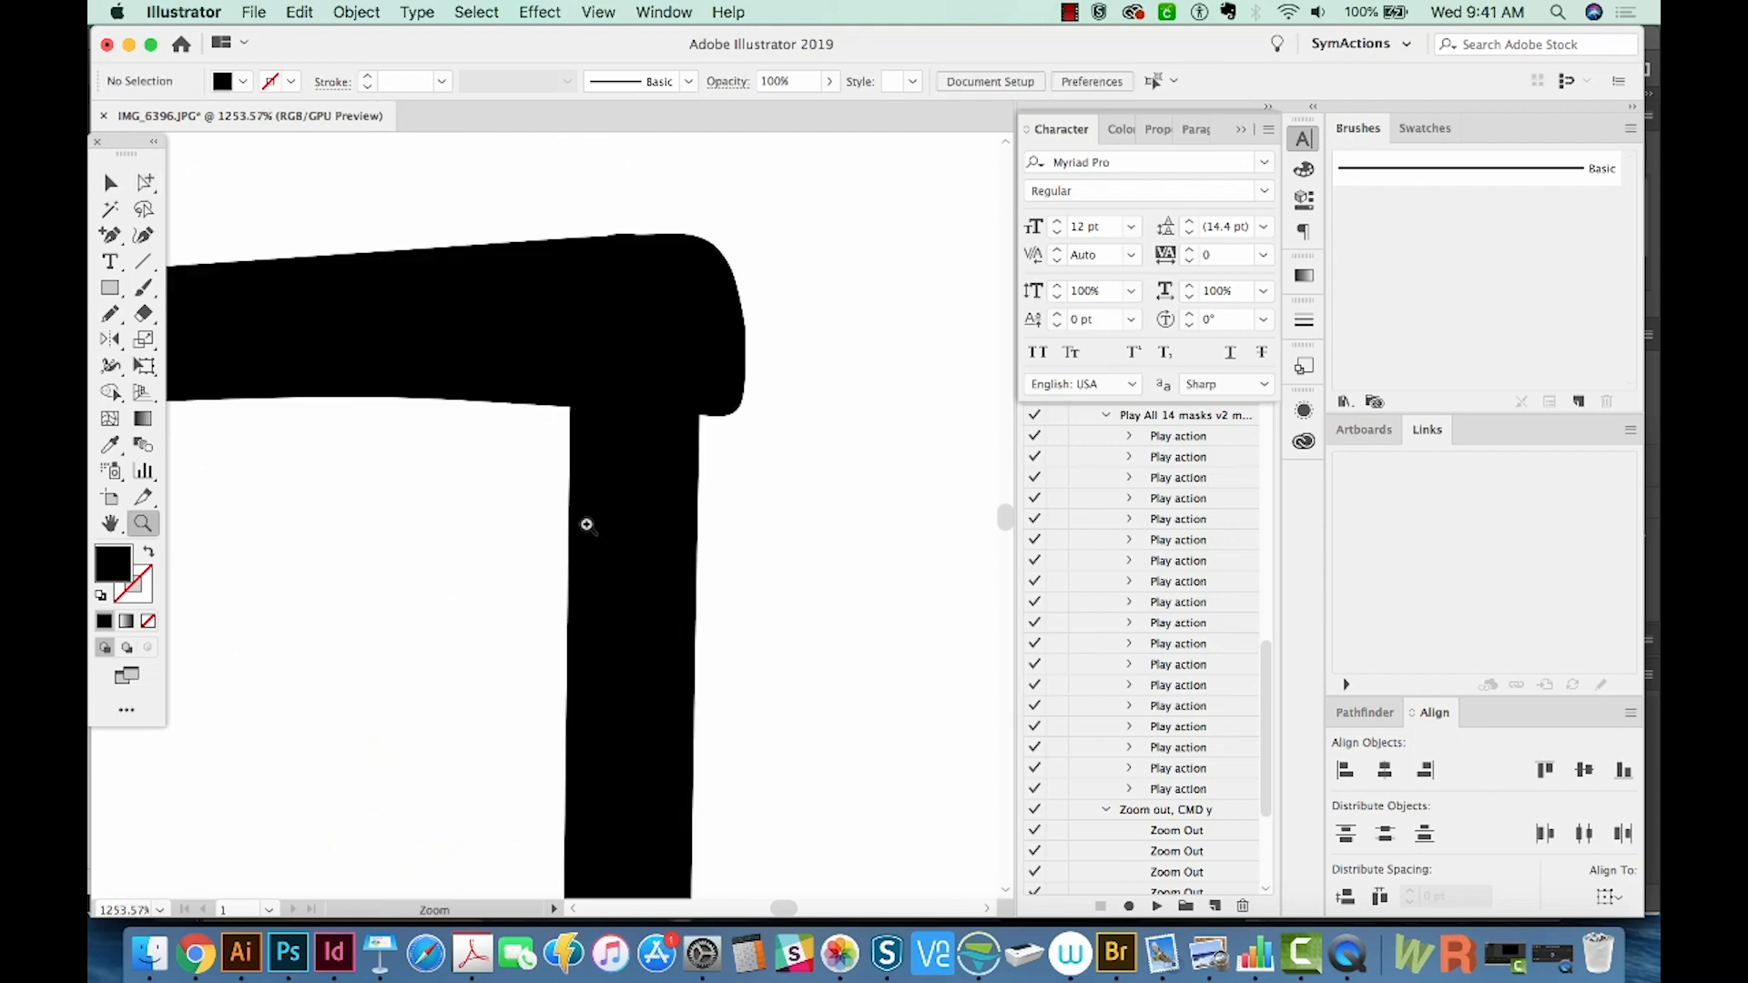
key(super+y)
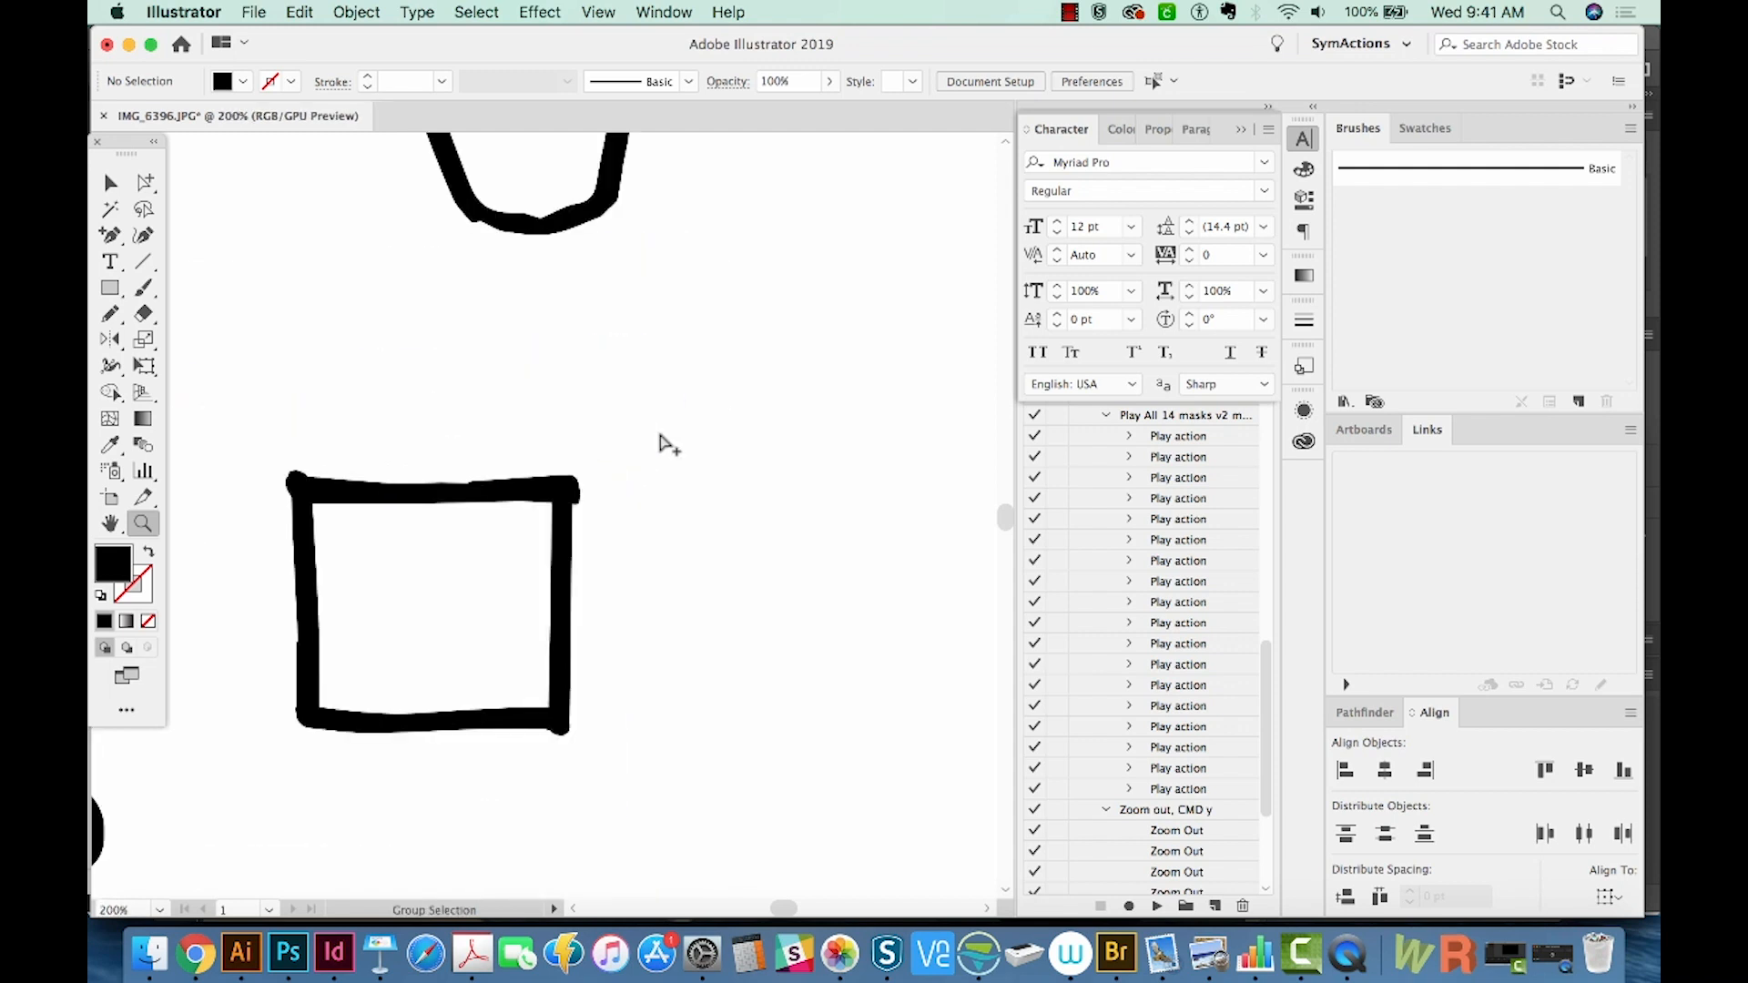
Move and widen the bowl of the letter a so that both of its ends meet the stem
key(space)
drag(392, 713, 801, 509)
drag(539, 528, 368, 735)
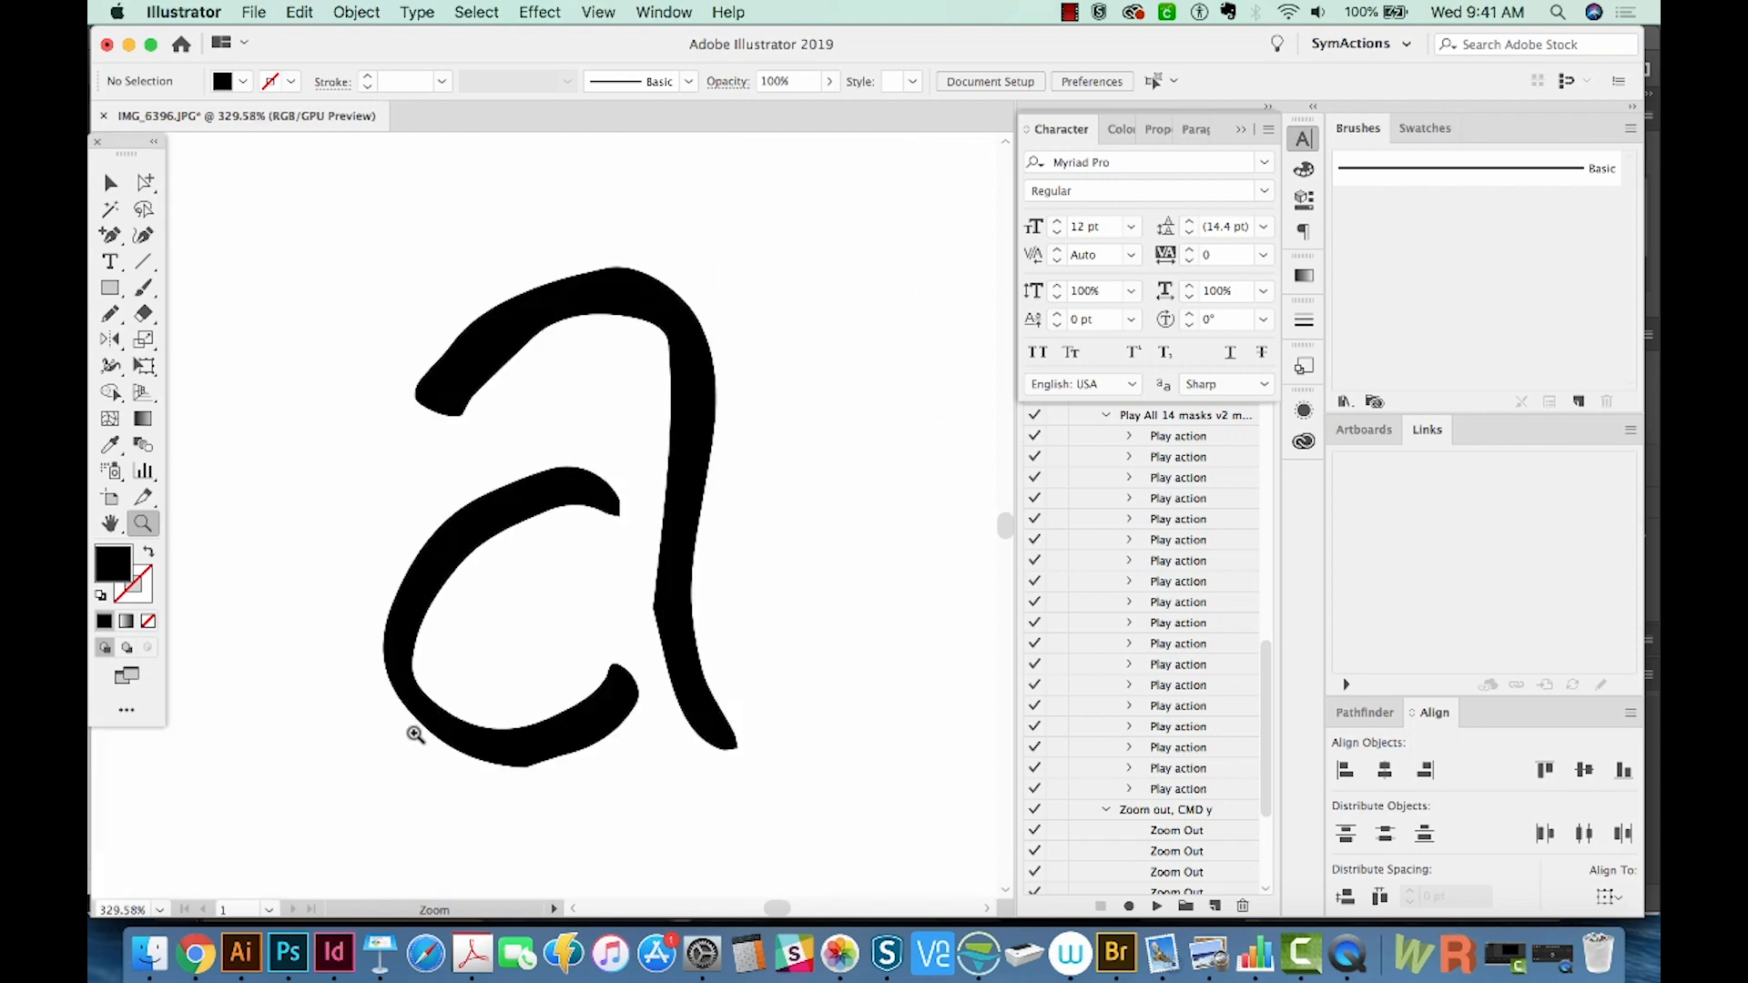
key(v)
click(506, 525)
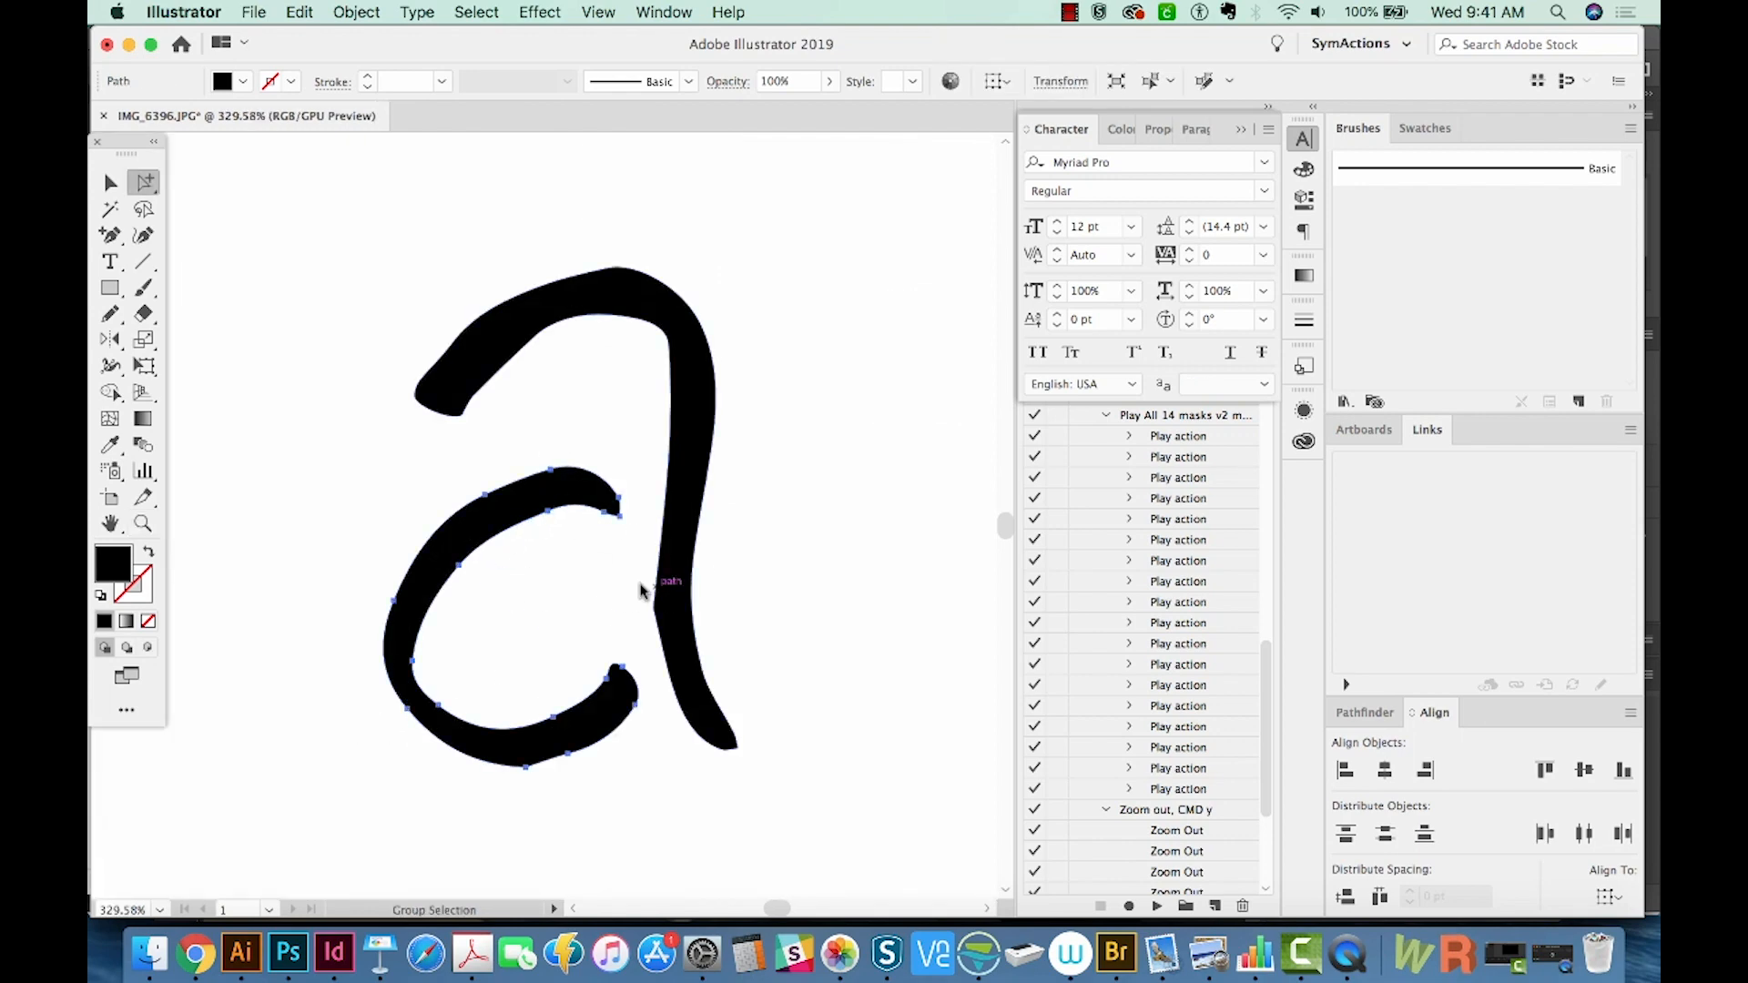
drag(638, 619, 699, 615)
drag(532, 792, 453, 812)
drag(306, 637, 318, 639)
key(super+shift+a)
drag(318, 641, 404, 637)
Smooth the outer and inner edges of the letter a's bowl with the Smooth tool
key(a)
click(671, 714)
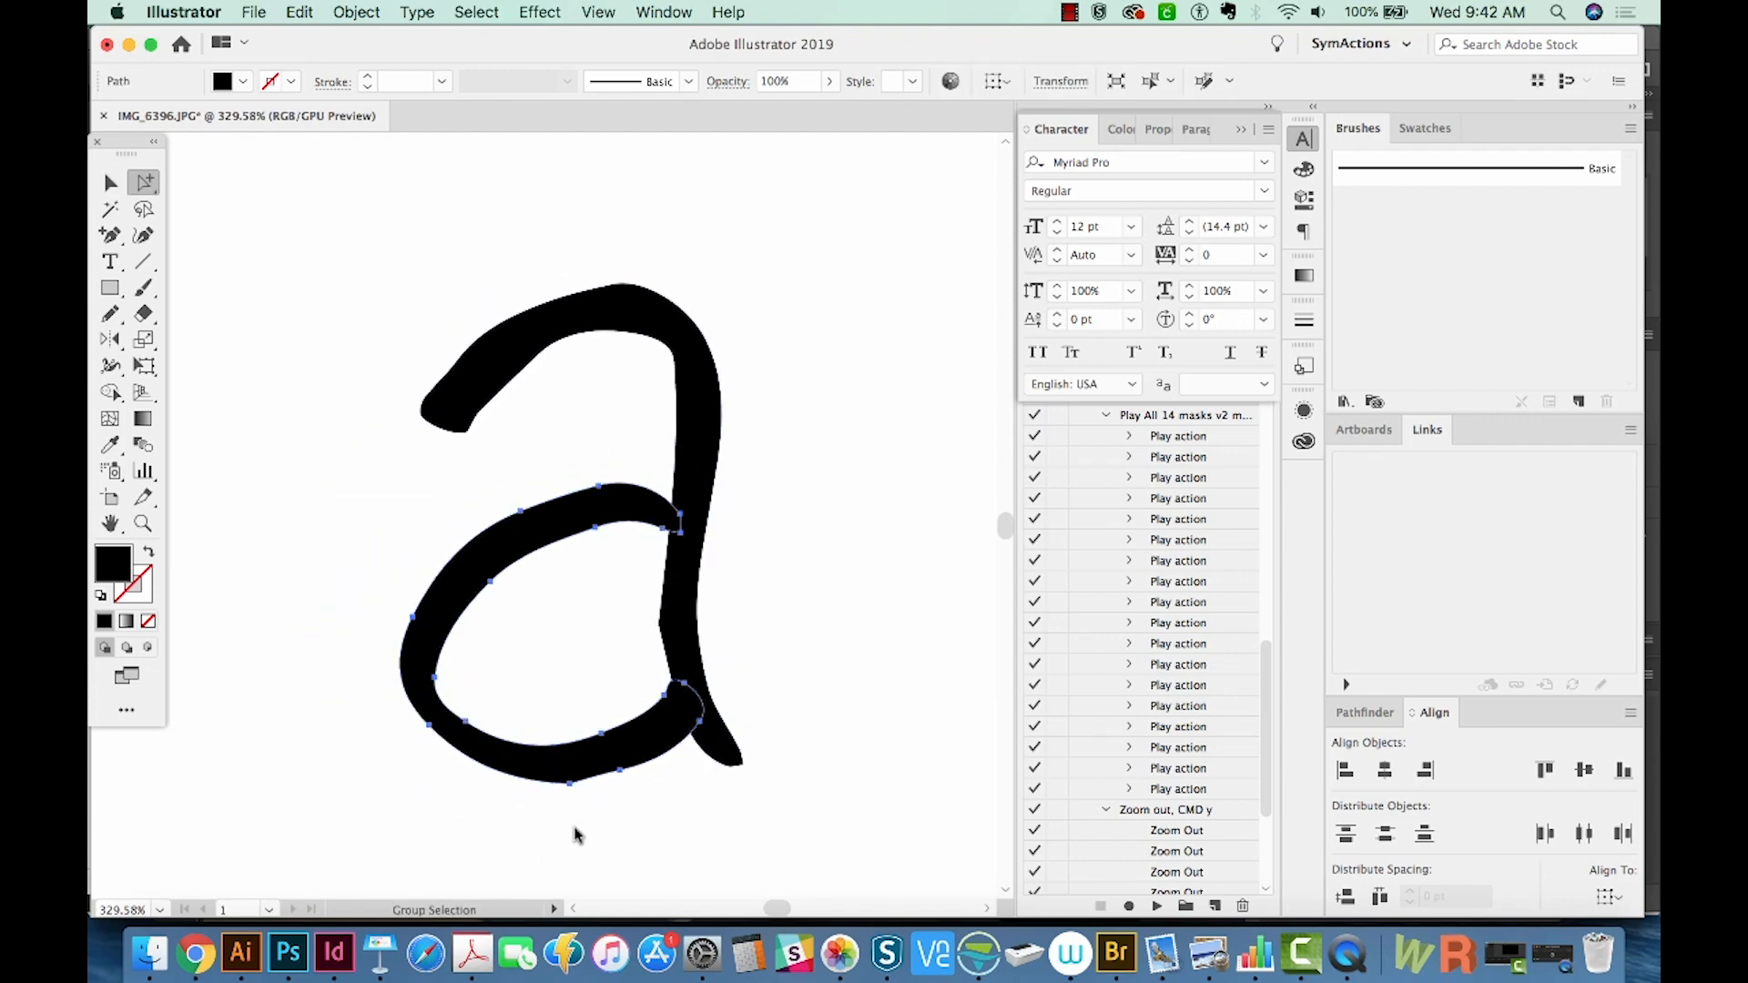
key(shift+n)
mouse_move(497, 781)
mouse_down()
mouse_move(628, 774)
mouse_move(570, 779)
mouse_up()
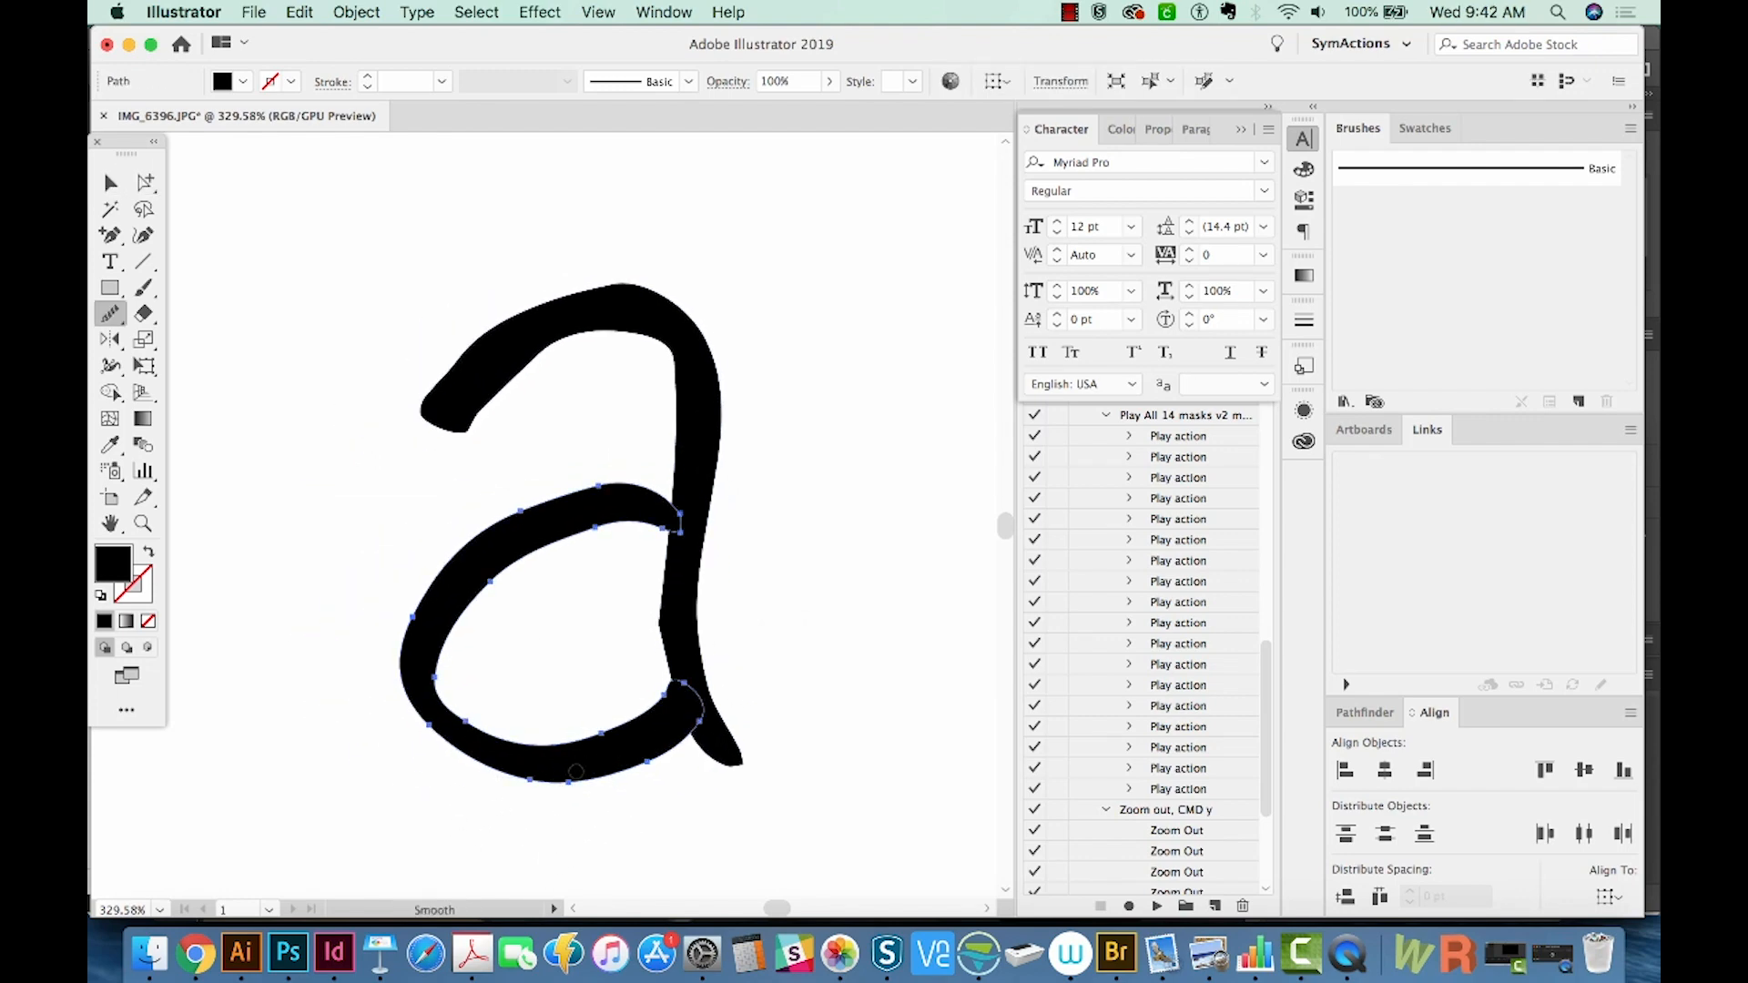
mouse_move(446, 713)
mouse_down()
mouse_move(491, 610)
mouse_move(593, 528)
mouse_move(637, 522)
mouse_move(463, 547)
mouse_move(443, 676)
mouse_up()
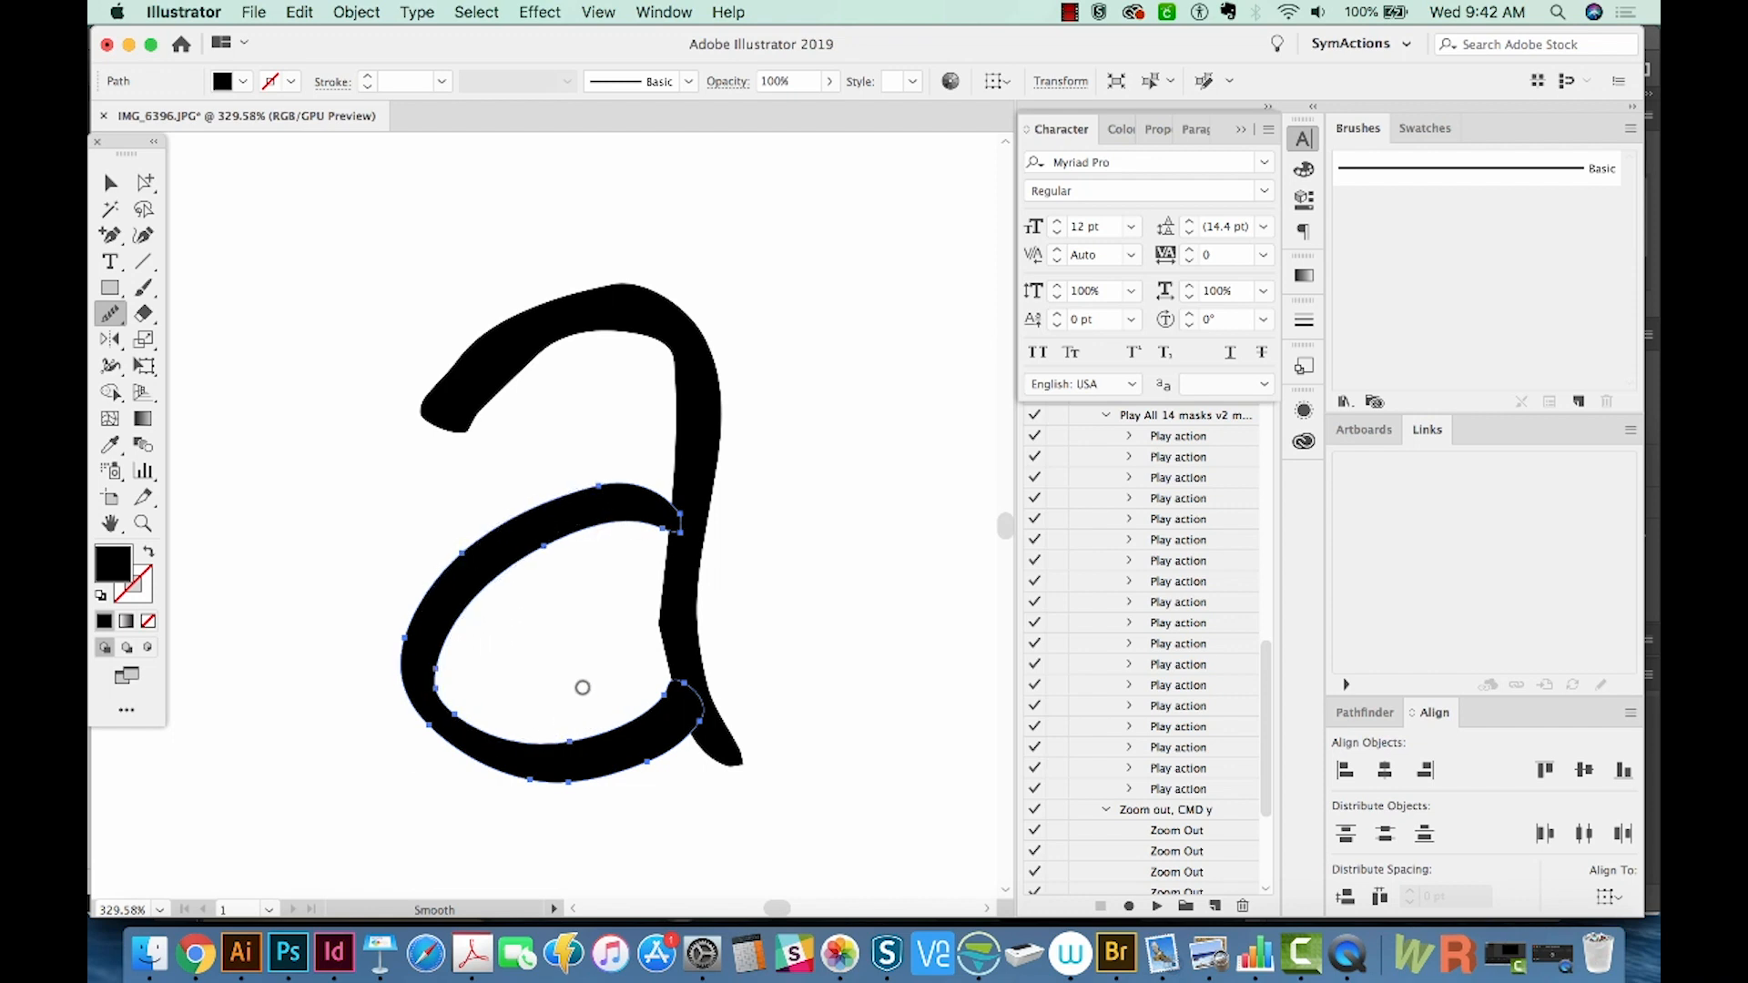
Redraw the jagged inner corner at the far right of the cup's rim as a clean curve with the Pencil tool
key(super+minus)
key(super+minus)
key(super+minus)
key(super+minus)
key(super+minus)
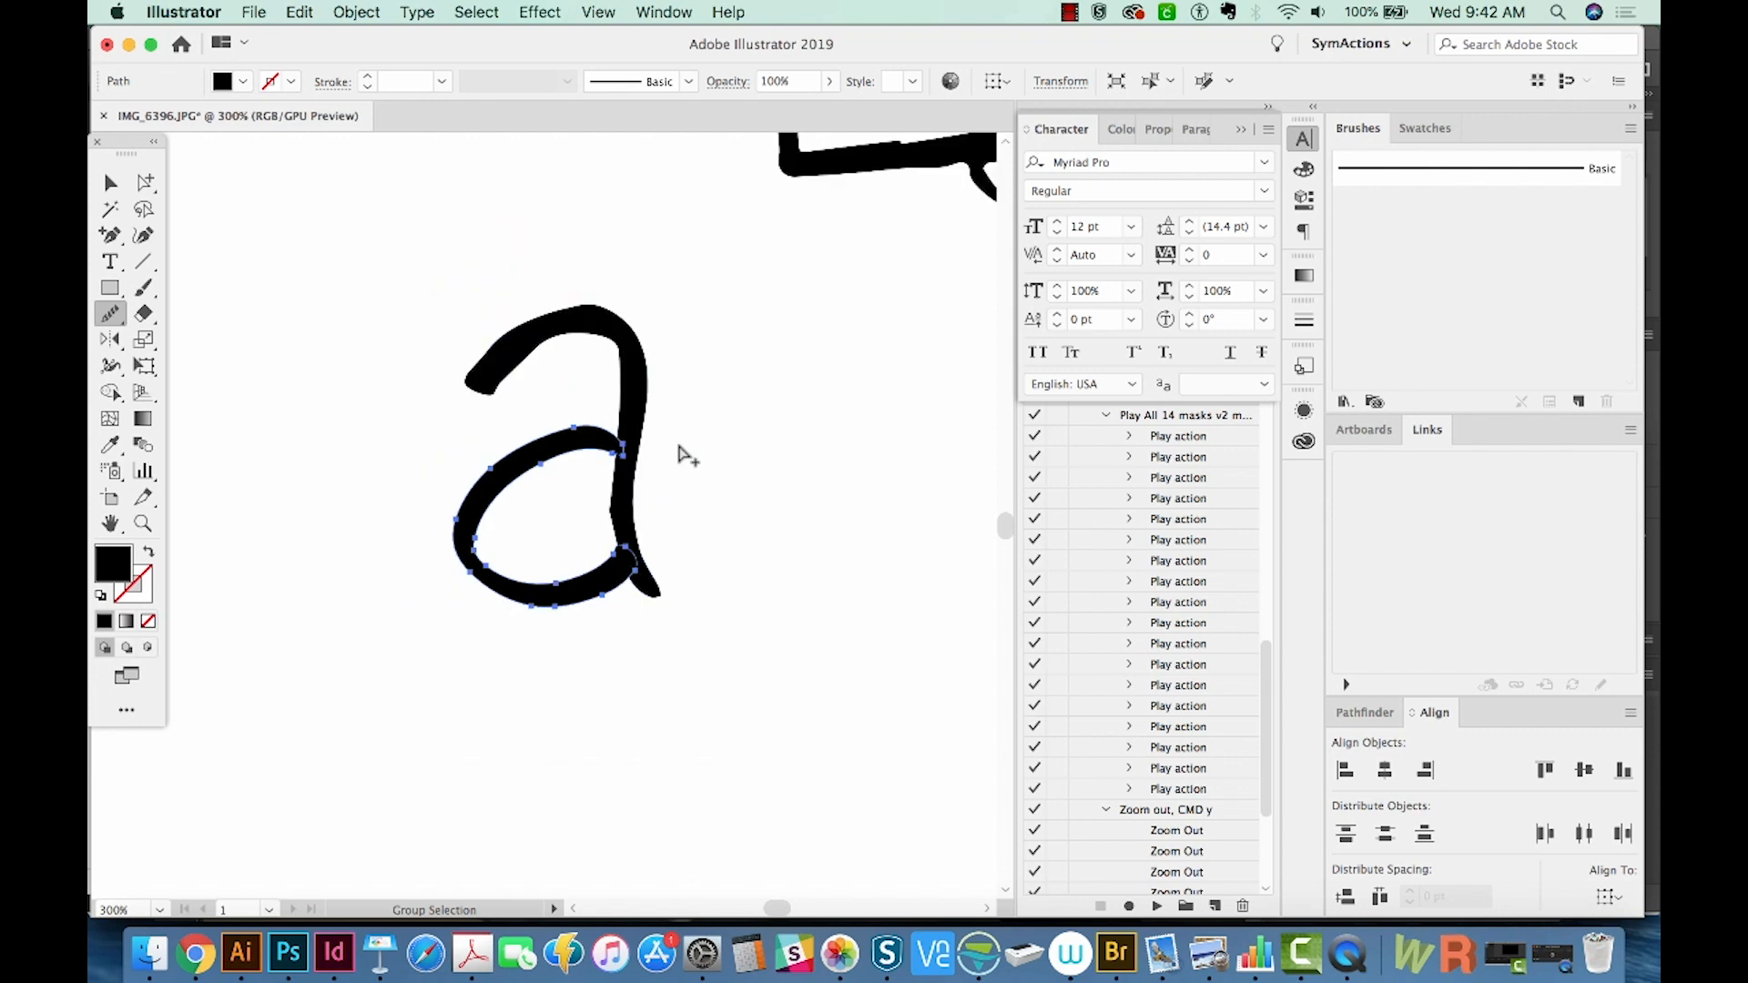
scroll(797, 372, up, 8)
scroll(798, 372, right, 3)
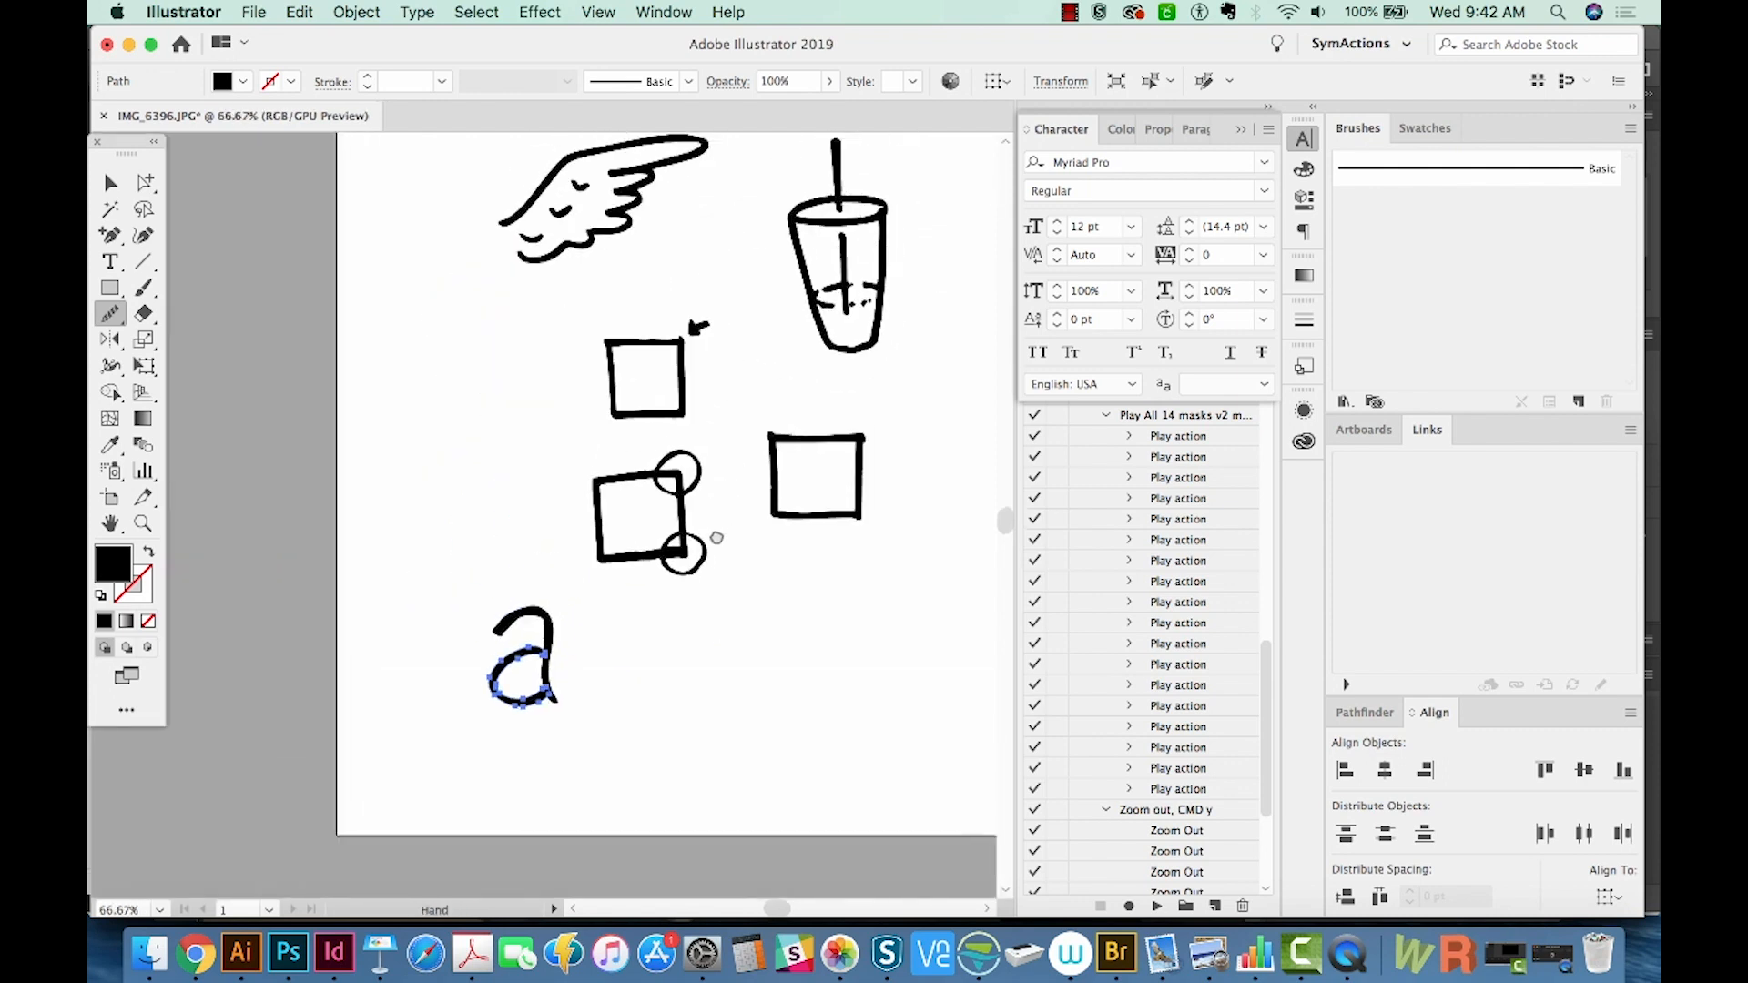
key(z)
drag(839, 262, 695, 588)
drag(732, 312, 514, 495)
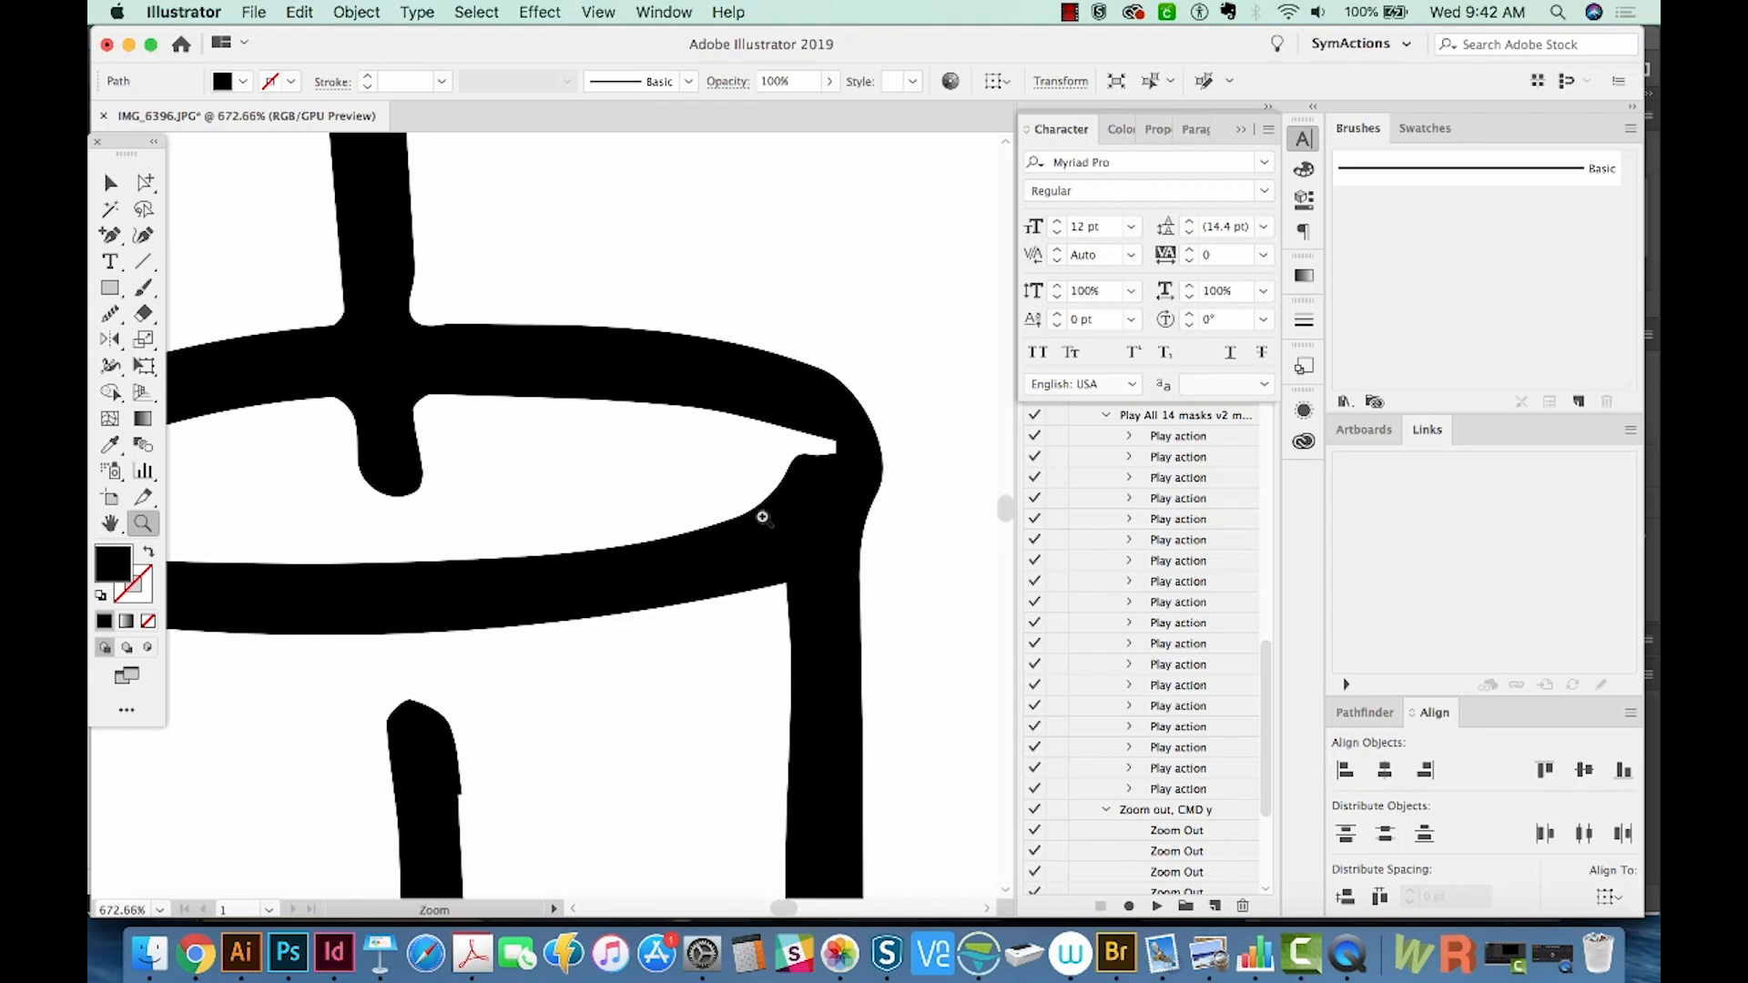
super+click(762, 517)
key(n)
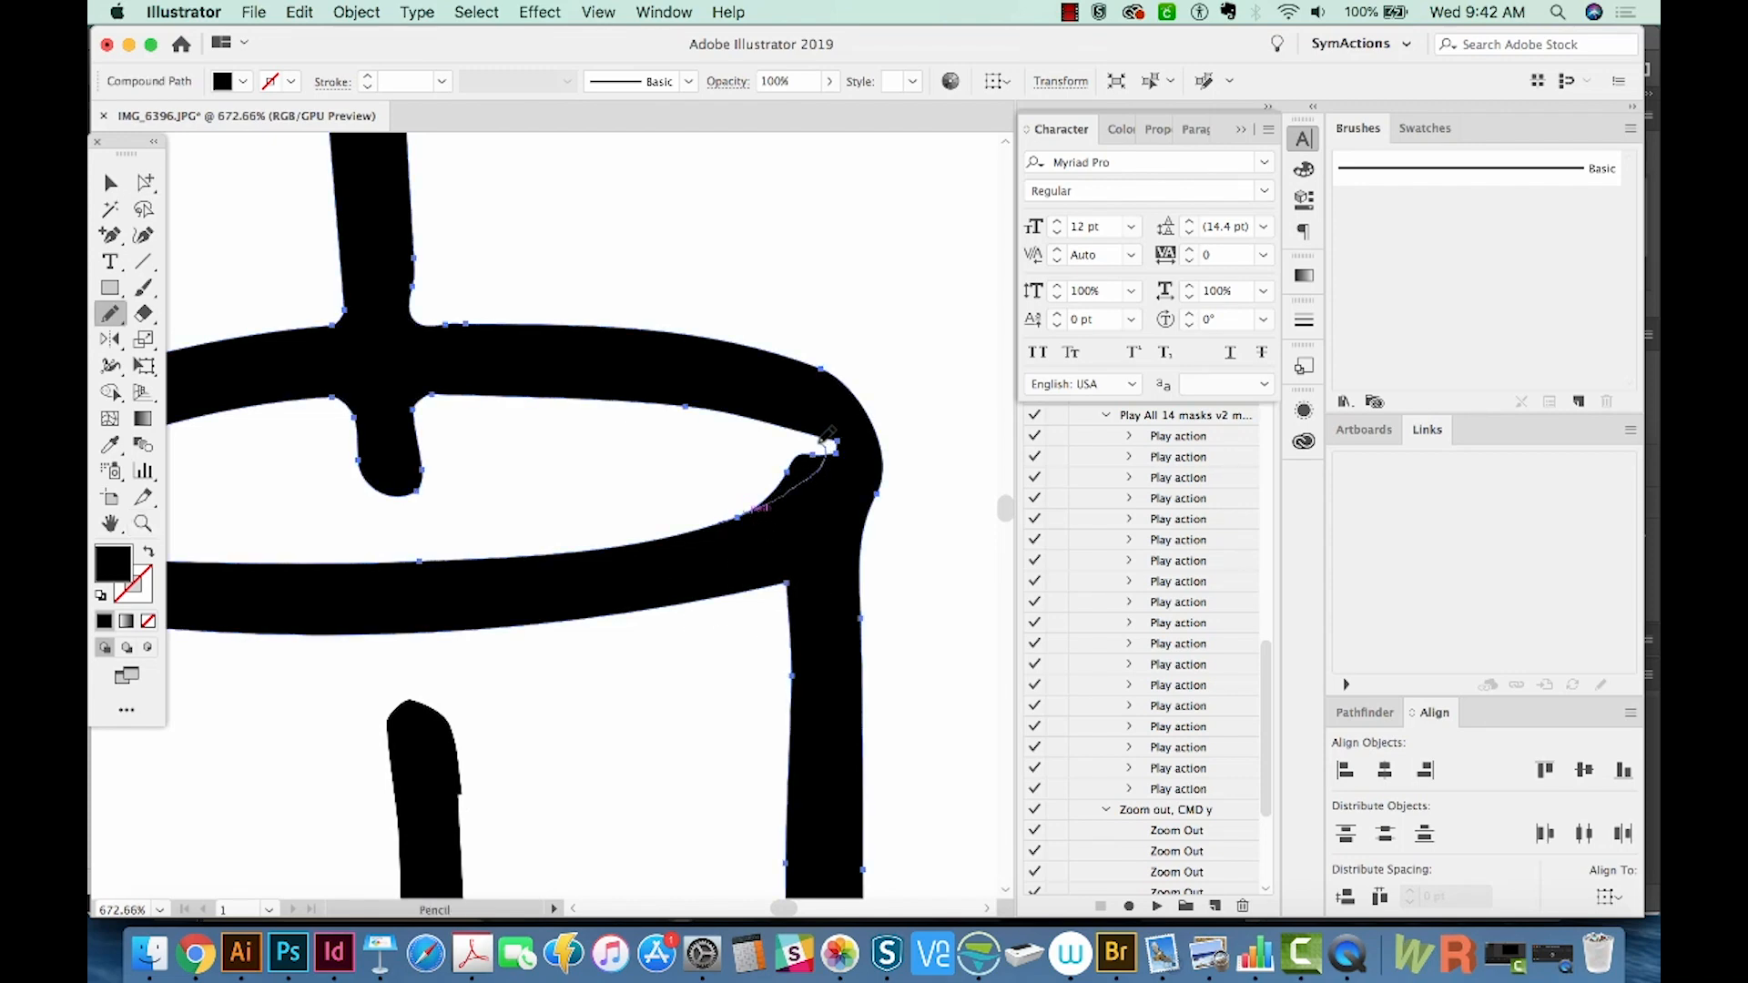
drag(783, 425, 781, 424)
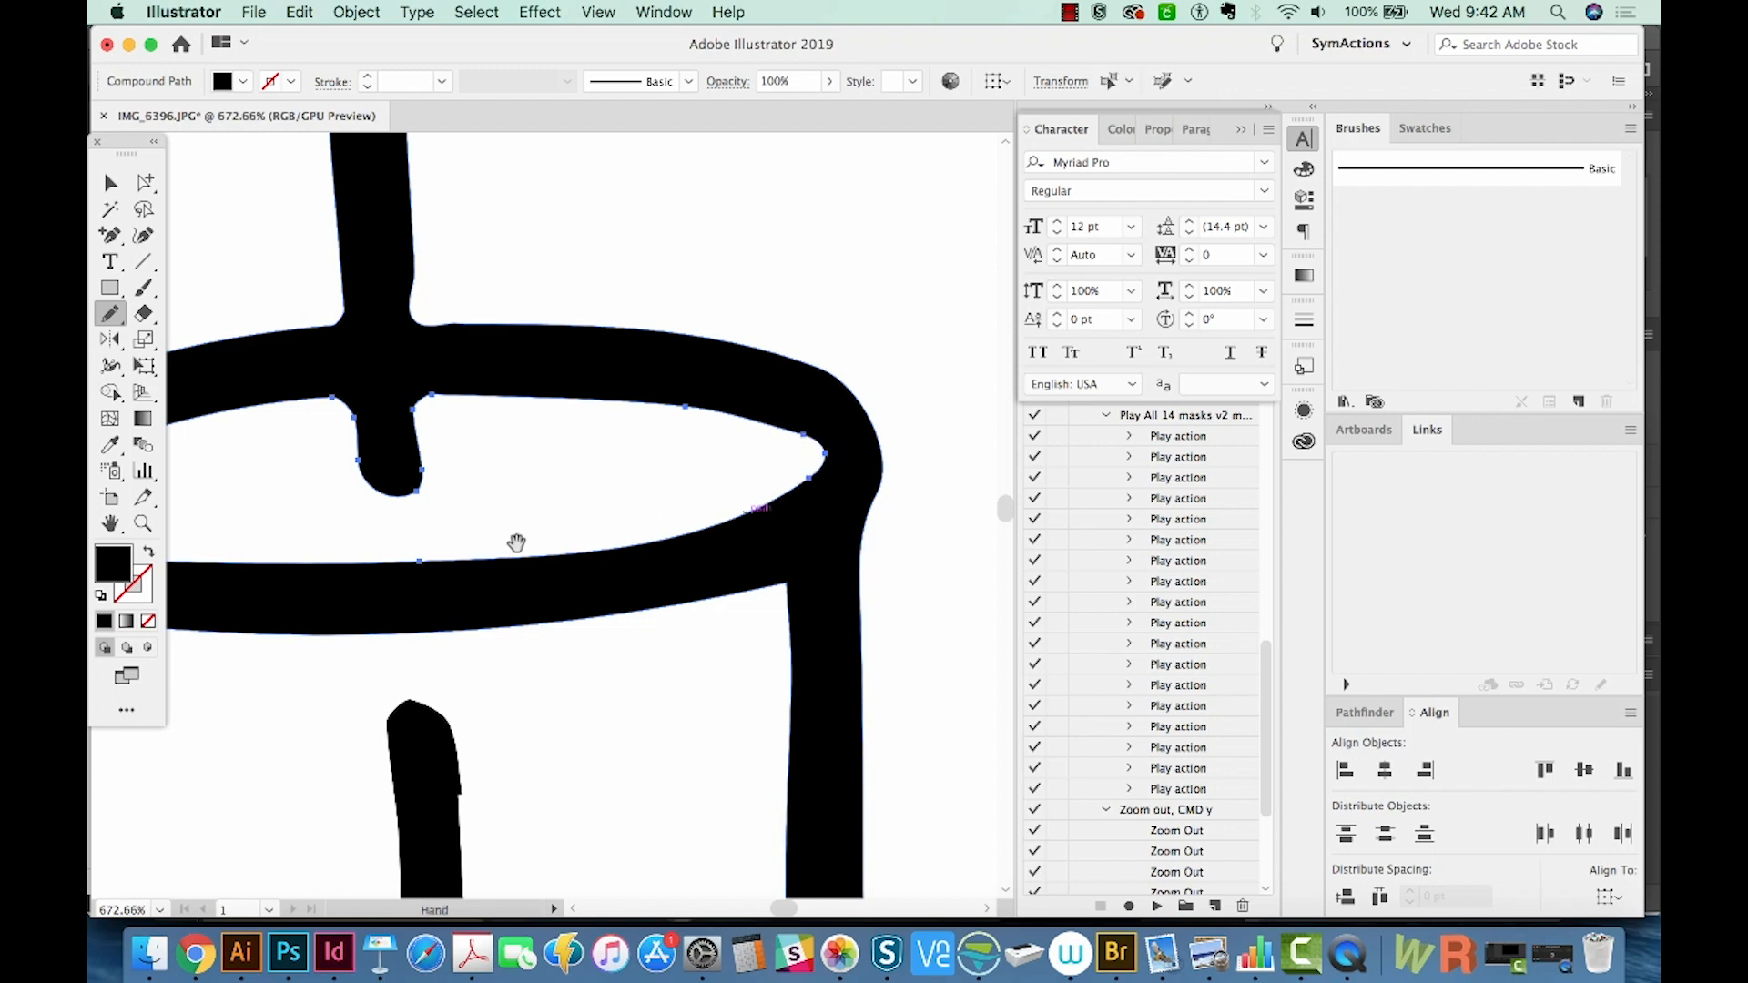
Move the anchor points where the straw crosses the cup's rim into the rim to make the junction corners crisp
drag(510, 542, 825, 650)
key(a)
click(727, 394)
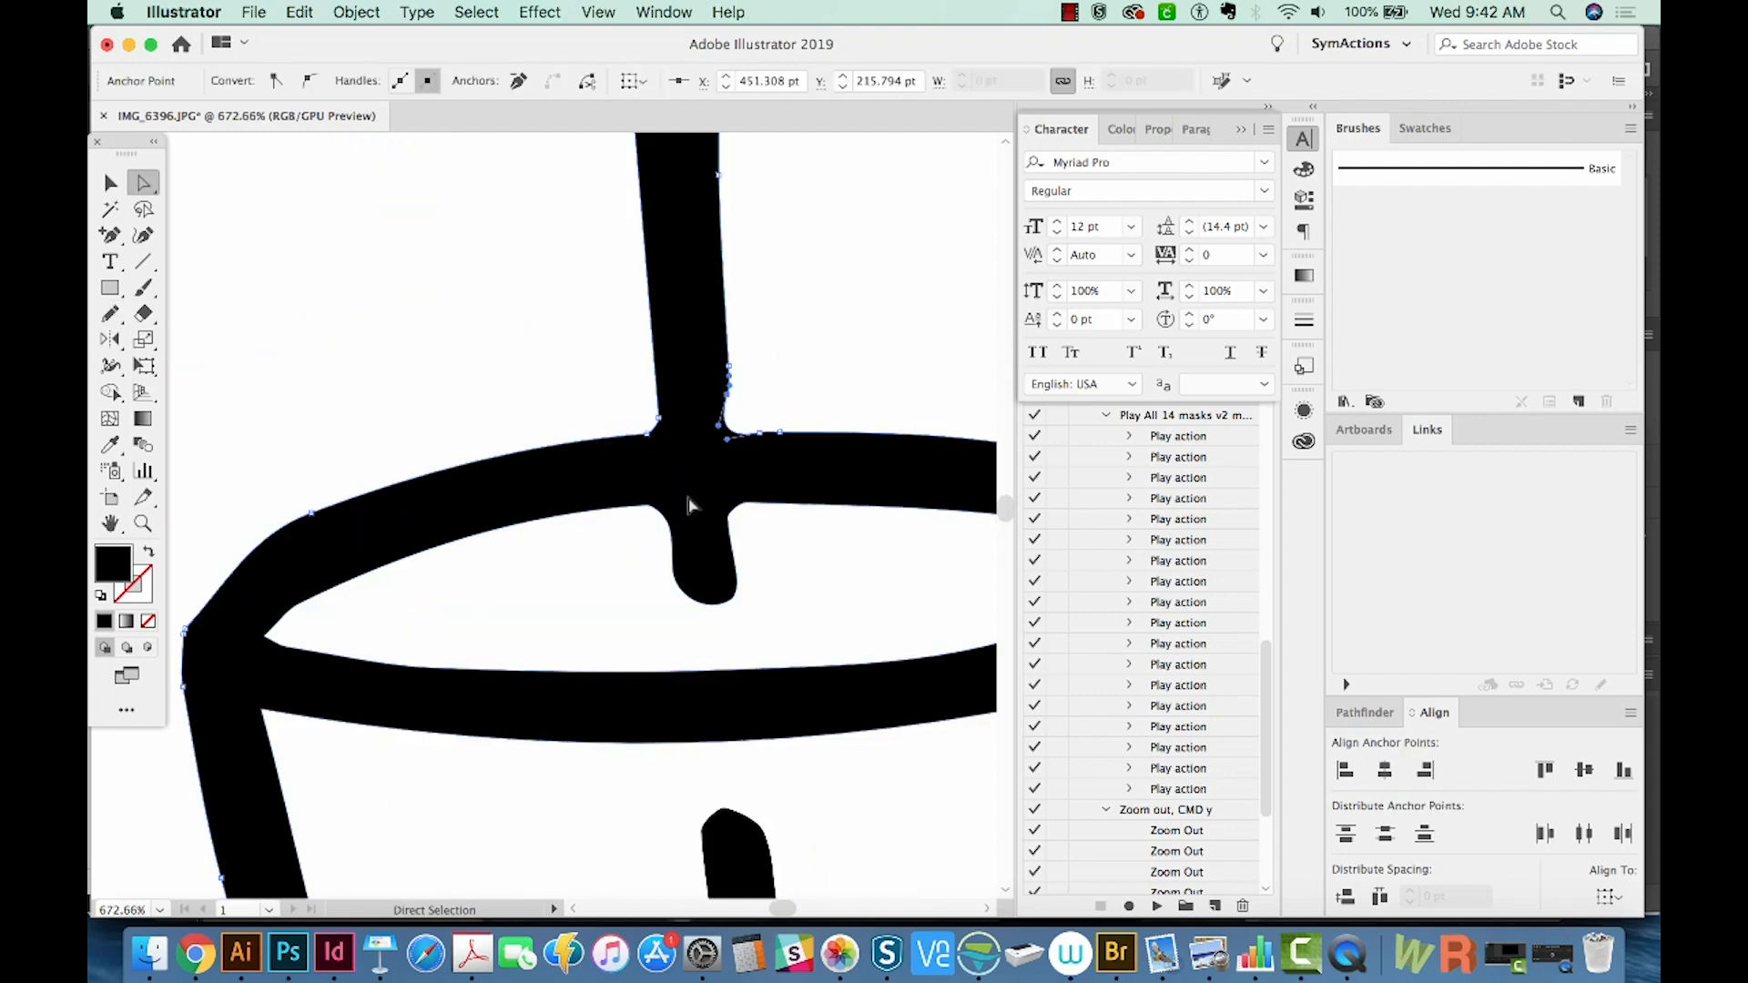
drag(689, 442, 730, 435)
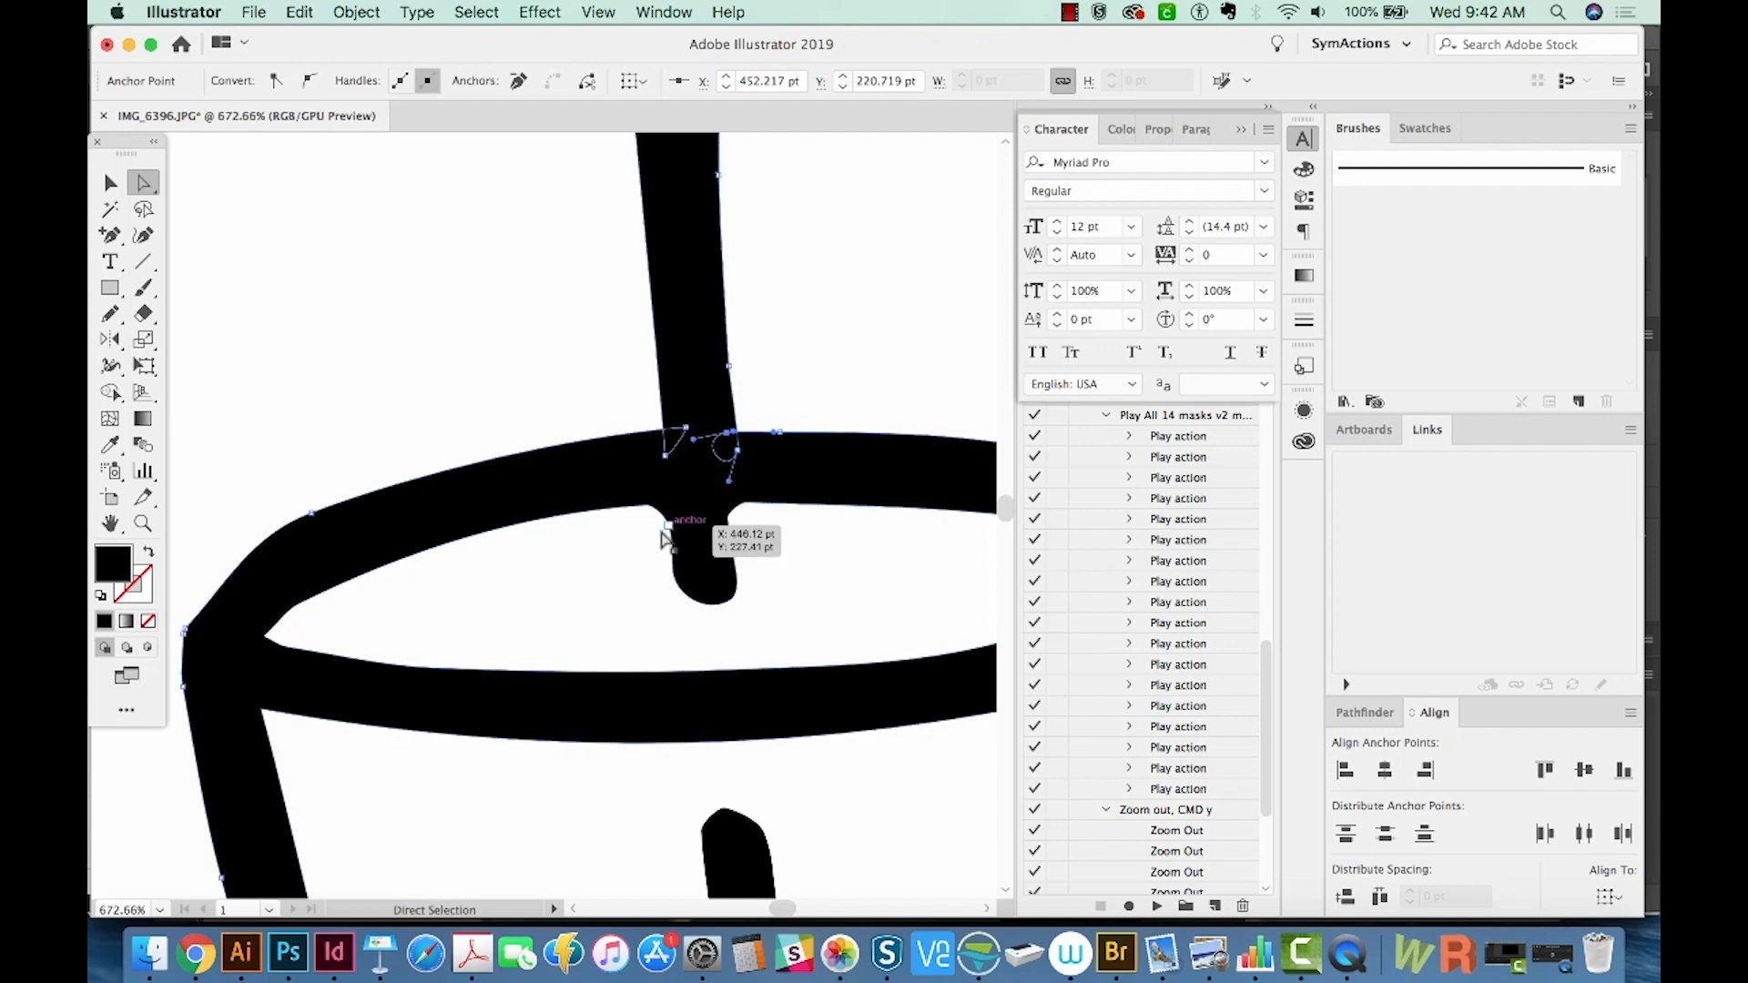
drag(664, 510, 721, 501)
Unite the traced artwork's shapes with Pathfinder to merge the overlapping loops where the straw crosses the rim
key(v)
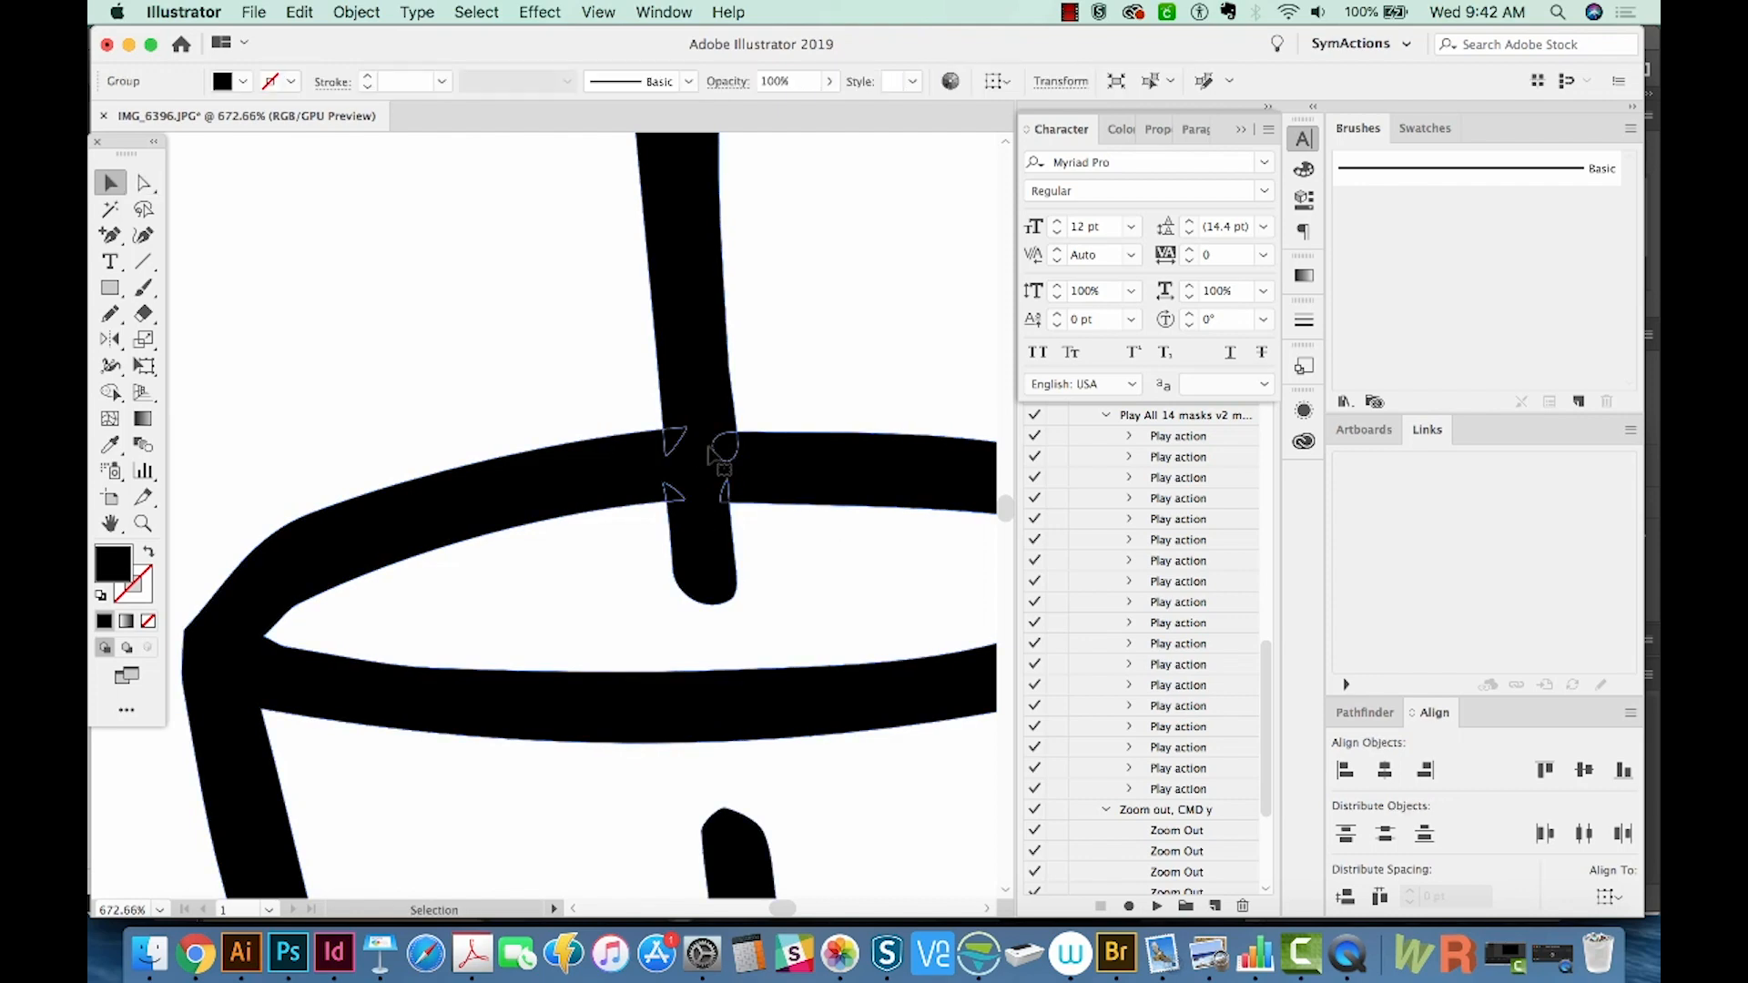
click(1364, 714)
click(1347, 845)
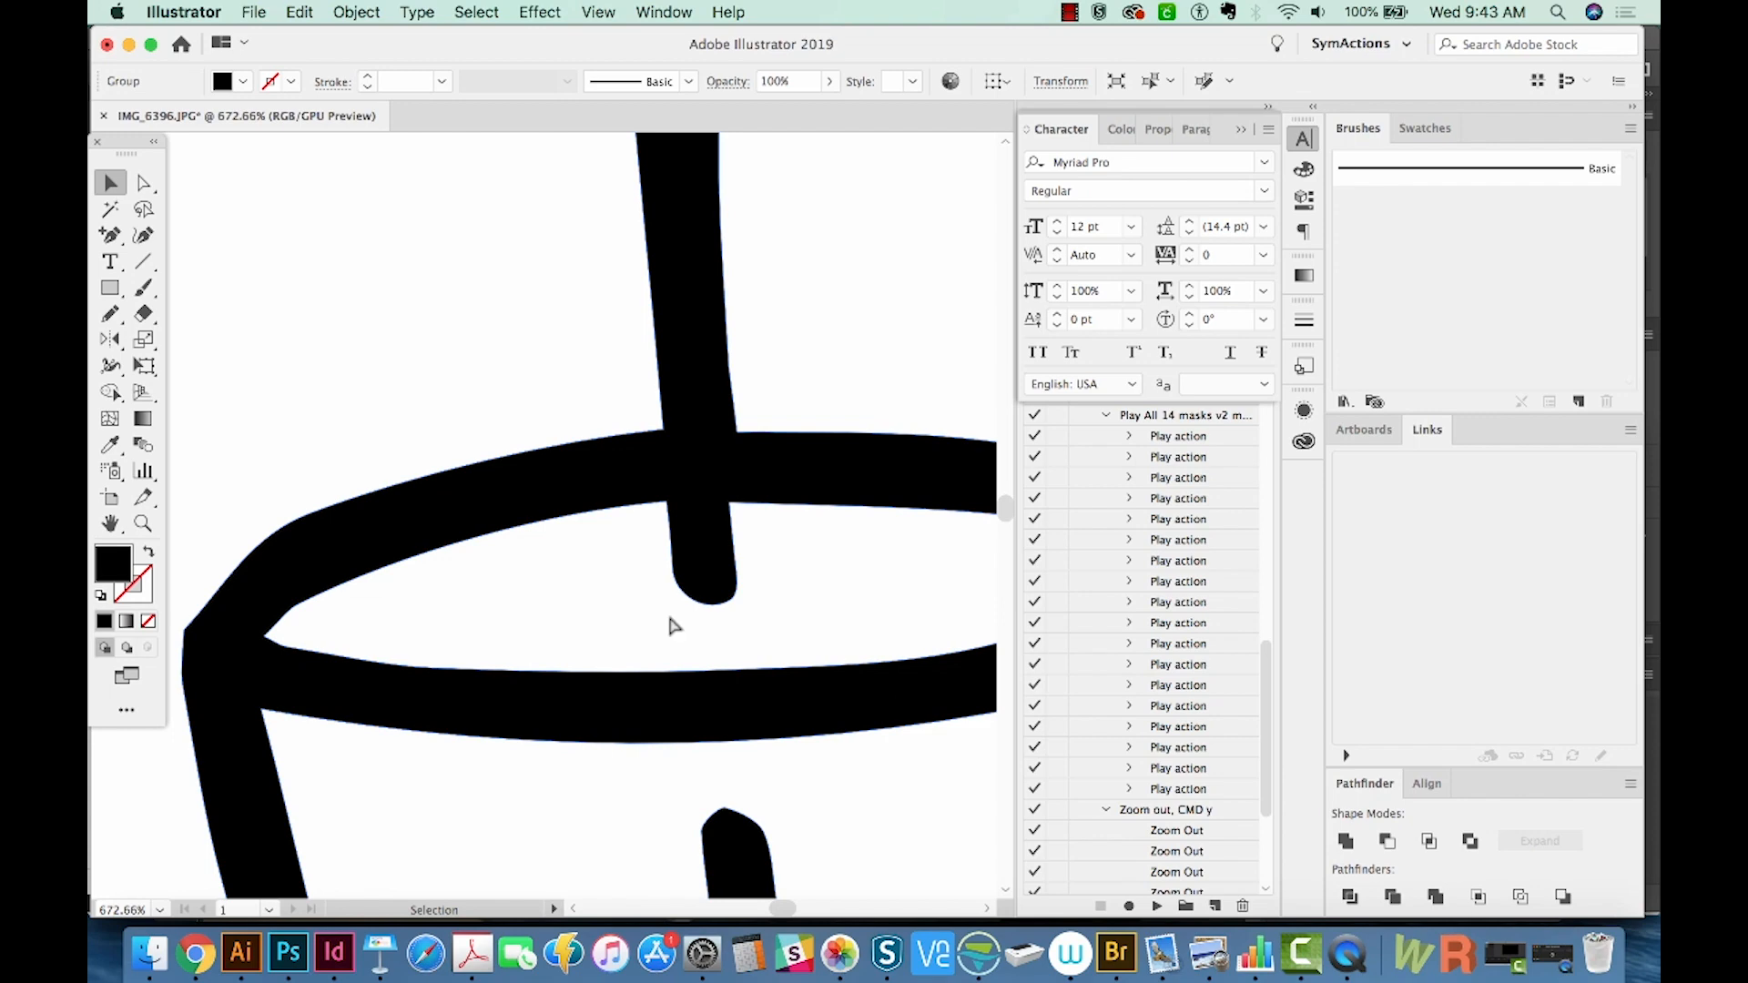
key(super+minus)
key(super+minus)
key(super+minus)
key(super+minus)
key(super+minus)
key(super+minus)
key(super+minus)
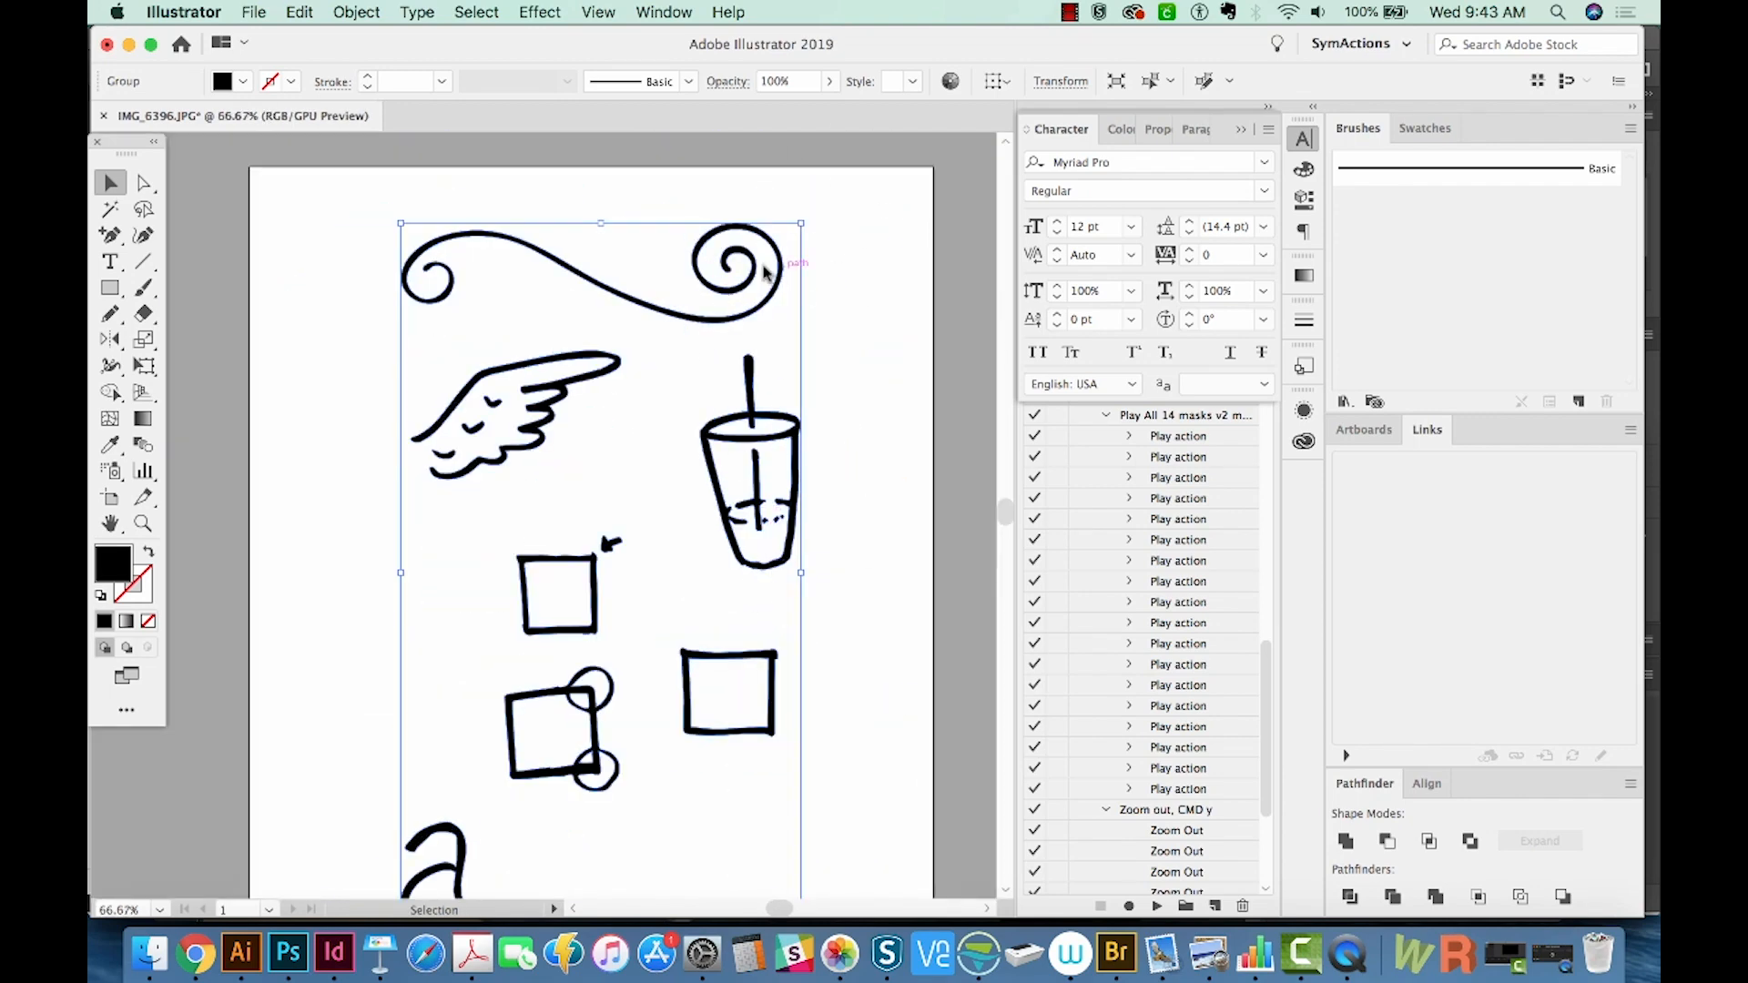
Separate the swirl from the traced group by cutting all its paths and pasting them in front at the same position
key(a)
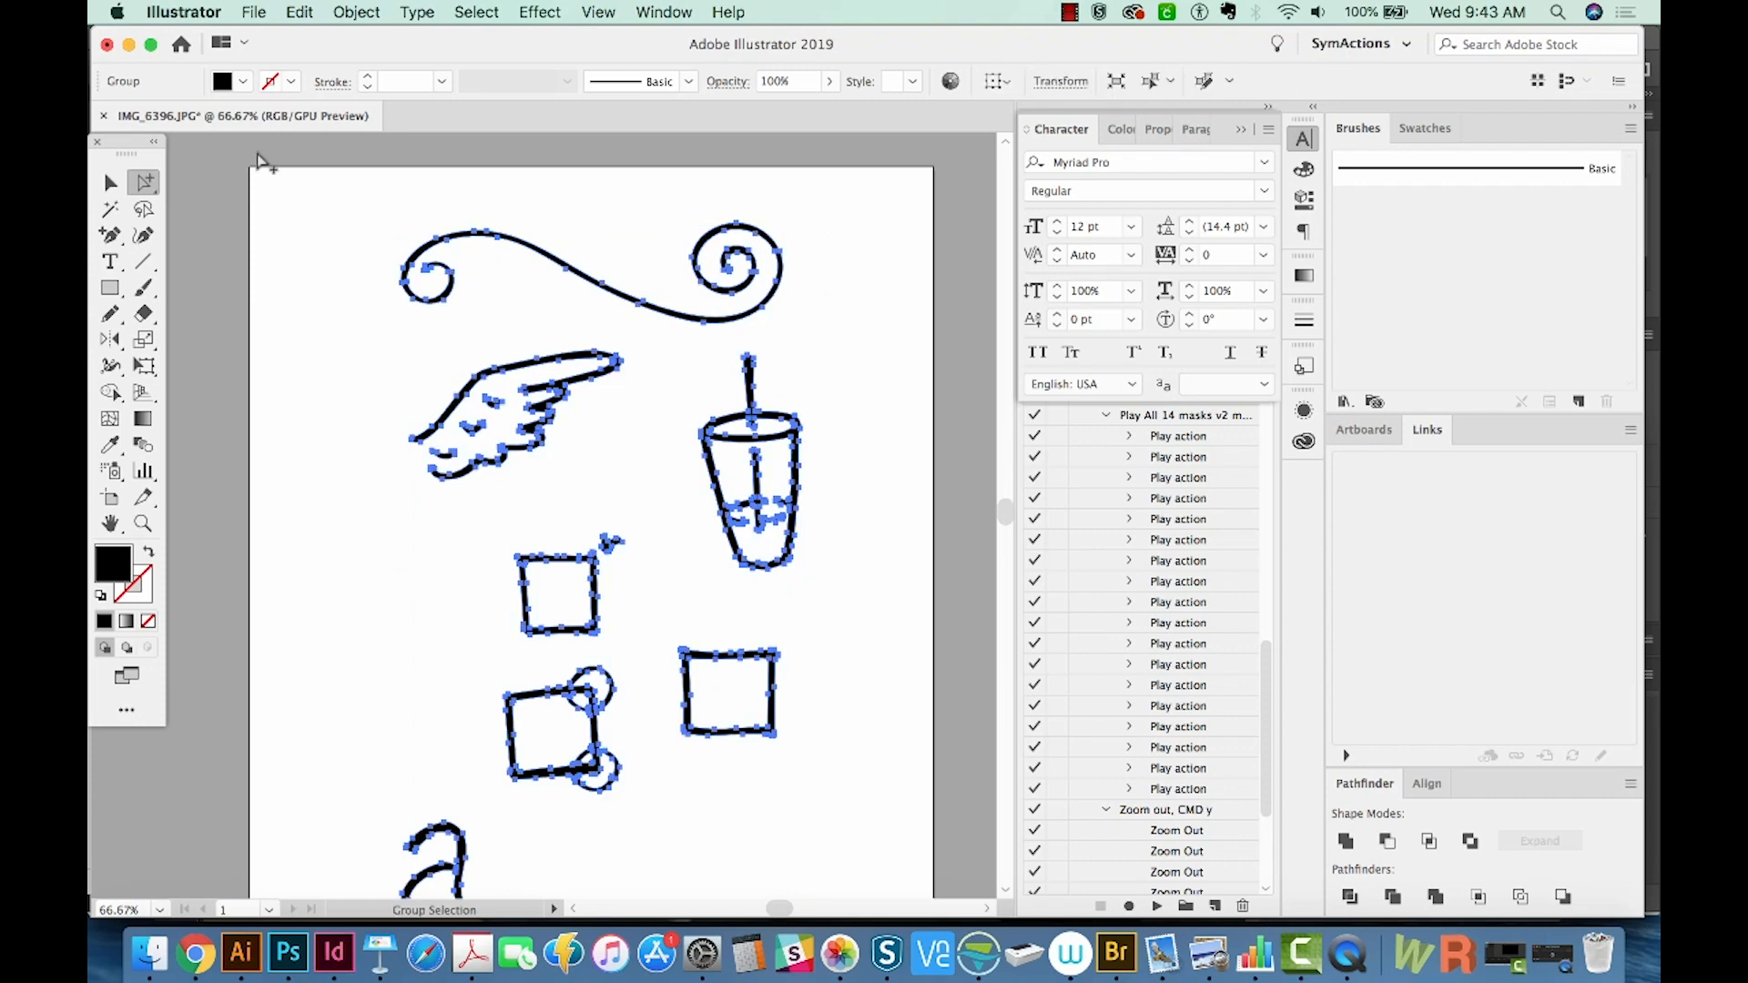
drag(810, 202, 395, 342)
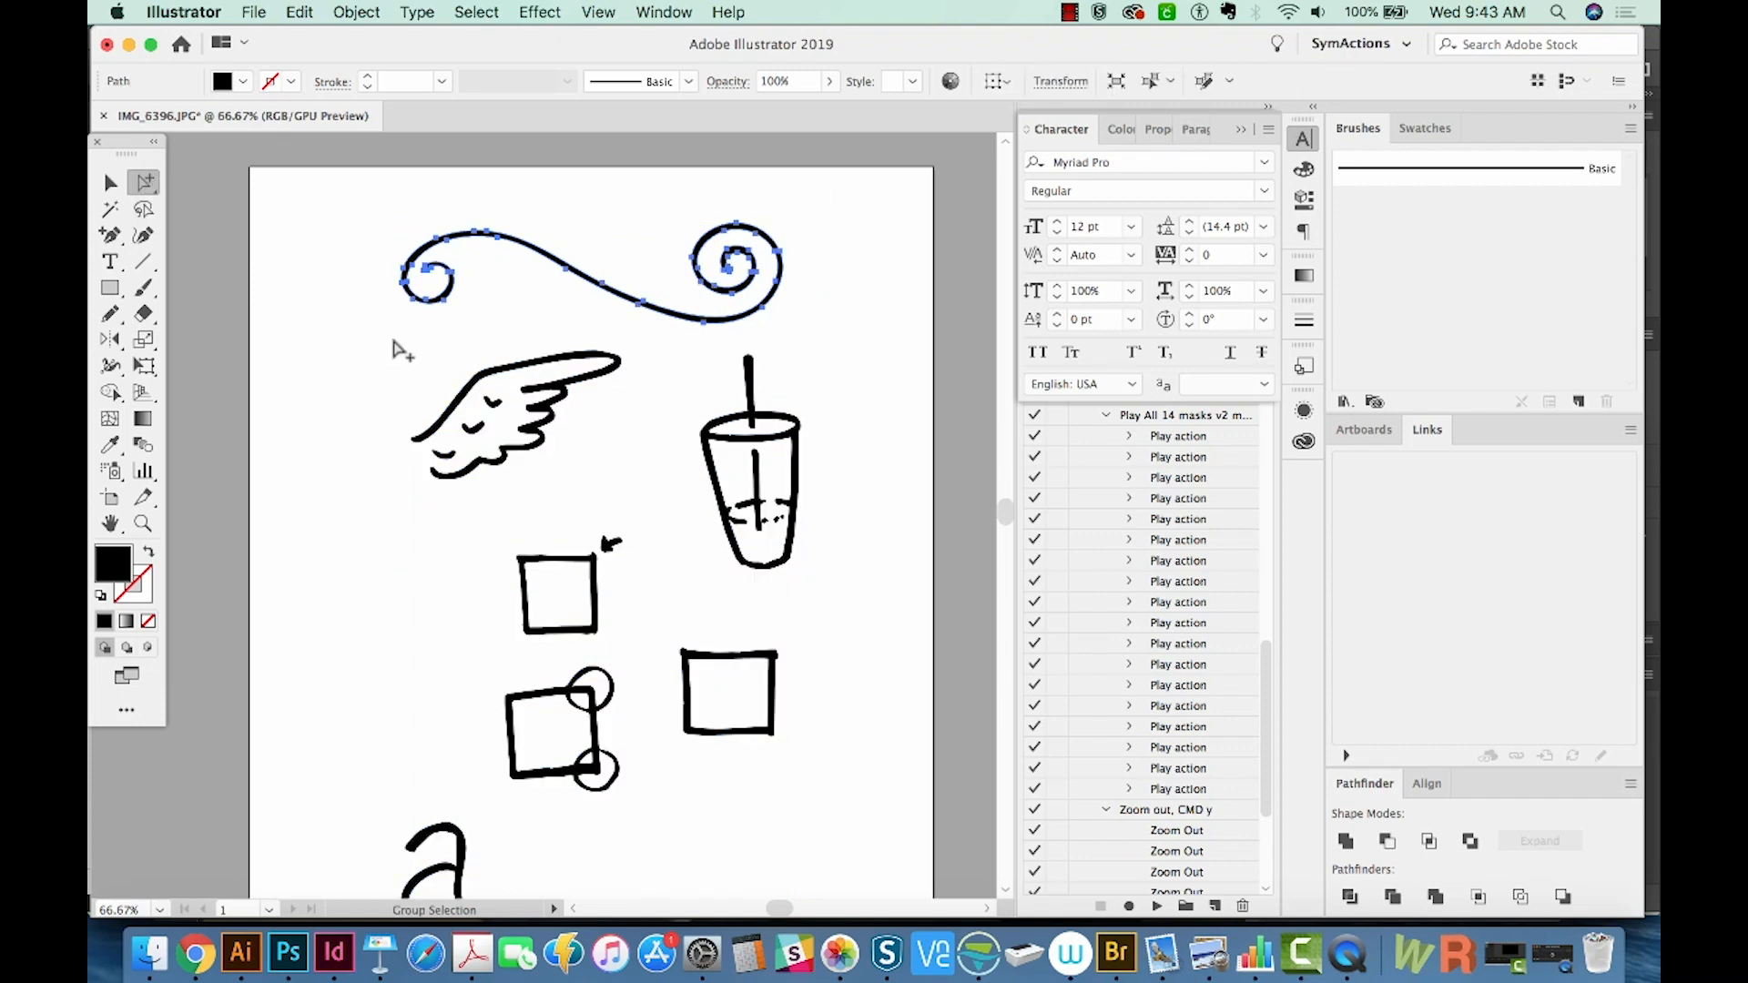
key(super+x)
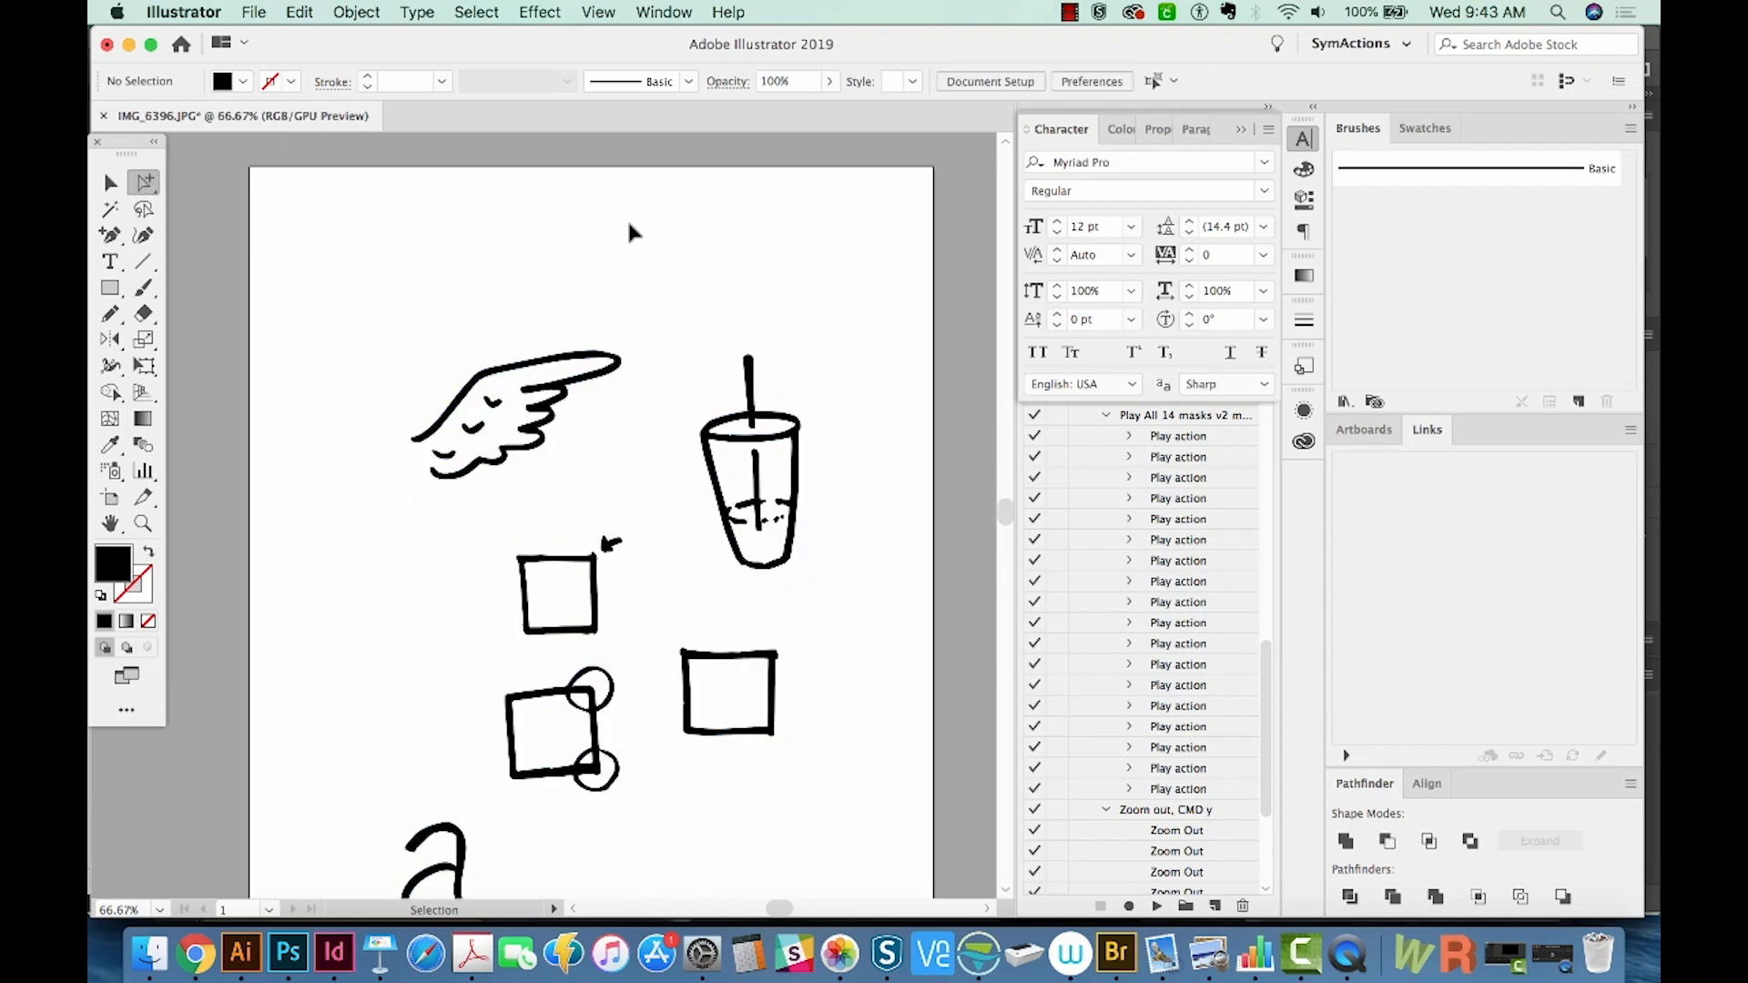
key(super+f)
key(v)
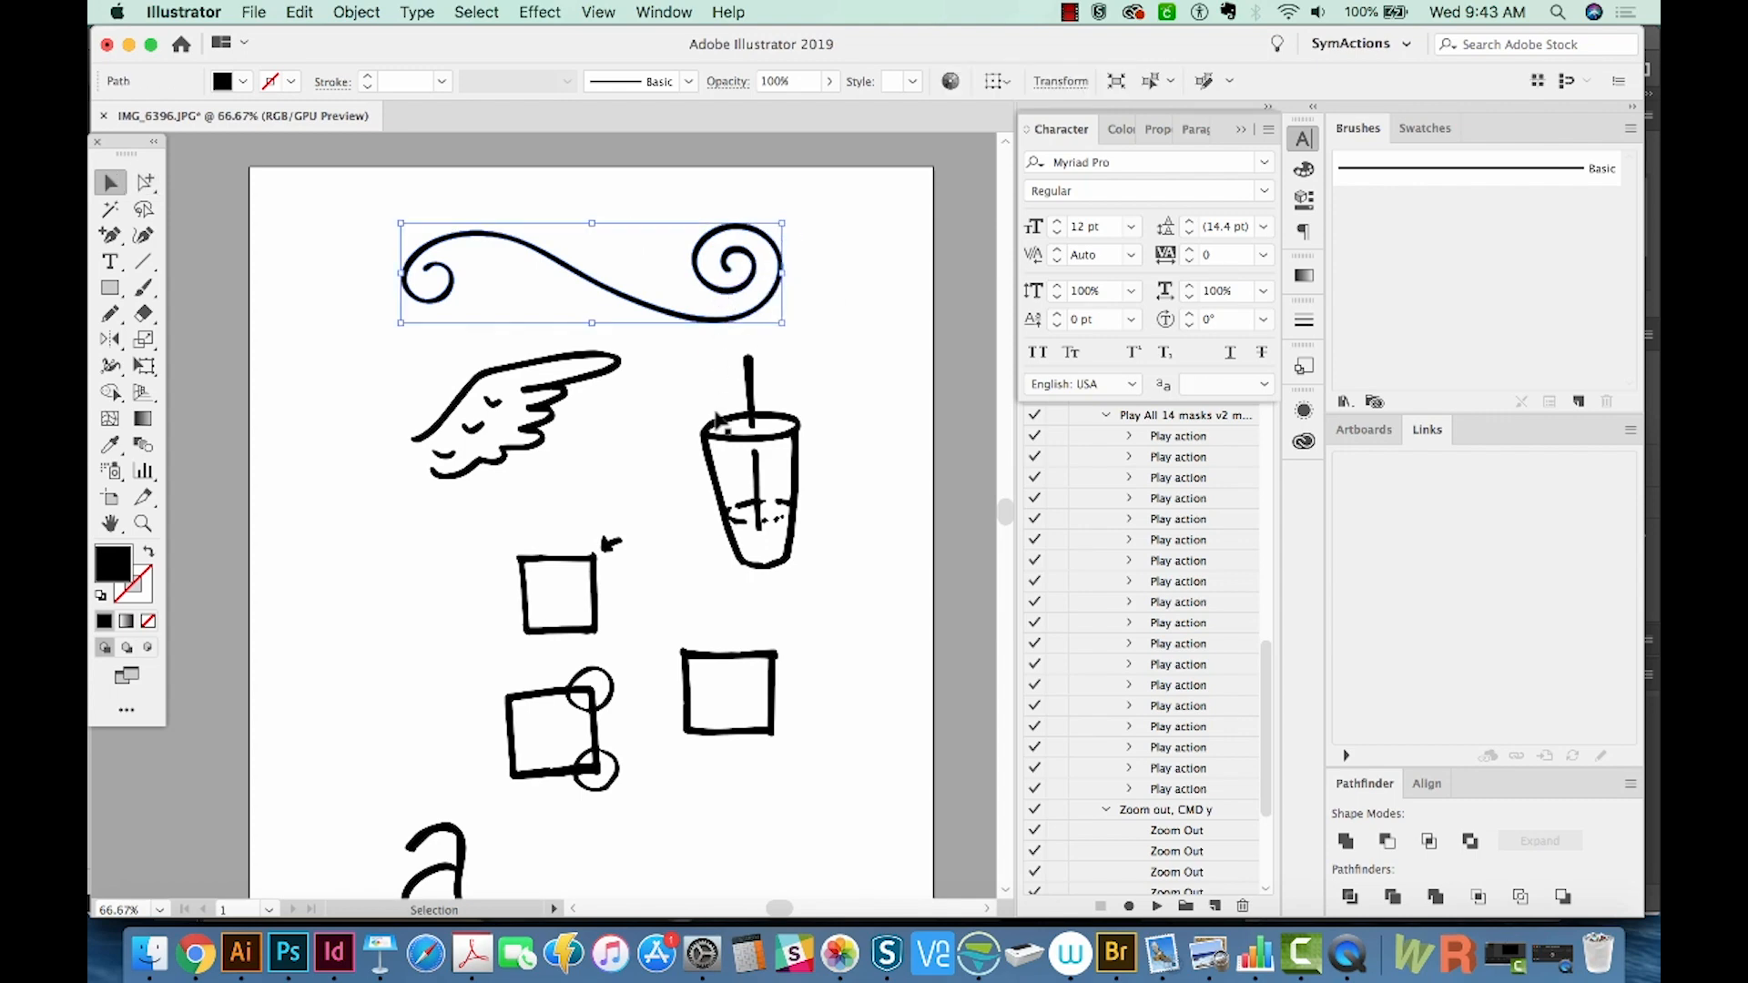
click(644, 346)
Separate the wing from the traced artwork by cutting it and pasting it in place, and group its paths as one object
key(a)
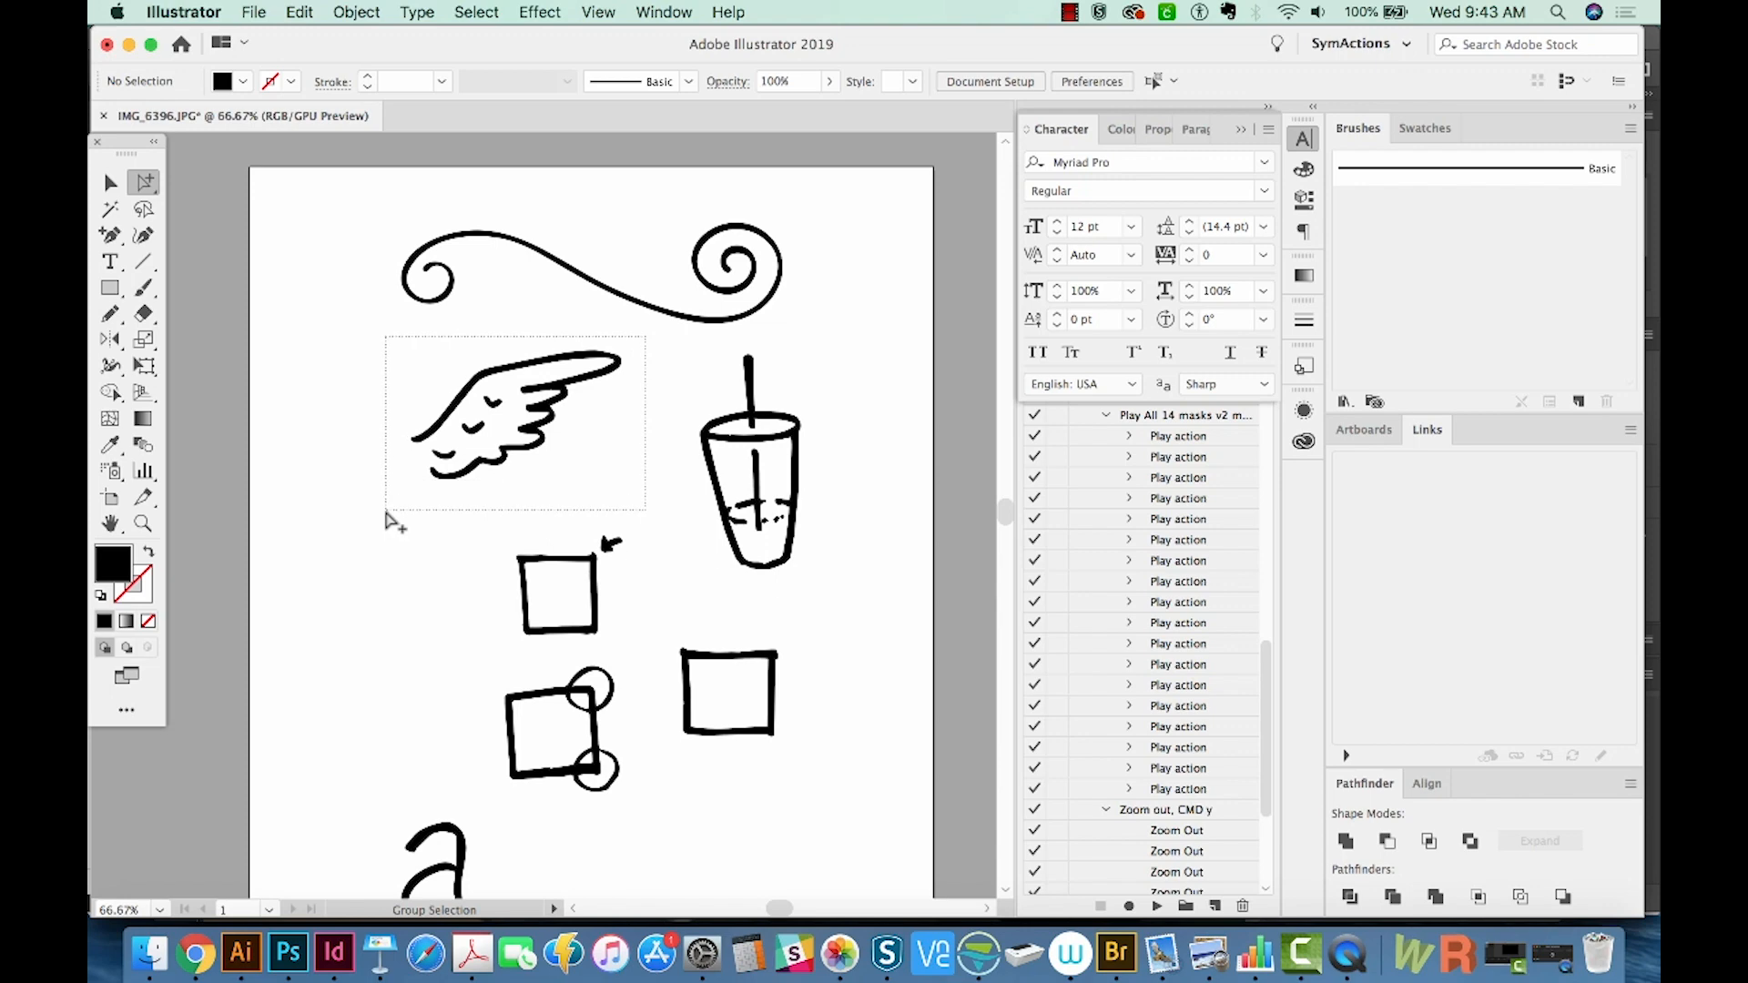
drag(387, 510, 391, 494)
key(Delete)
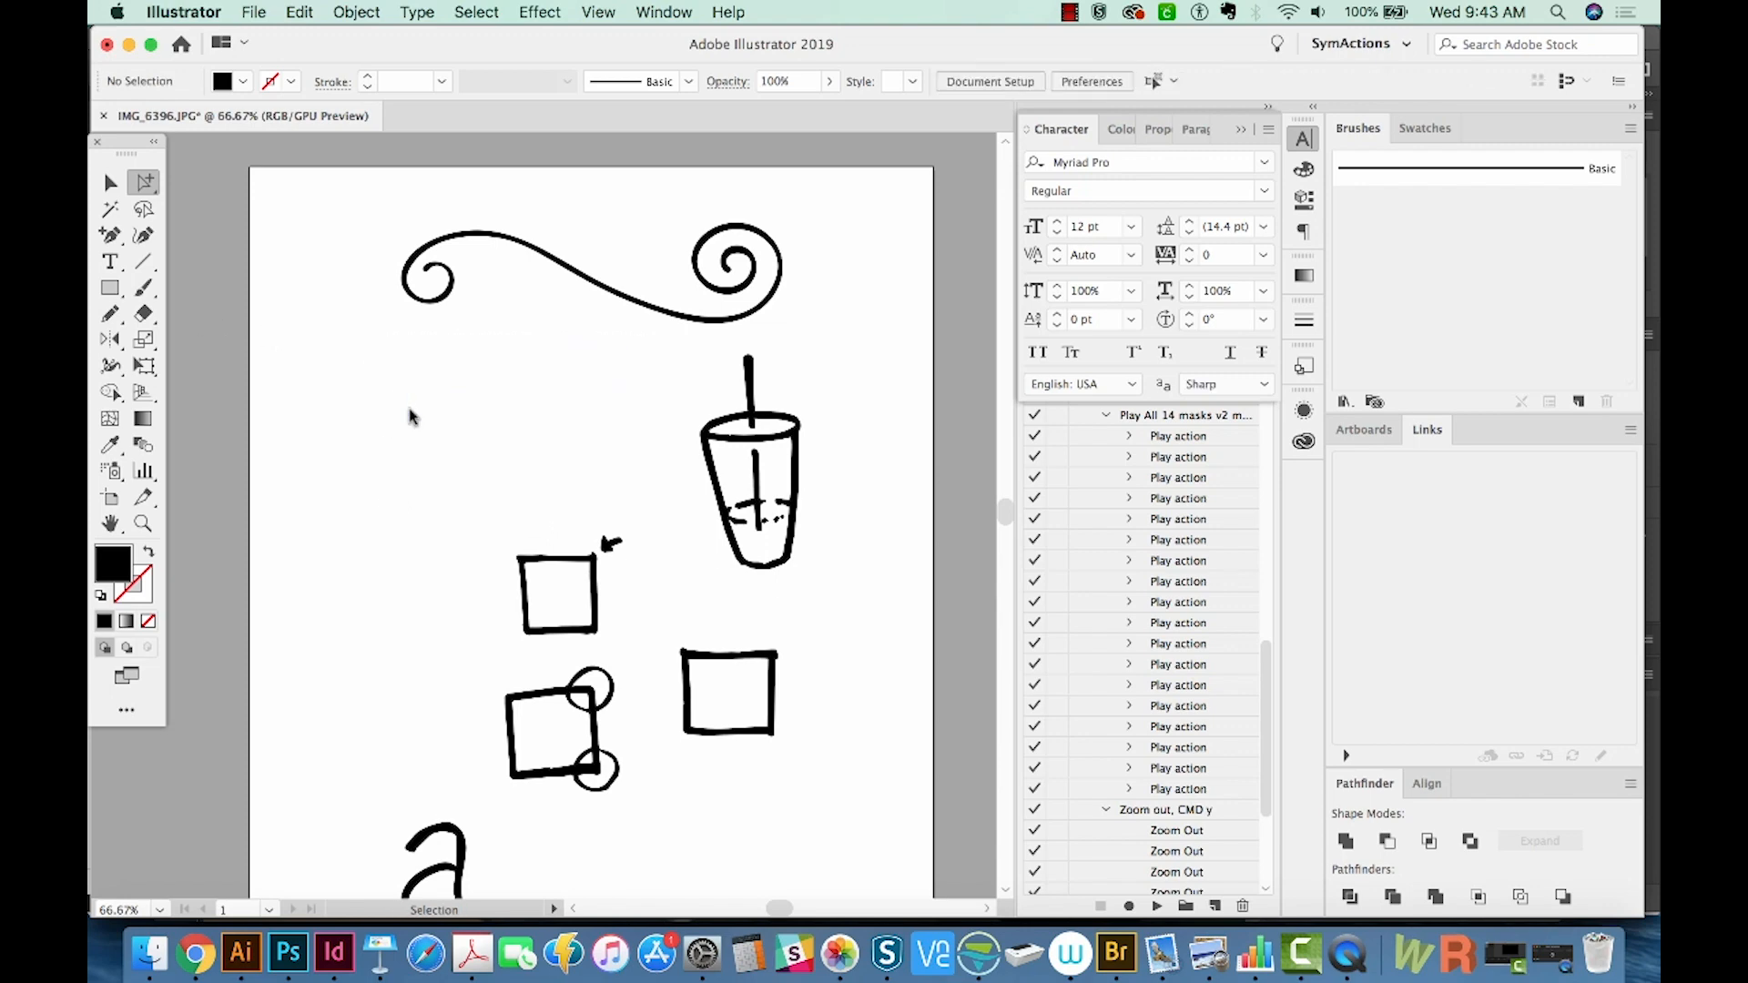
key(super+z)
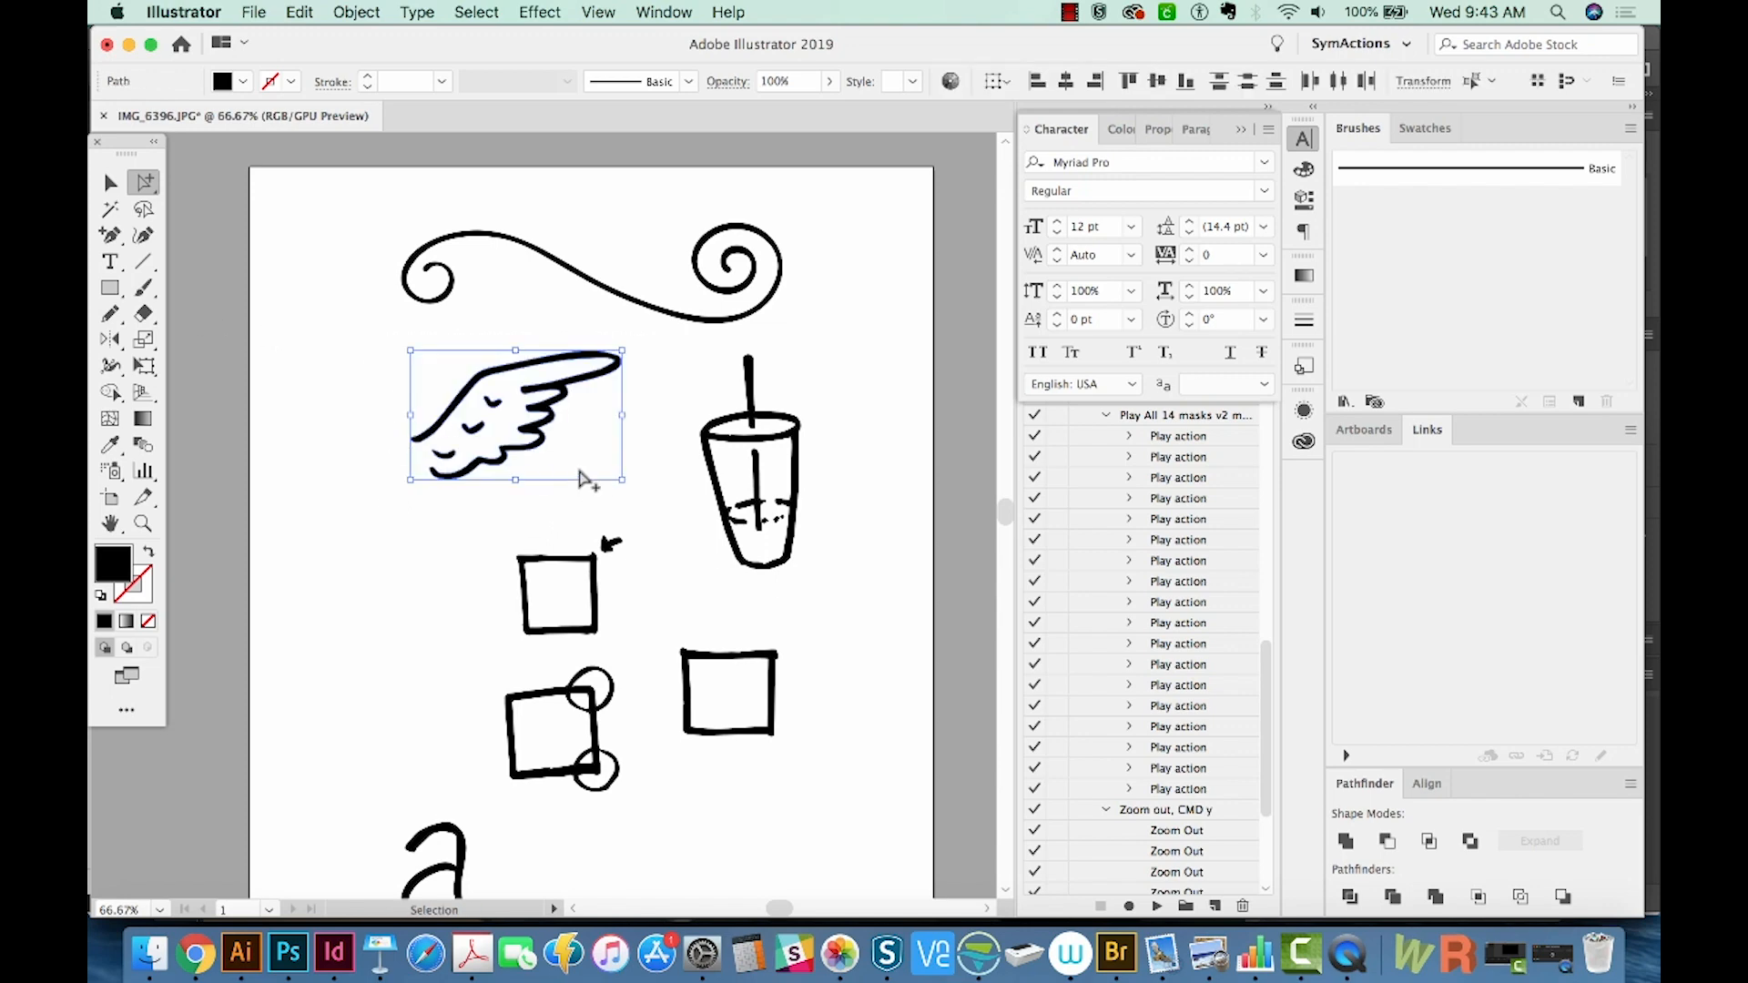
key(super+g)
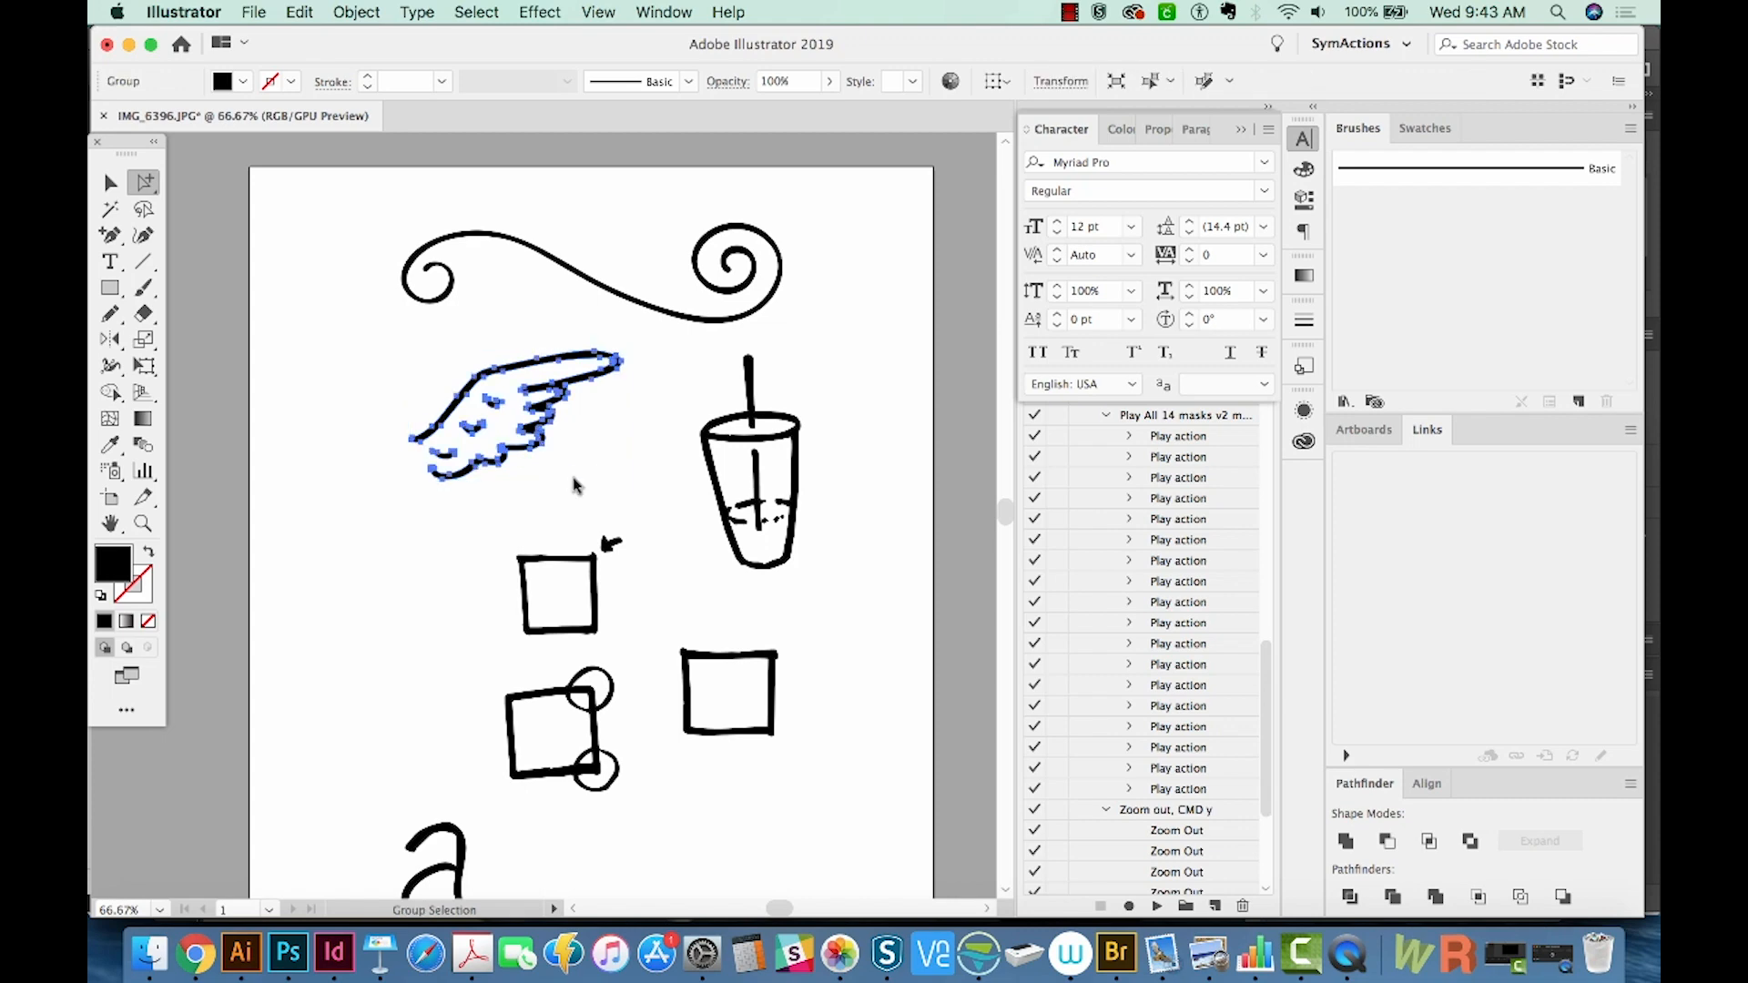
click(582, 488)
drag(837, 544, 816, 507)
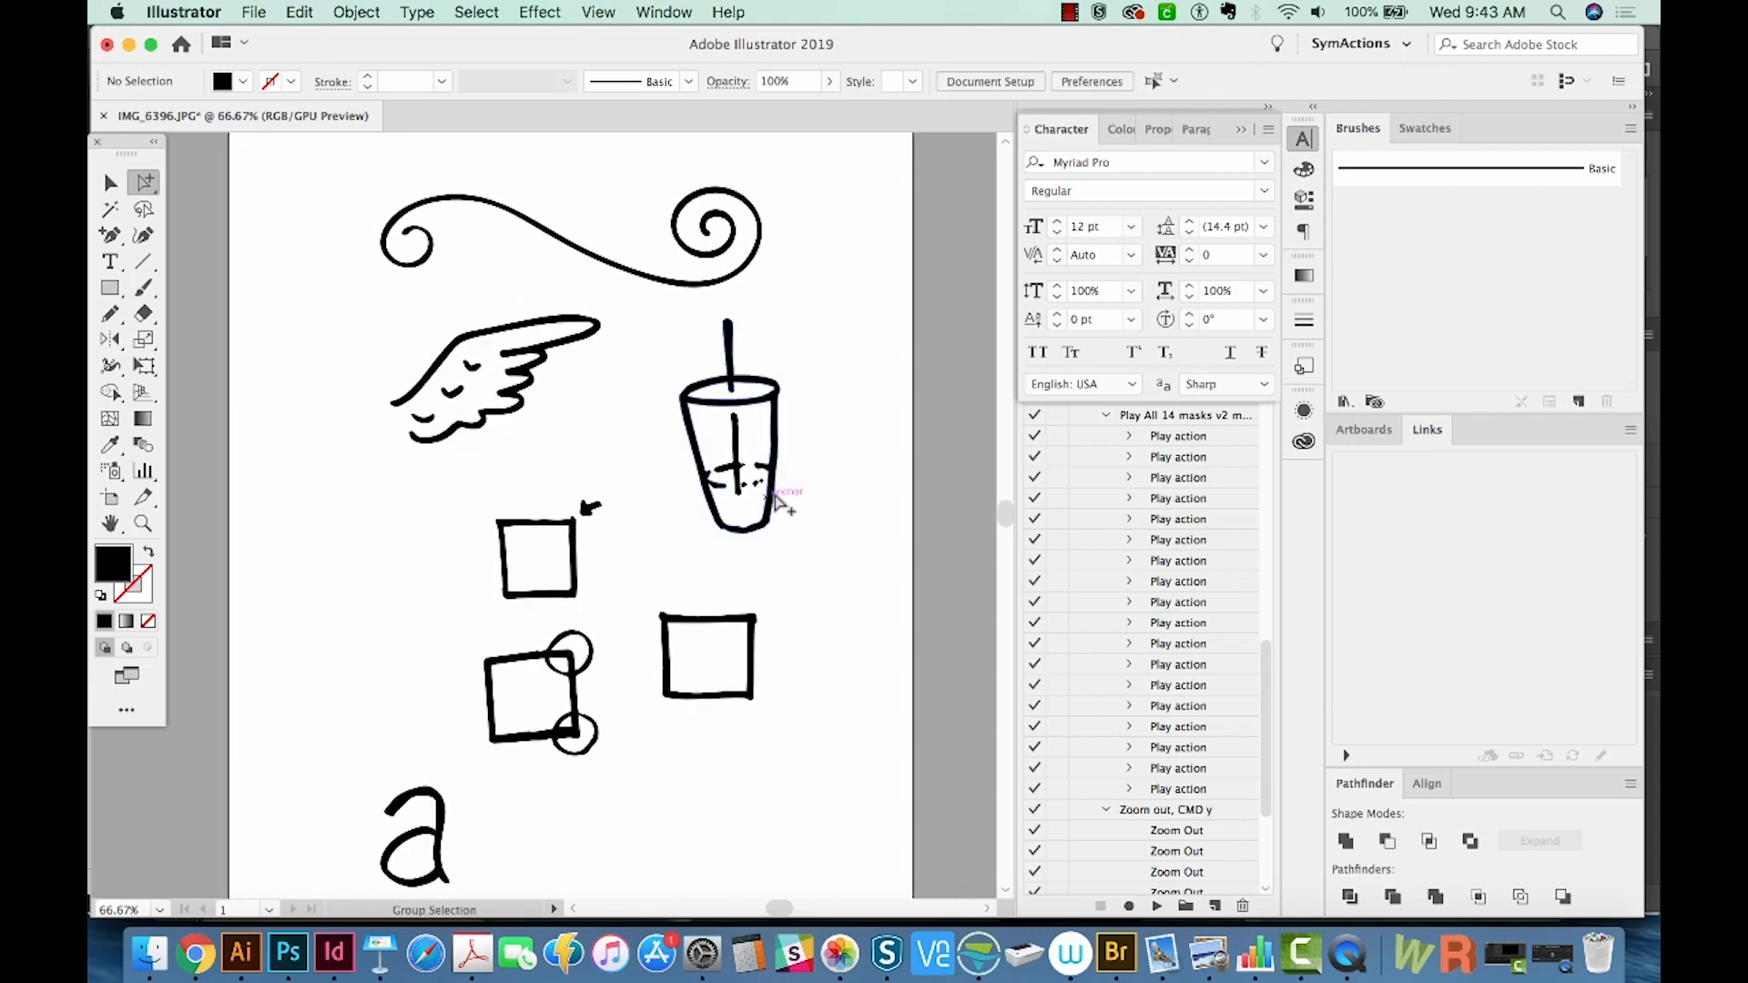
Save a copy of the artwork in the Downloads folder in SVG (svg) format under the name elements.svg
key(shift+super+s)
click(842, 746)
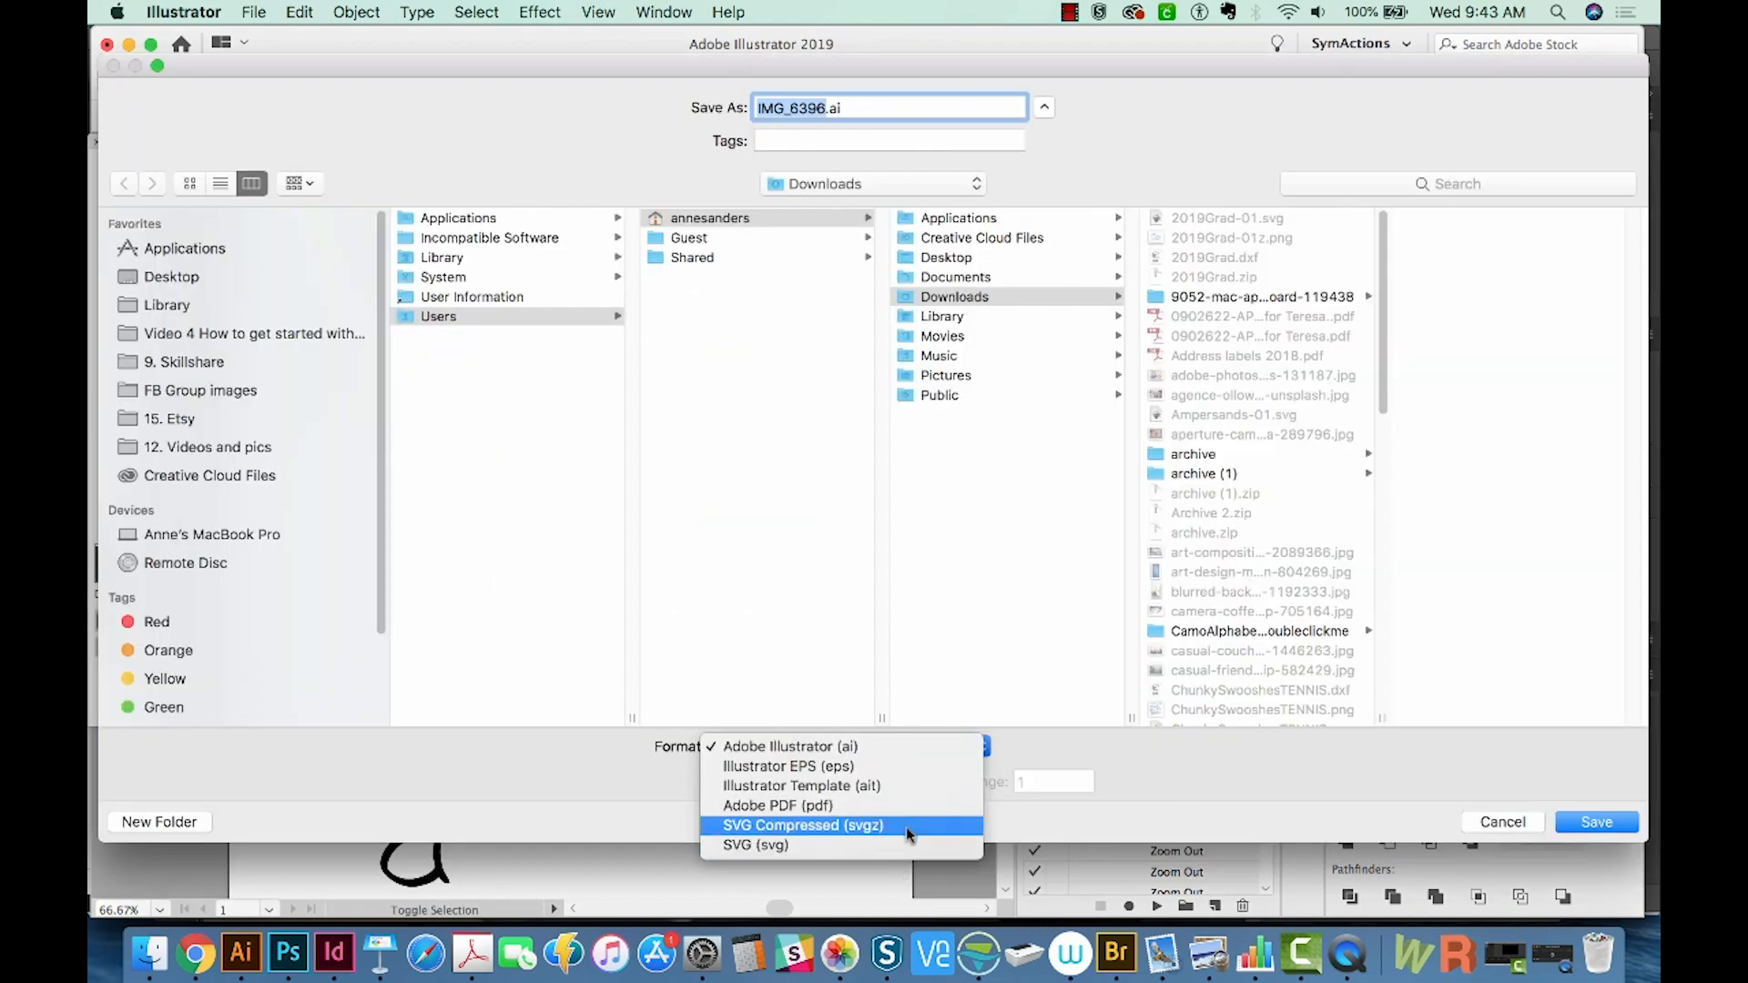
click(856, 846)
text(elements.svg)
click(1608, 819)
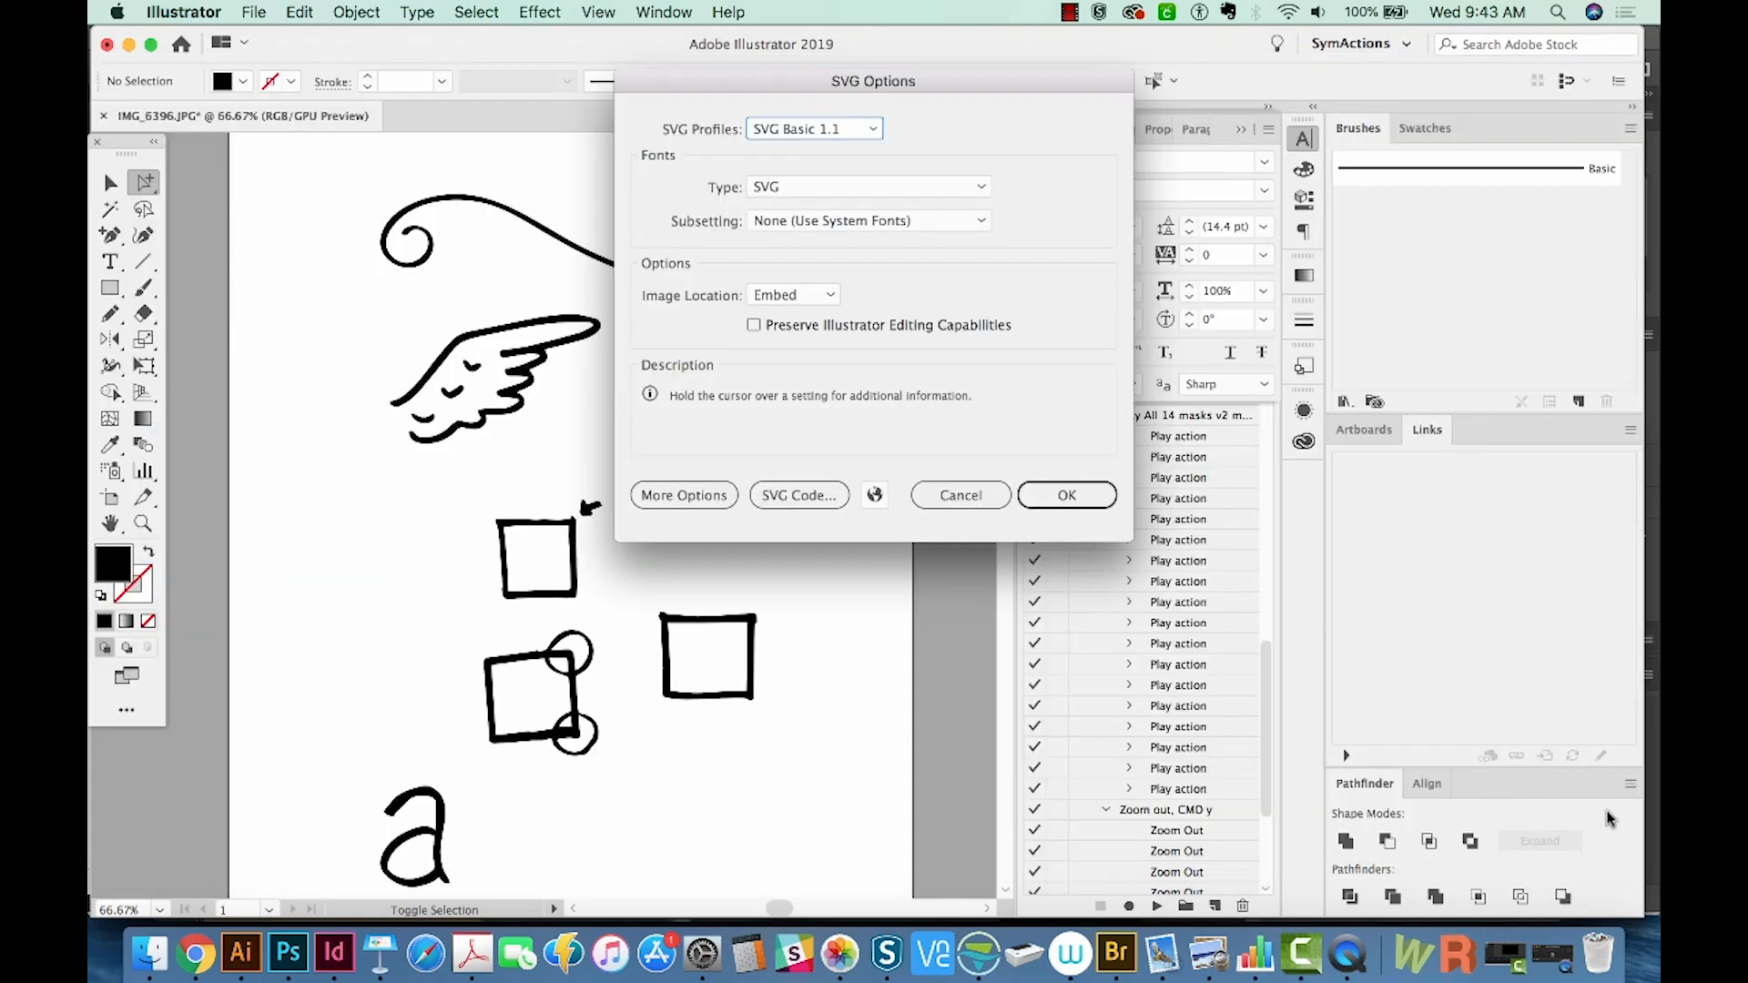